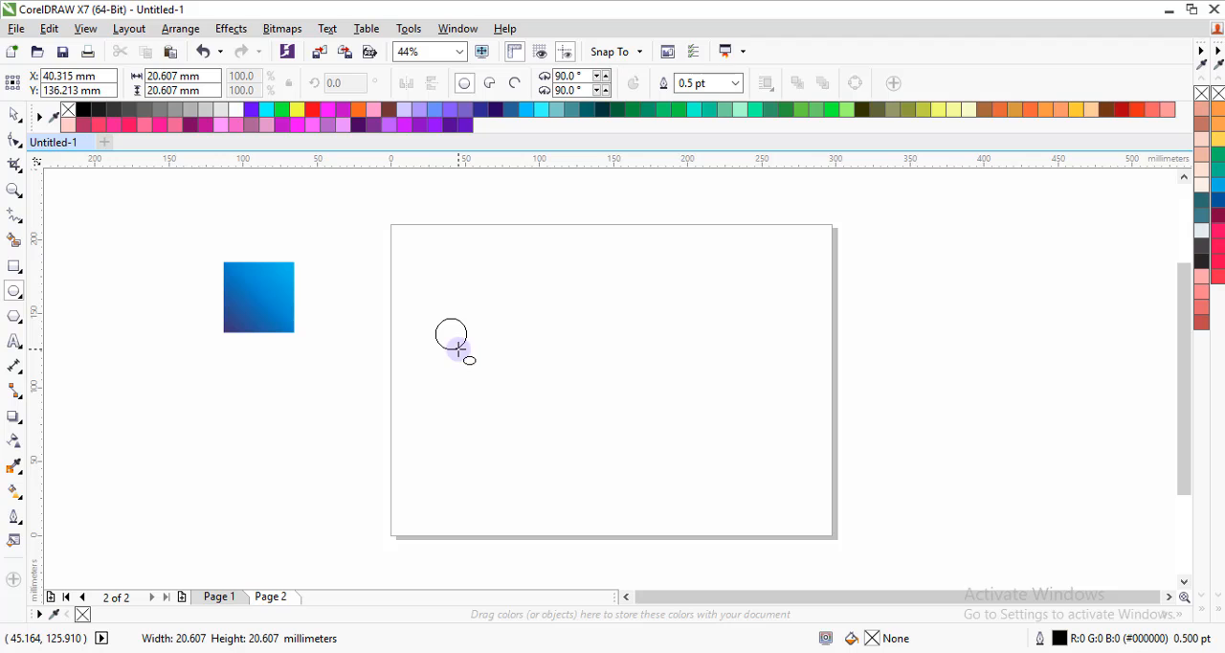
Draw a circle about 20.6 mm in diameter near the page's left side, fill it with dark grey #1A1A1A and remove its outline.
drag(459, 350, 458, 351)
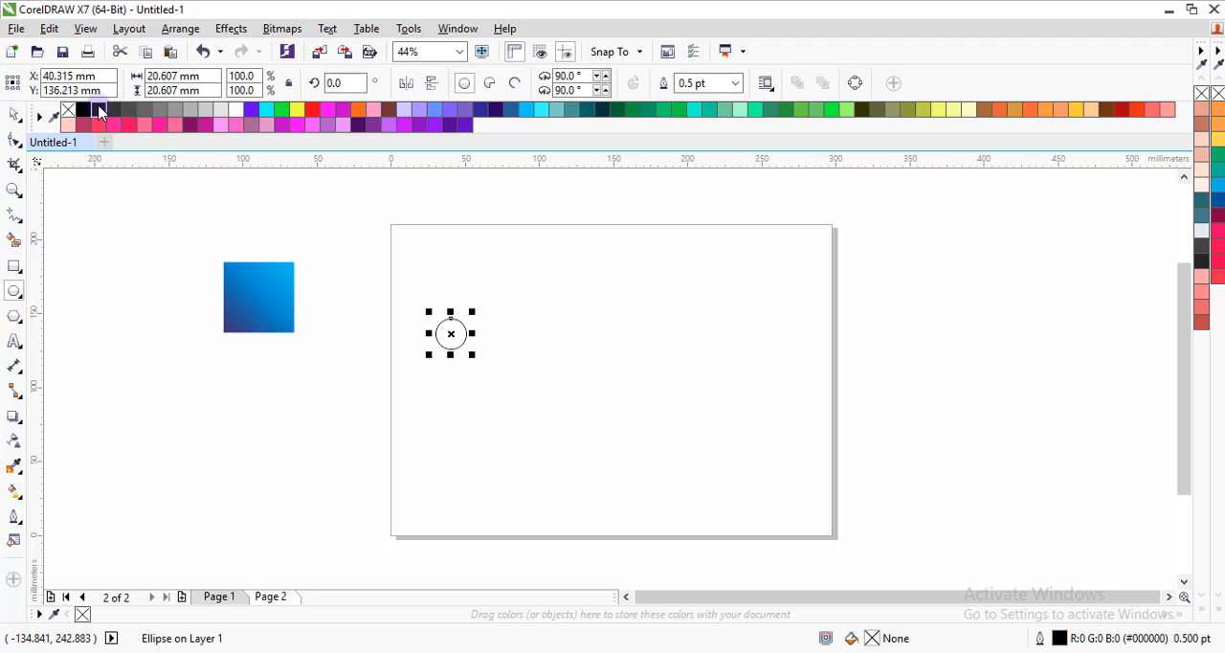
click(100, 113)
right_click(67, 111)
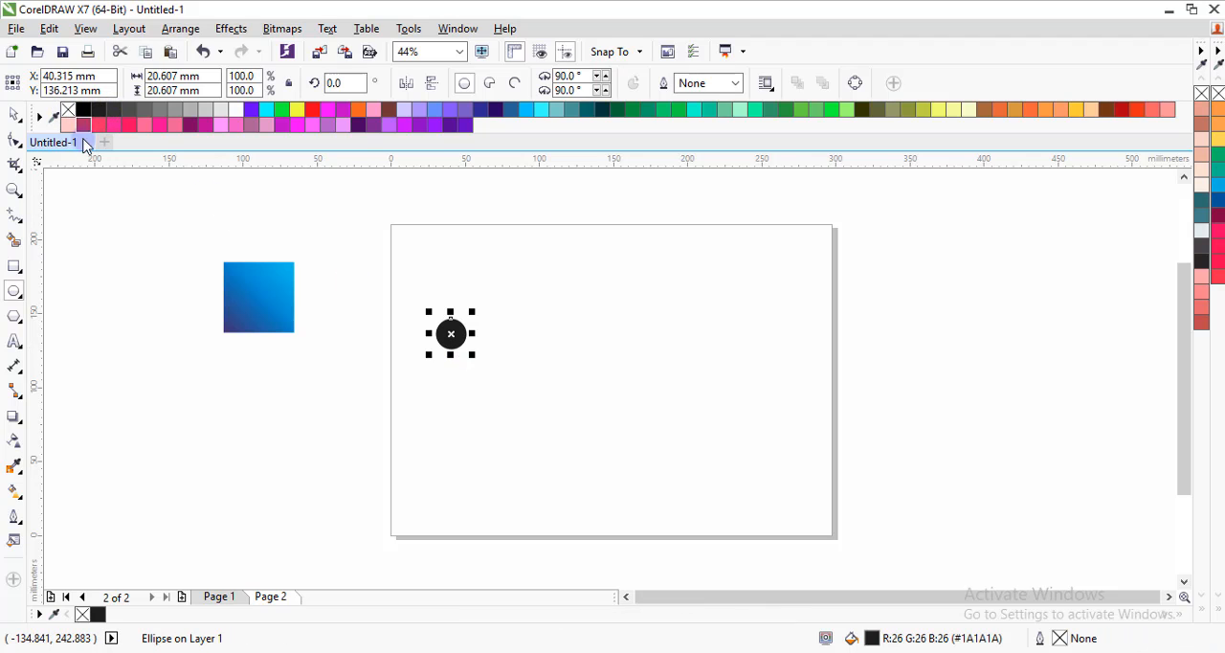
click(14, 115)
click(440, 251)
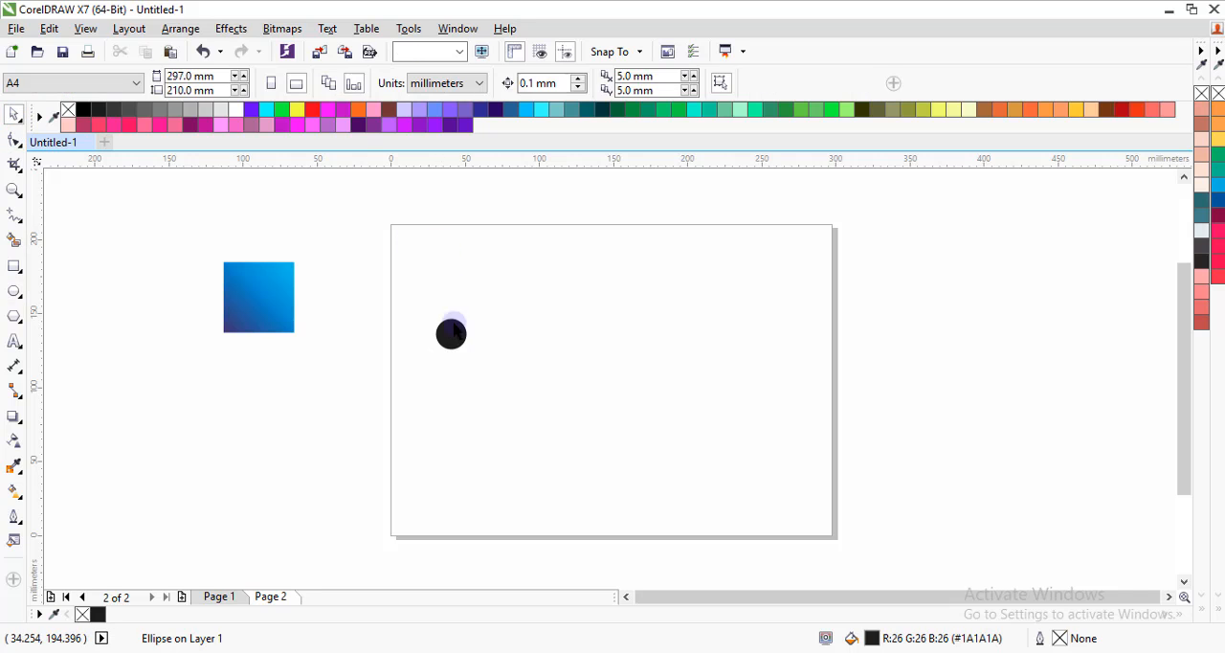
Place a copy of the circle level with it, centred at about X 158.5 mm, and scale the copy to about 12 mm in diameter.
click(468, 341)
drag(451, 333, 640, 359)
scroll(635, 340, up, 2)
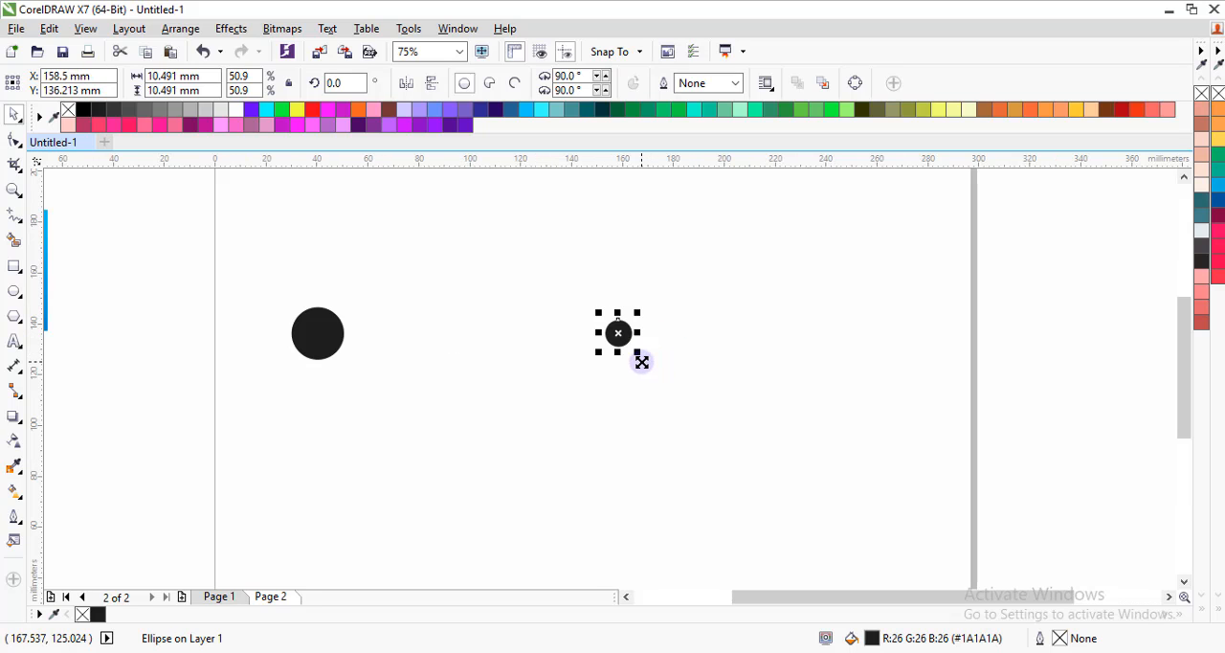
click(311, 329)
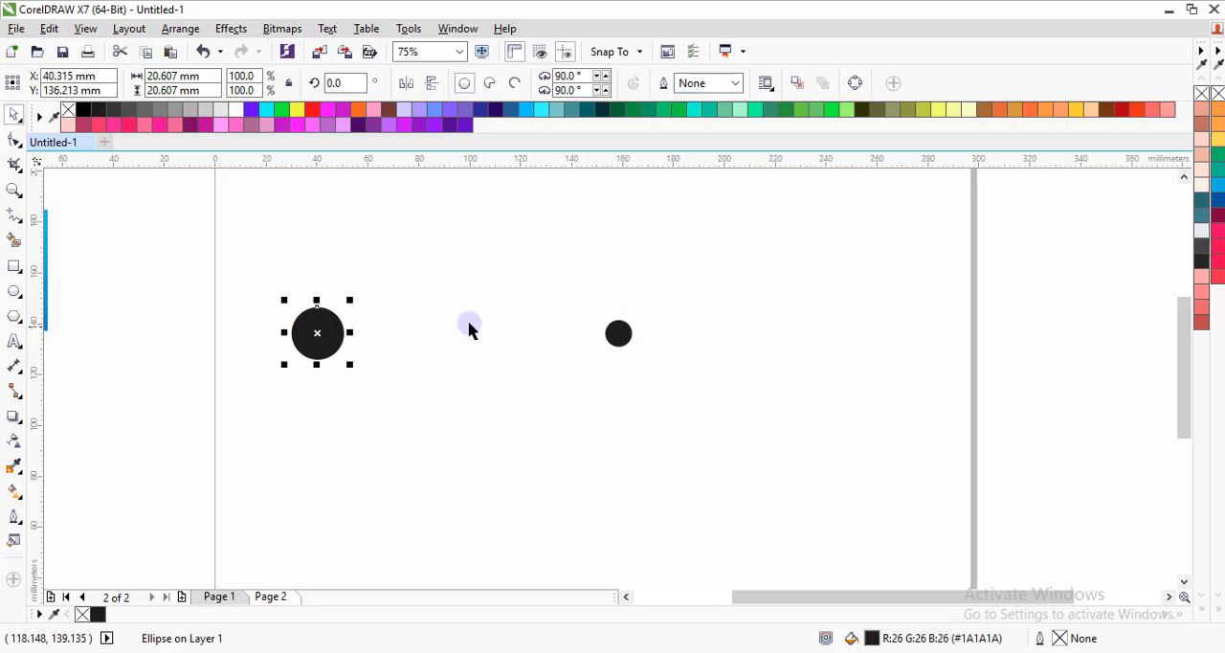
click(624, 339)
scroll(633, 352, up, 2)
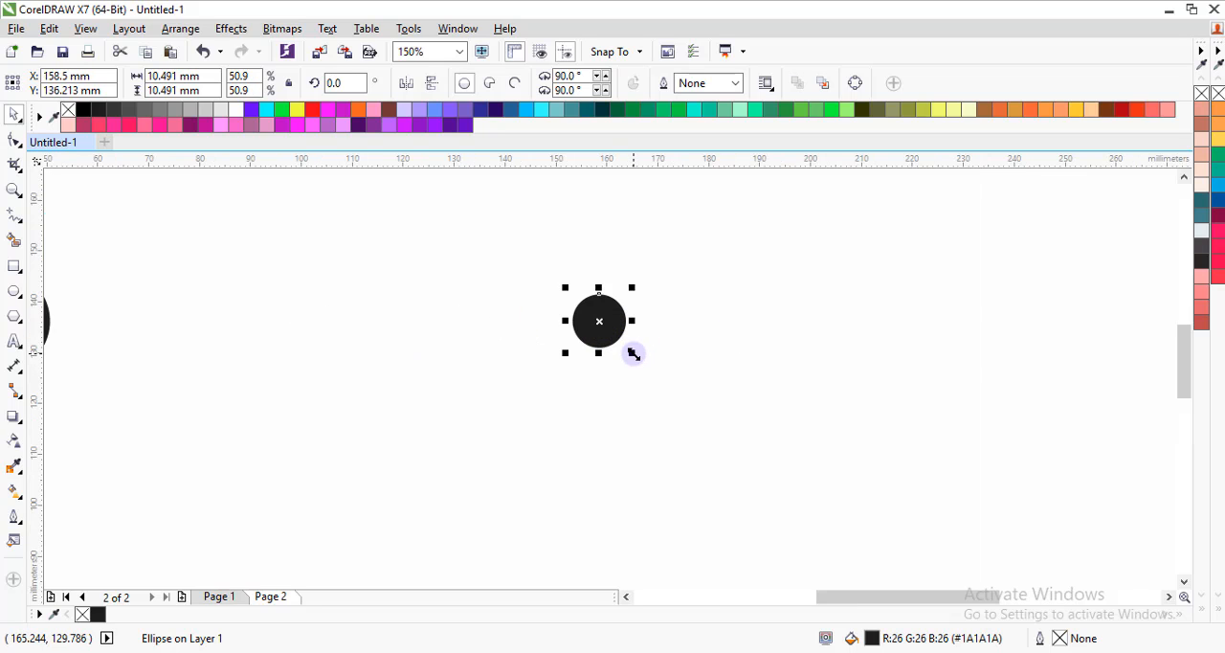
drag(634, 354, 637, 361)
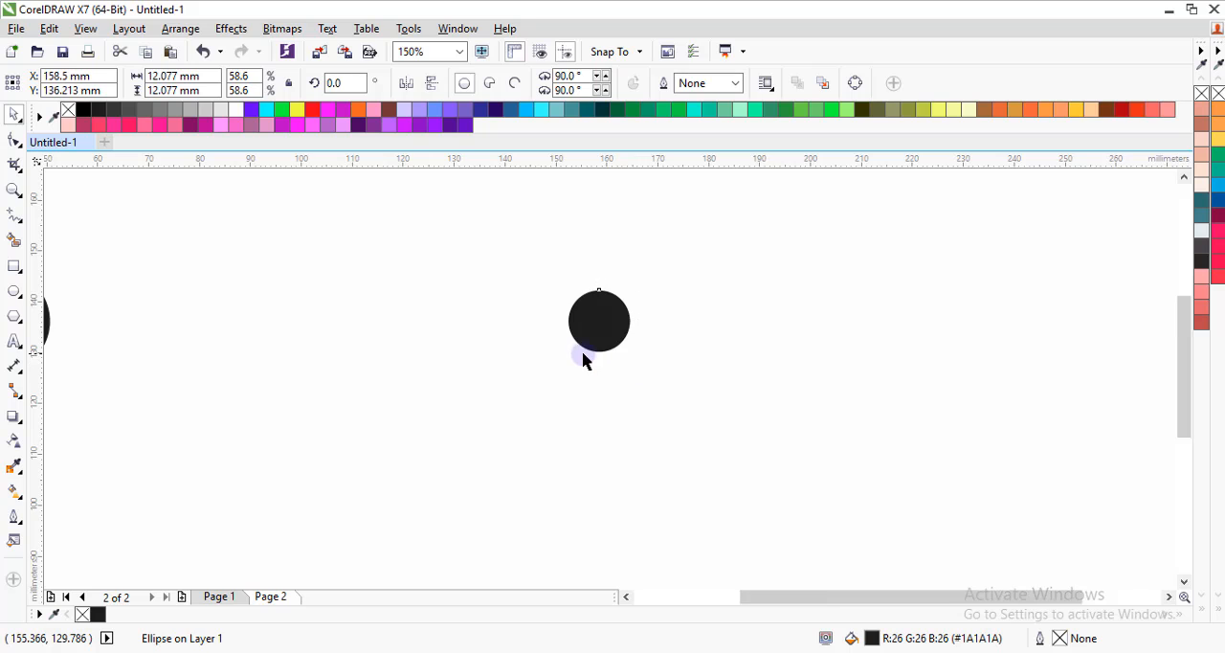
Blend the large circle into the small circle with the Blend tool.
scroll(584, 354, down, 4)
click(458, 351)
scroll(456, 351, up, 2)
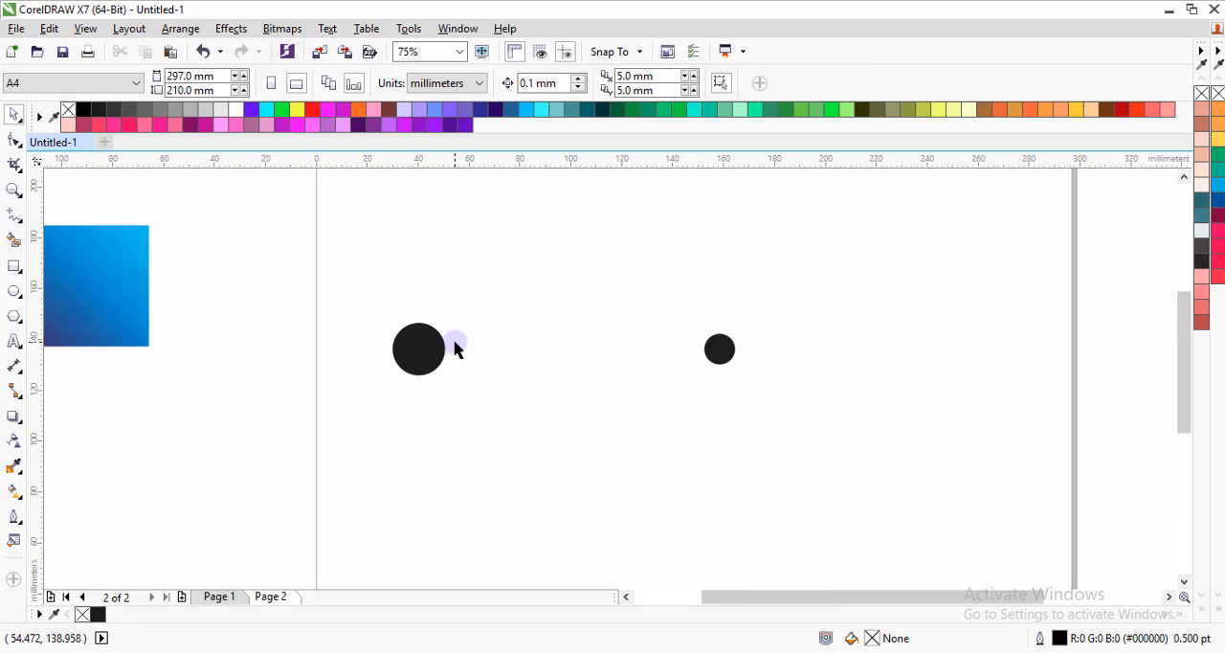
click(427, 361)
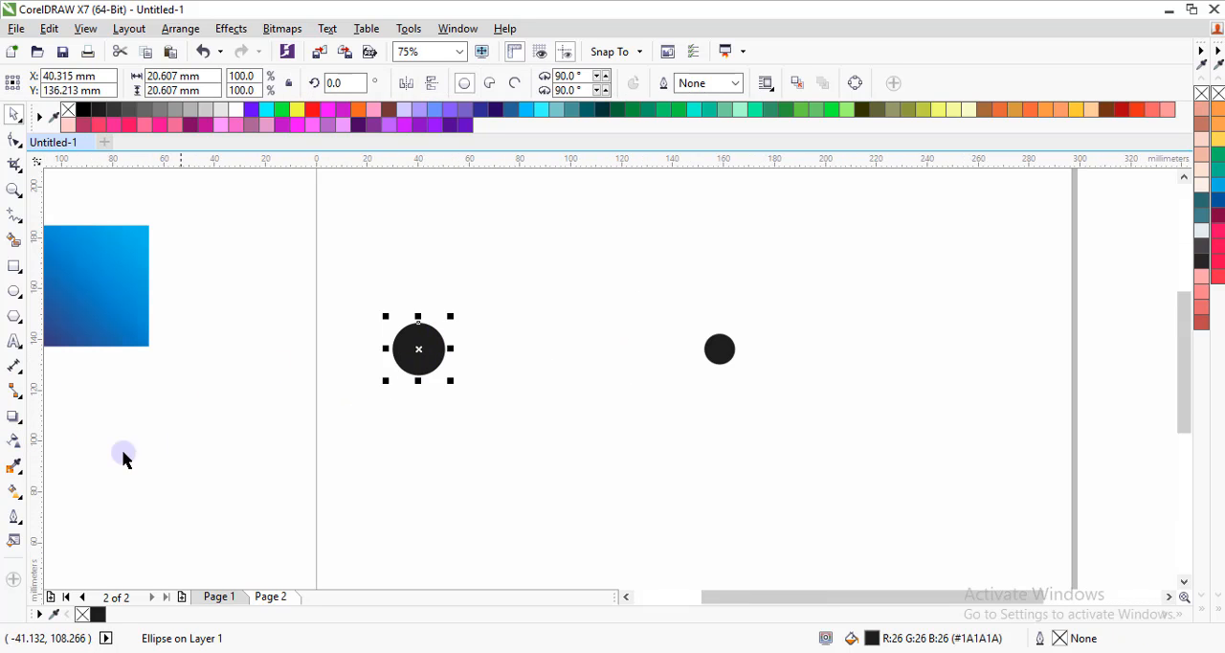
click(19, 489)
mouse_move(17, 475)
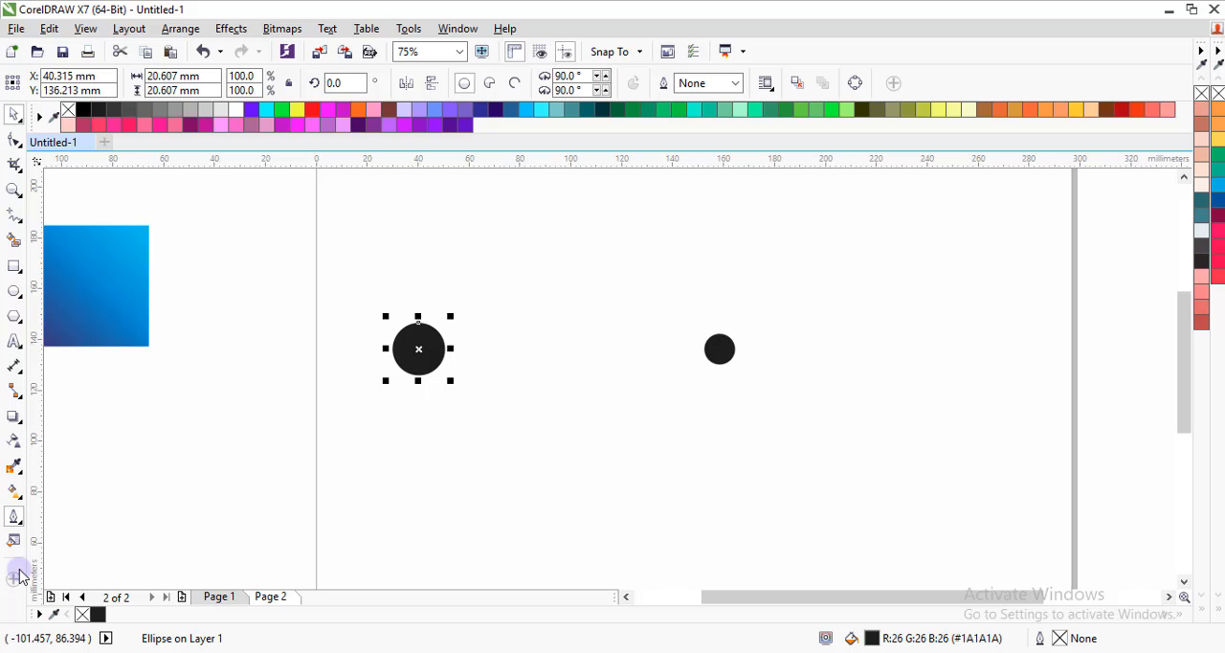
mouse_move(13, 418)
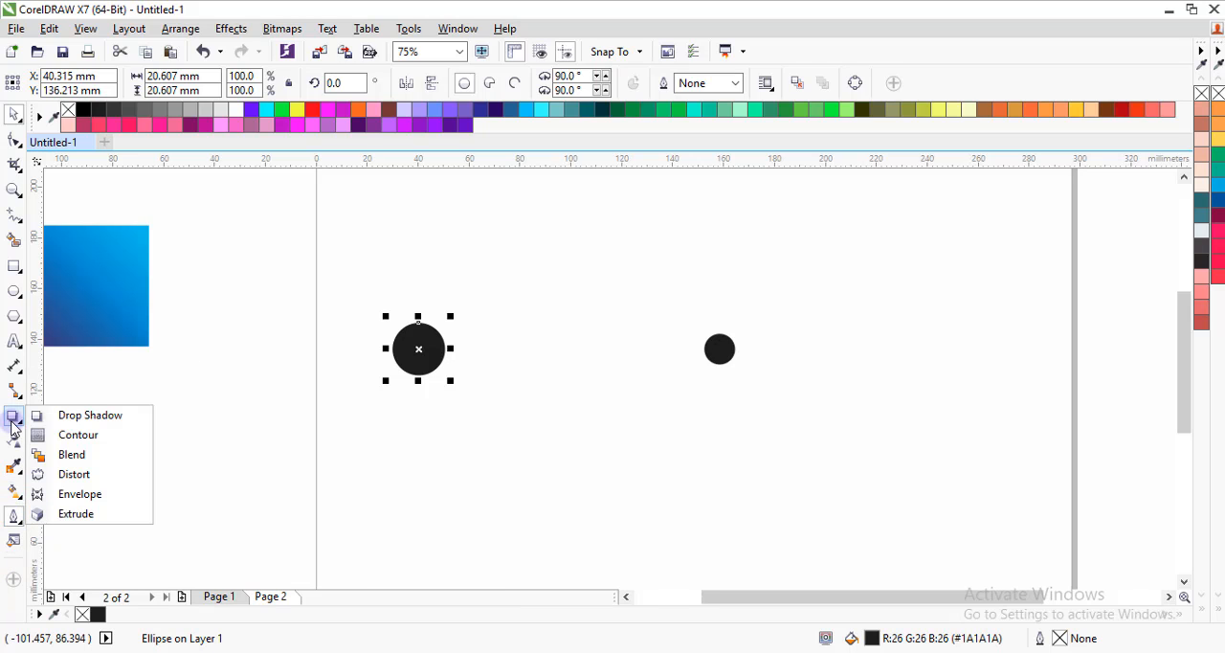
click(85, 456)
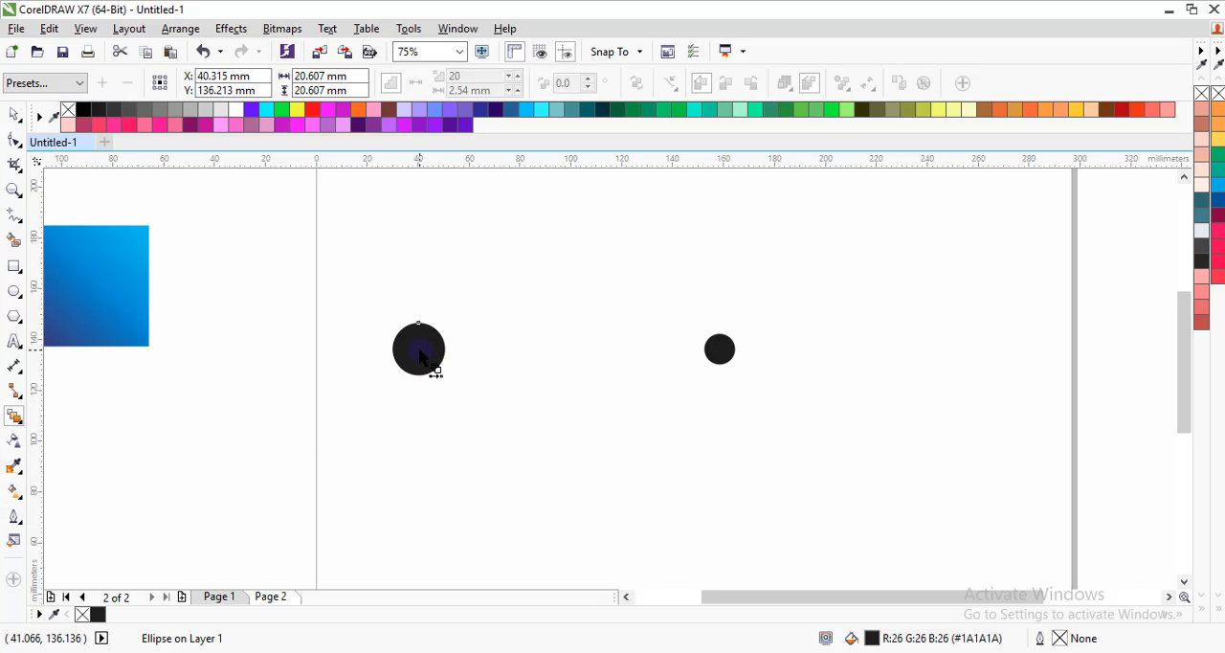
drag(419, 356, 724, 349)
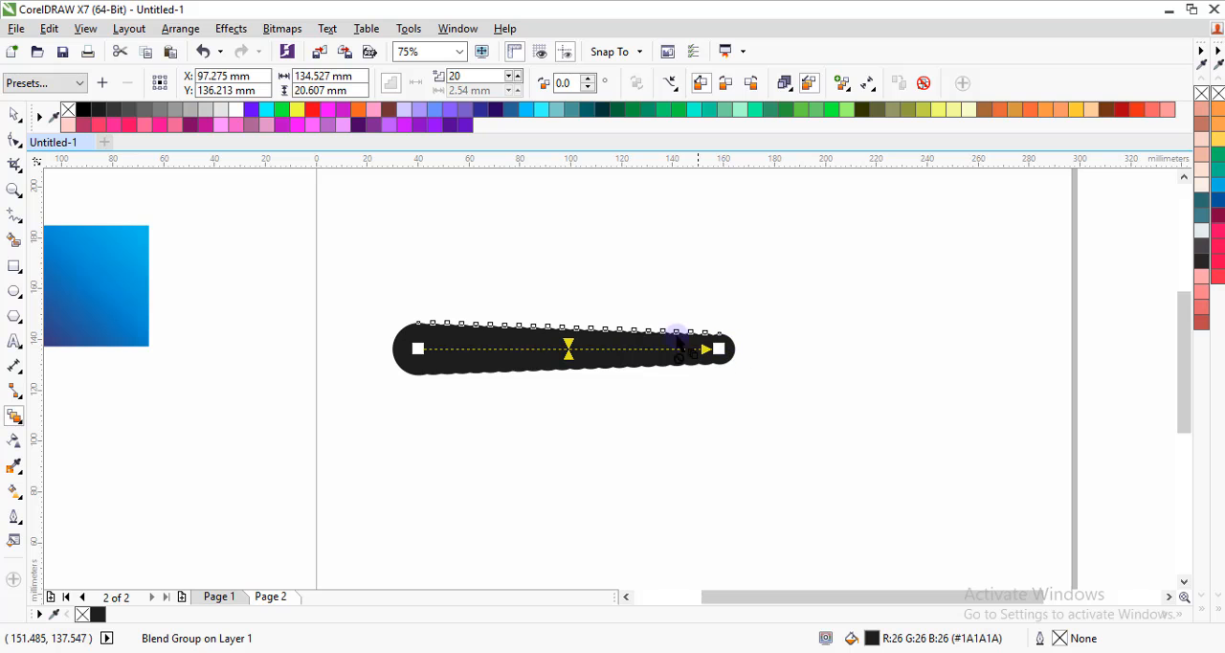
Restore the program window to a smaller size and apply the Loop Blend preset to the blend.
click(1192, 10)
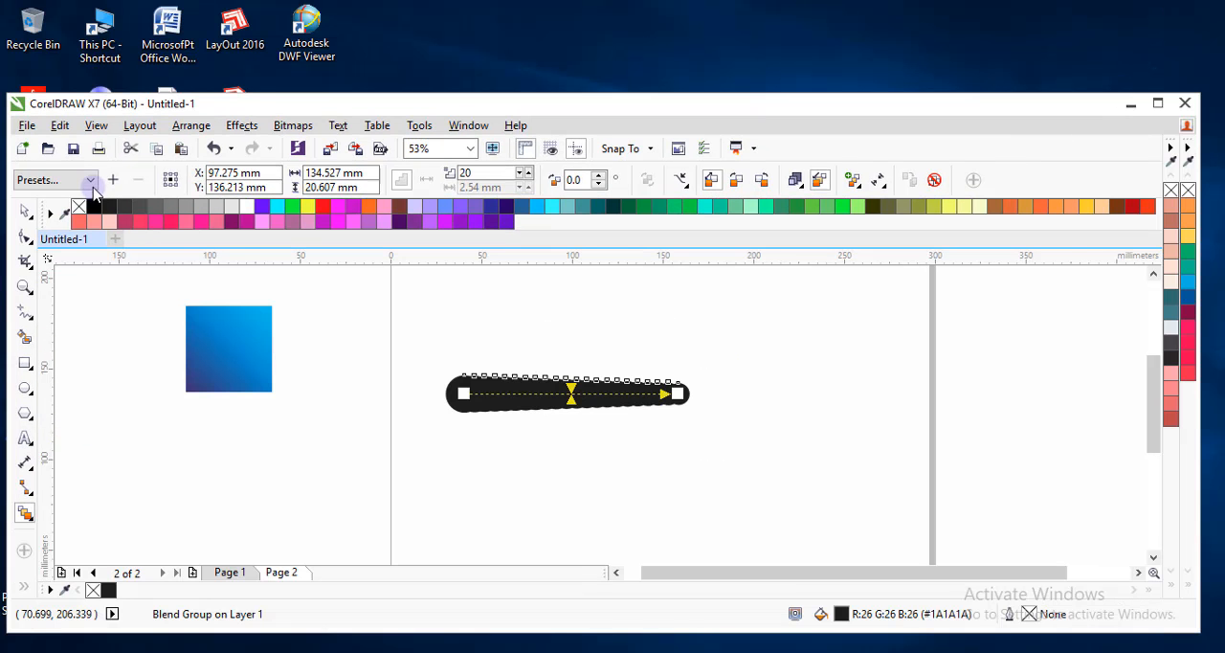
click(91, 182)
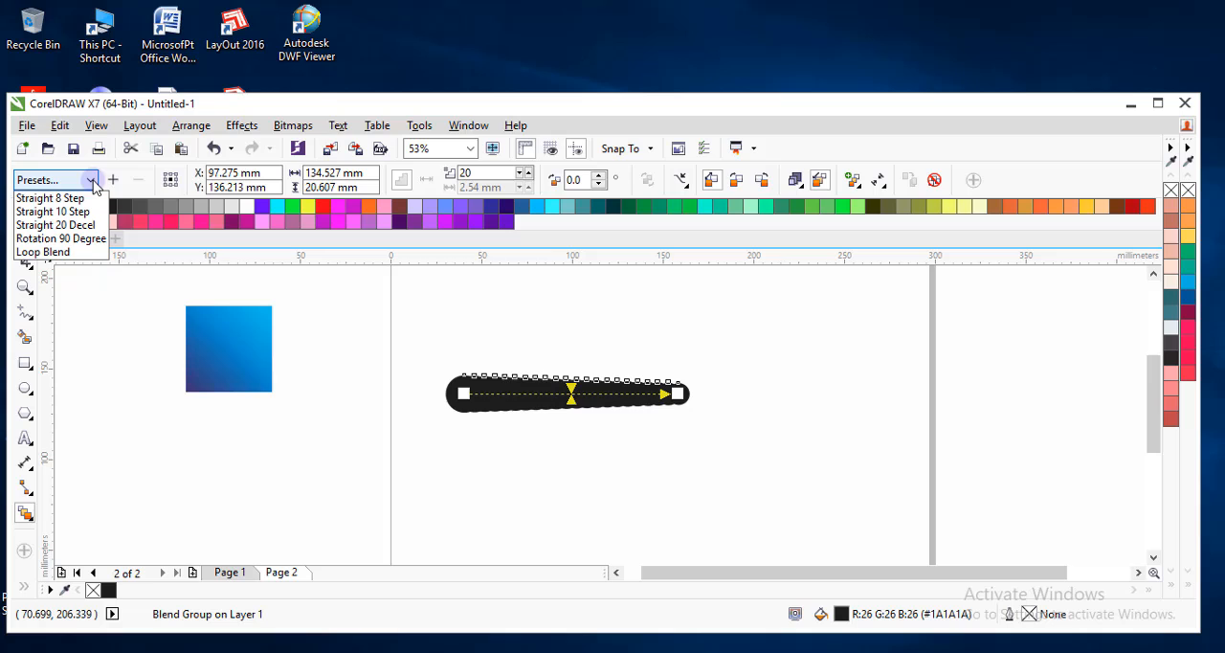
click(77, 252)
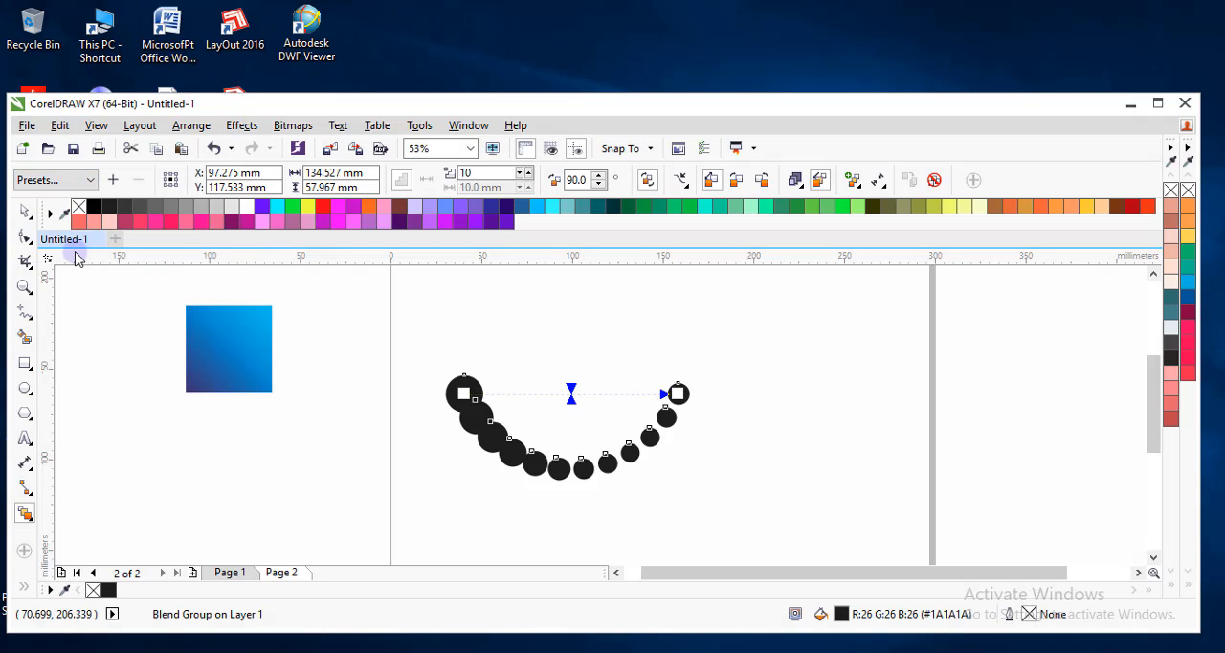
Reduce the number of blend steps to 6.
click(521, 180)
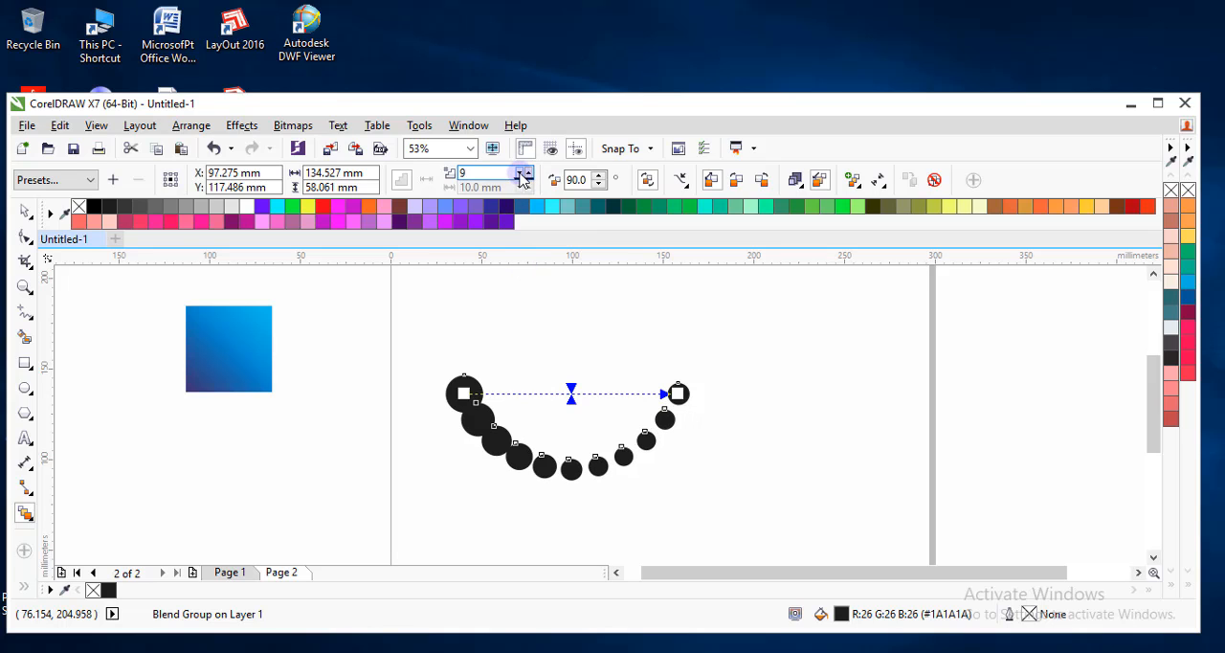
click(522, 179)
click(522, 180)
click(521, 180)
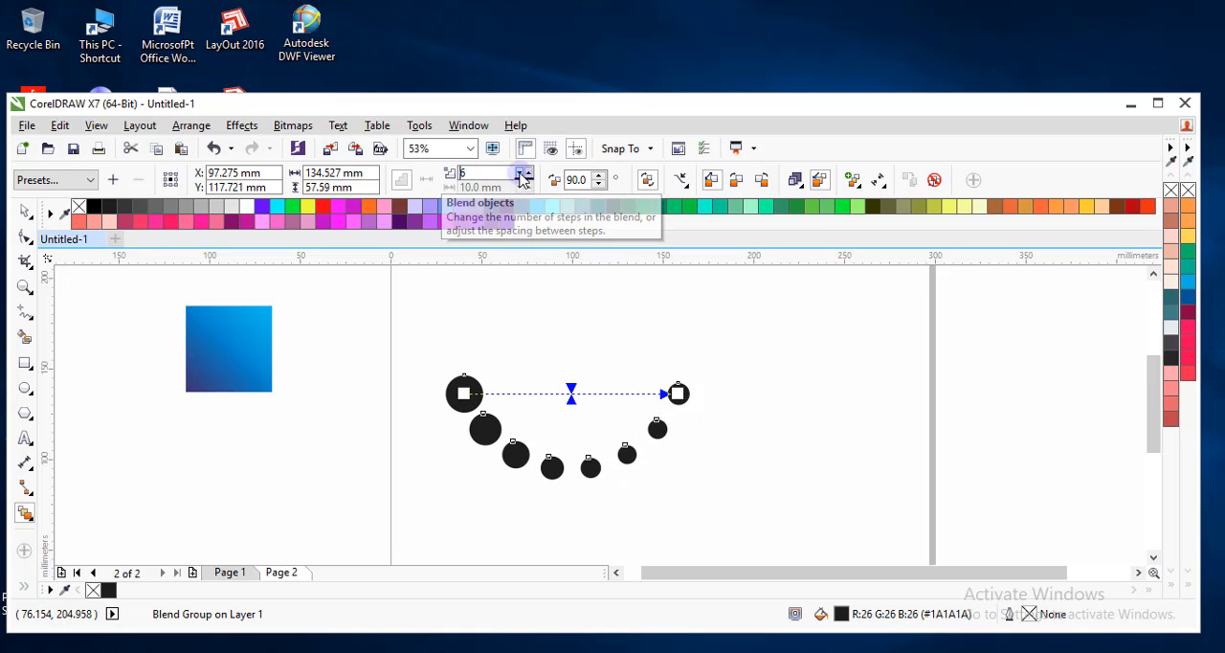
Try different blend direction angles and set the direction to 75 degrees.
click(603, 174)
click(601, 184)
click(601, 184)
click(601, 184)
click(602, 184)
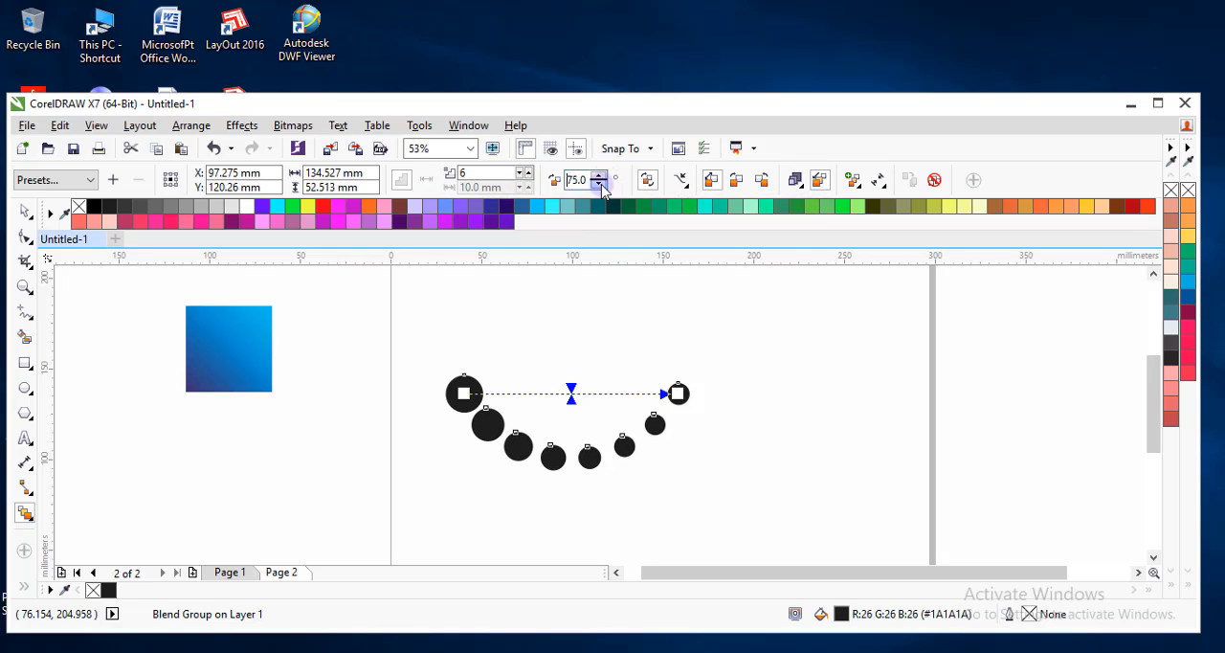
click(601, 184)
click(602, 184)
click(602, 184)
click(601, 184)
click(601, 184)
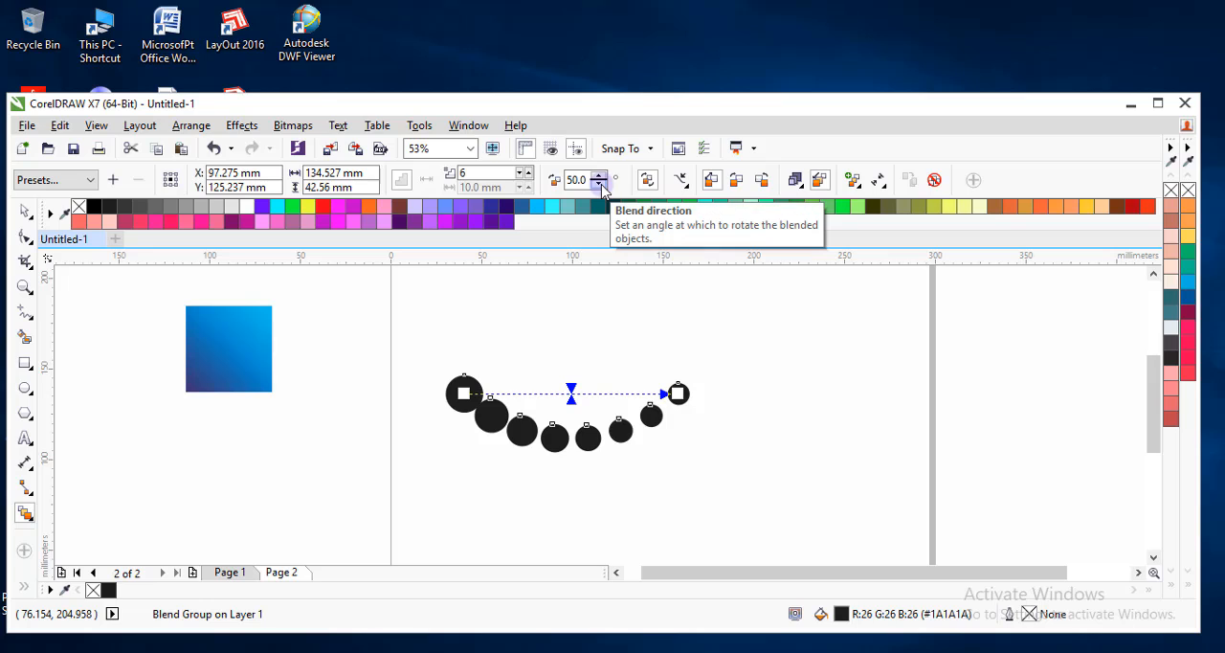
click(601, 175)
click(601, 175)
click(602, 175)
click(601, 175)
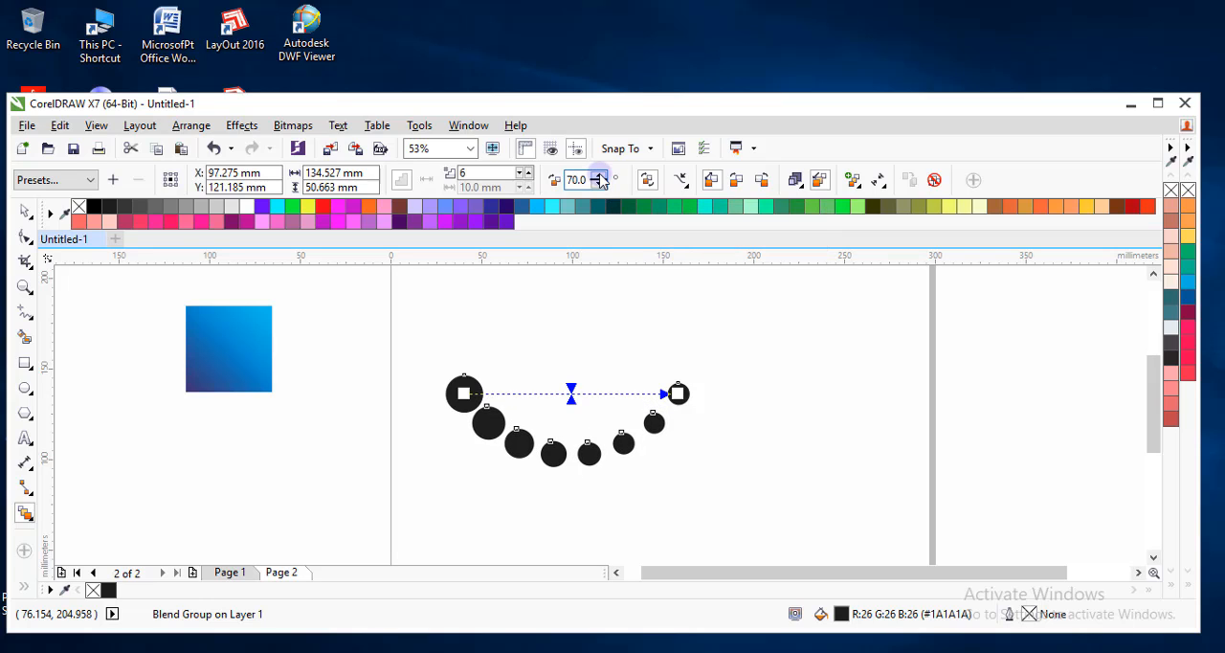
click(601, 175)
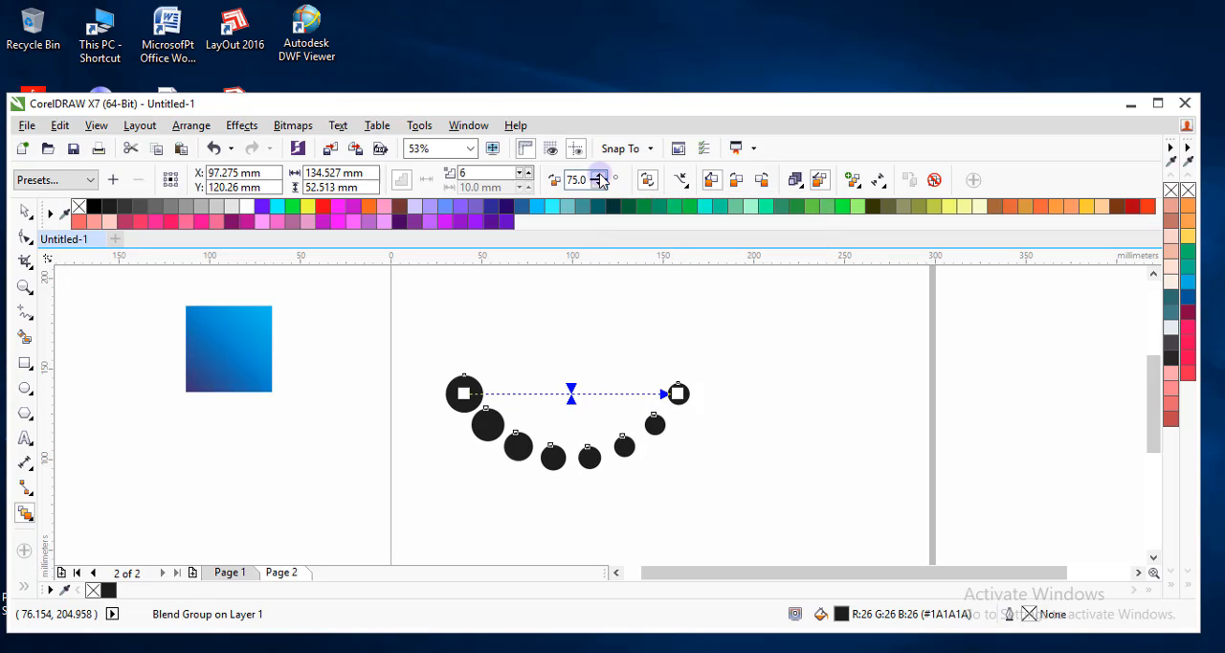
Set the blend to 5 steps and its direction to 70 degrees.
click(524, 180)
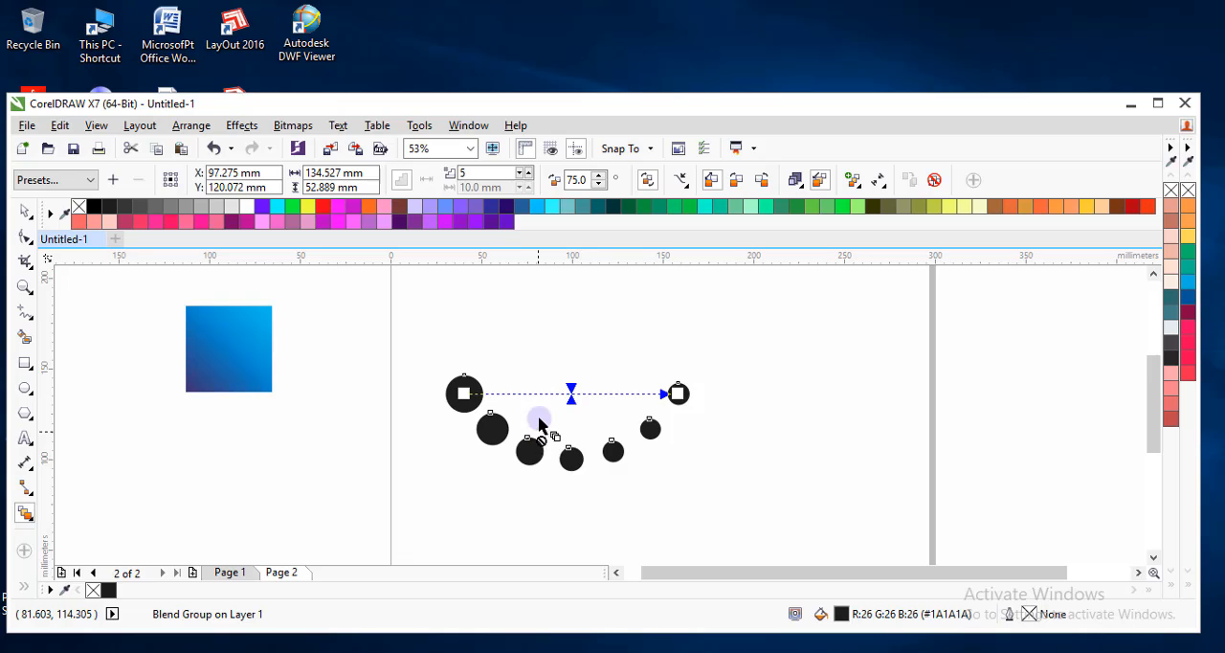
click(600, 185)
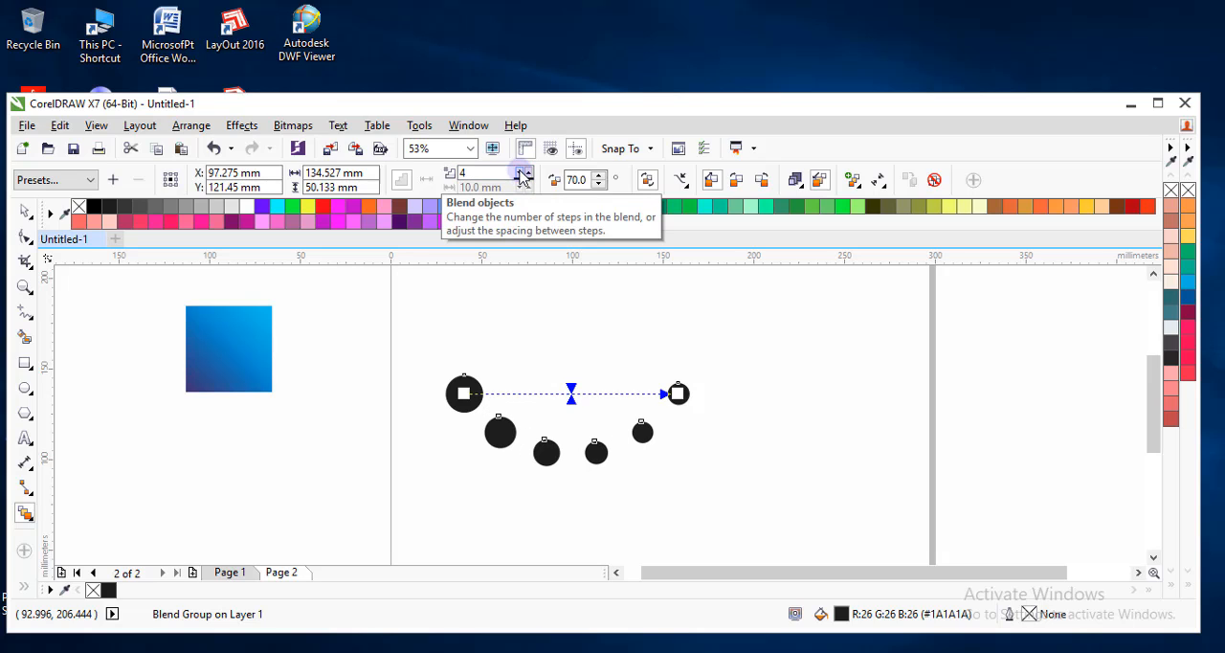
click(525, 173)
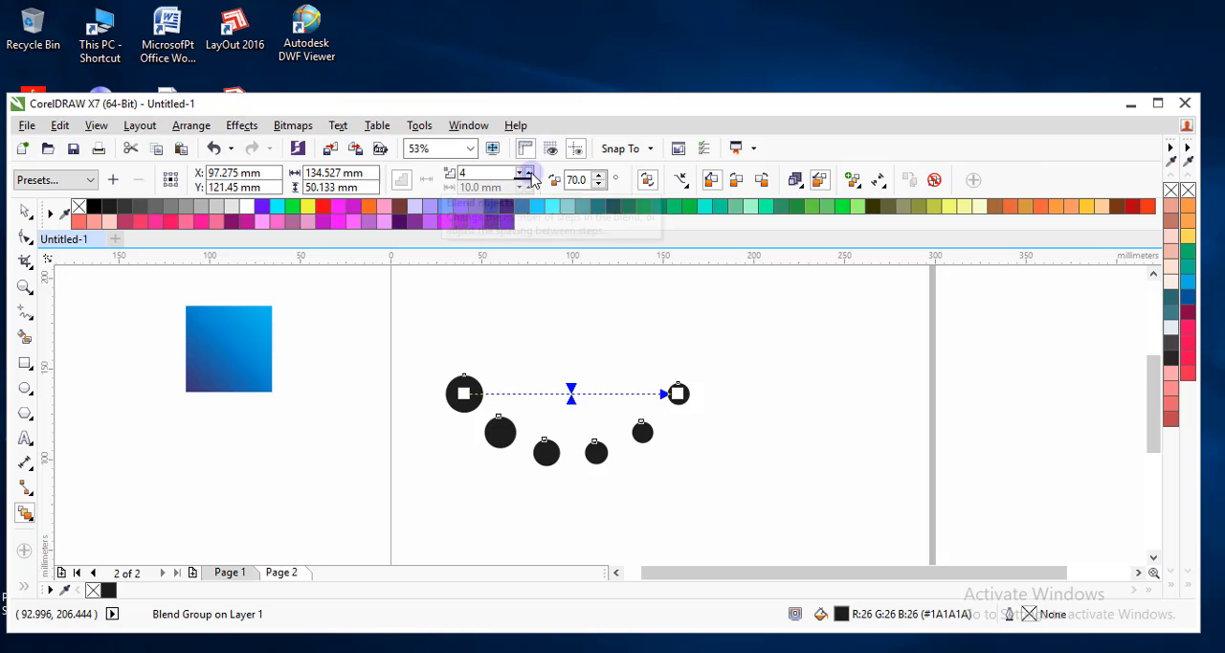
Move the blend's small end circle about 6 mm to the right, away from the large circle, and deselect the blend.
click(685, 393)
drag(690, 394, 689, 394)
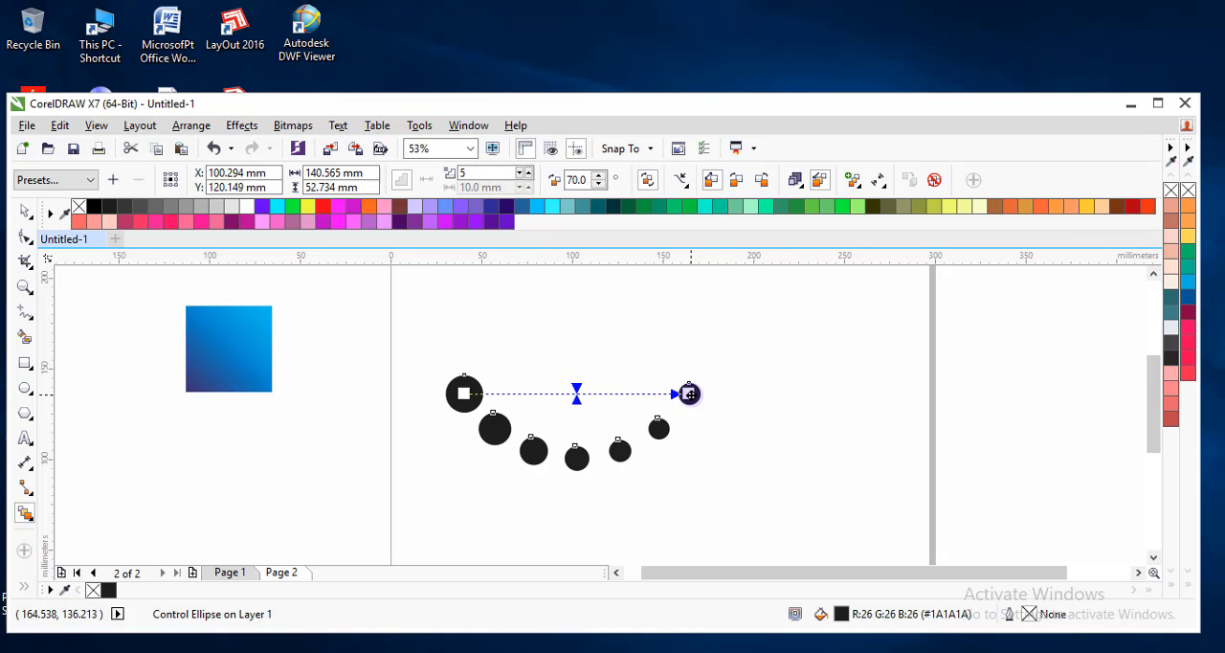
click(24, 211)
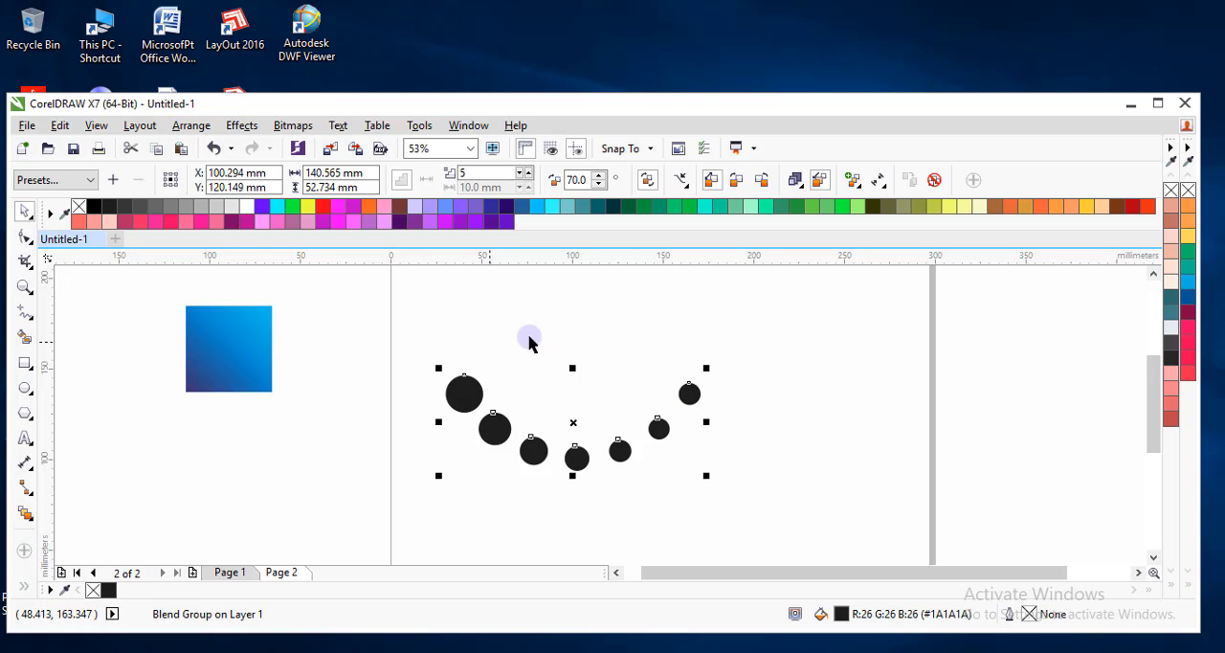
click(614, 425)
scroll(613, 425, down, 1)
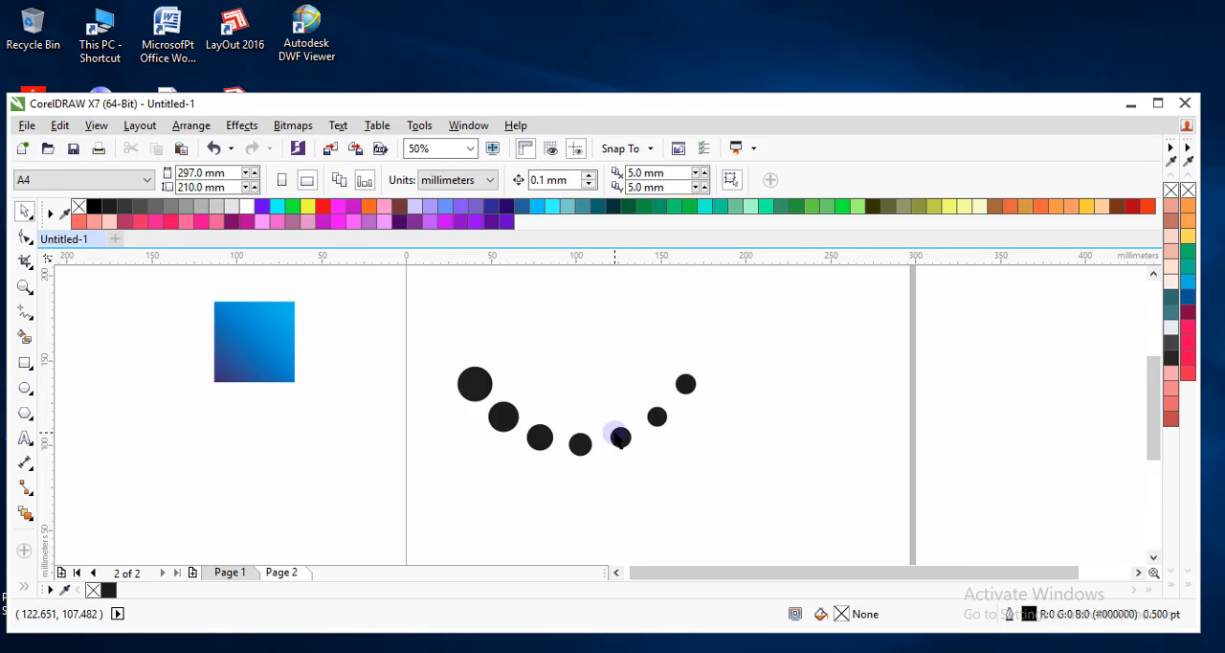
Set the number of steps in the circle blend to 4 and deselect it.
click(548, 446)
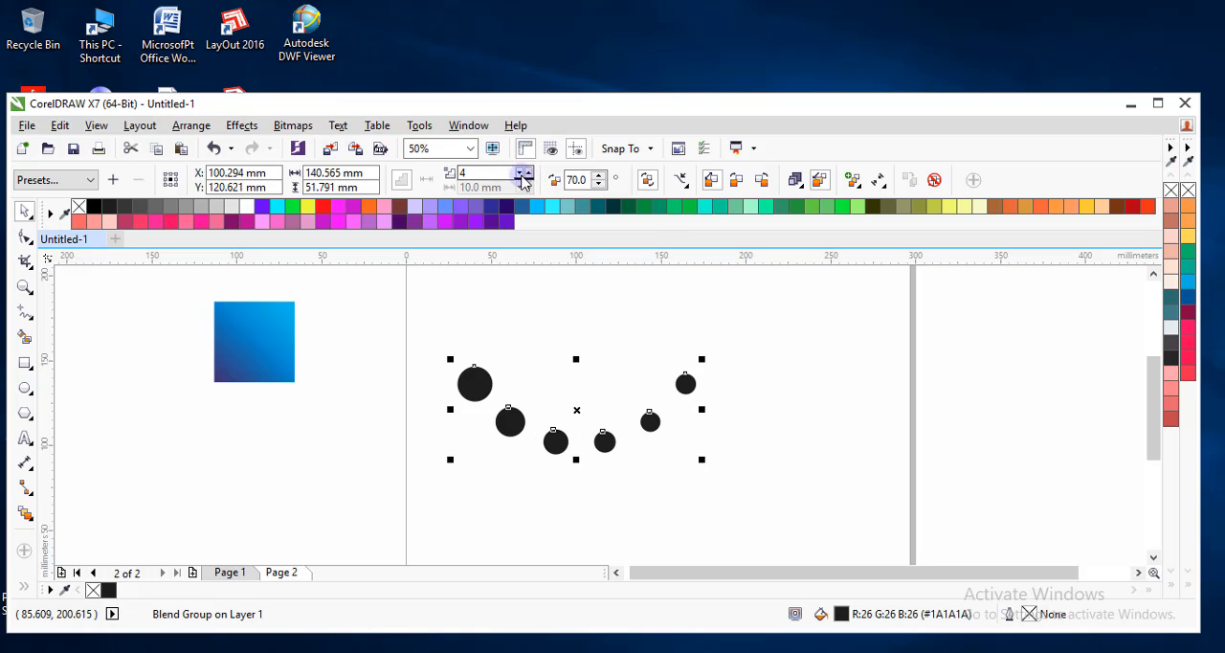
click(571, 342)
scroll(574, 433, down, 2)
scroll(575, 433, up, 2)
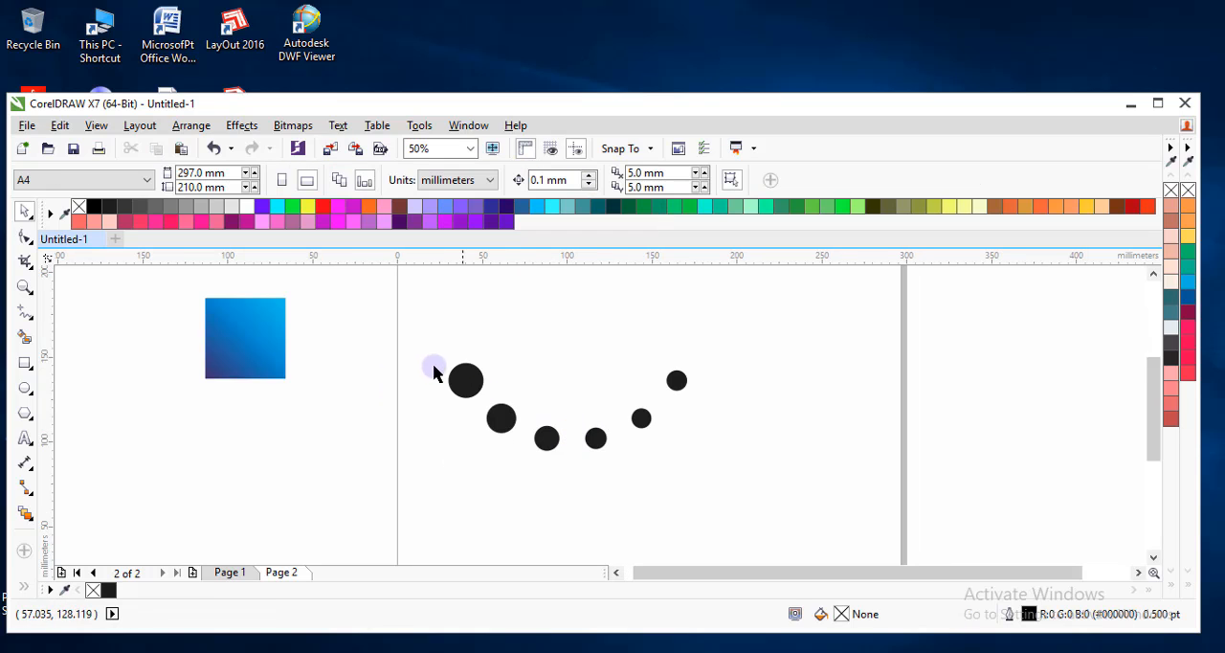
scroll(498, 427, down, 2)
scroll(527, 400, up, 2)
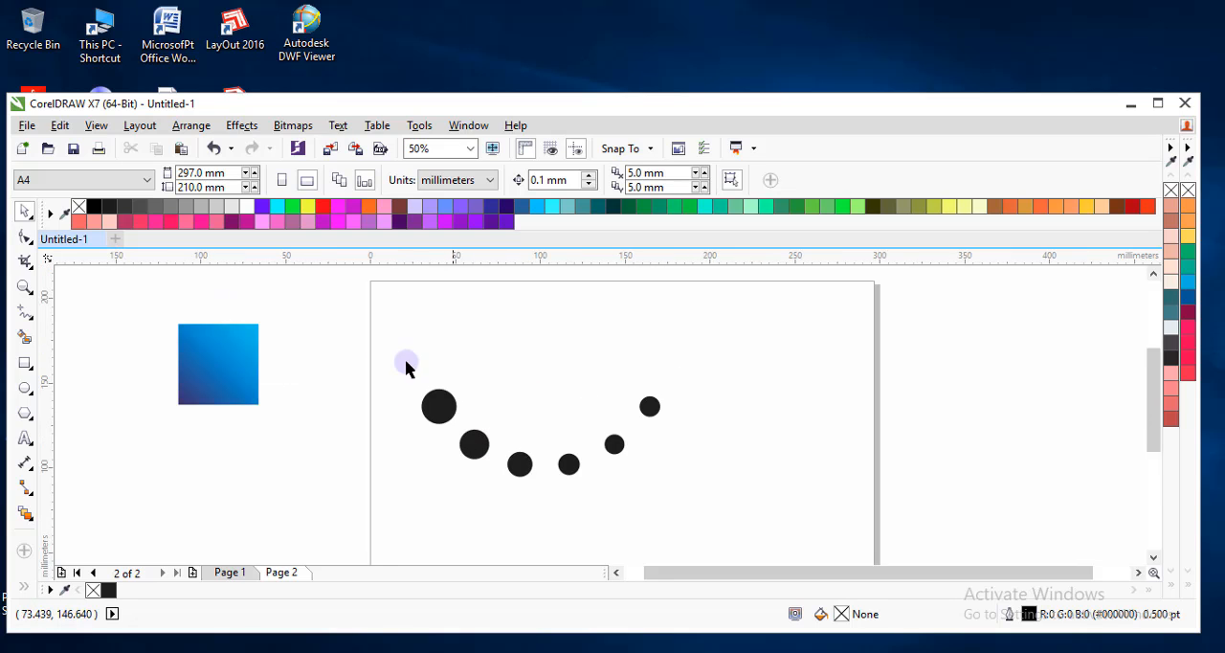
Select the whole curved circle blend and mirror a copy of it vertically above the original to form a ring.
click(648, 409)
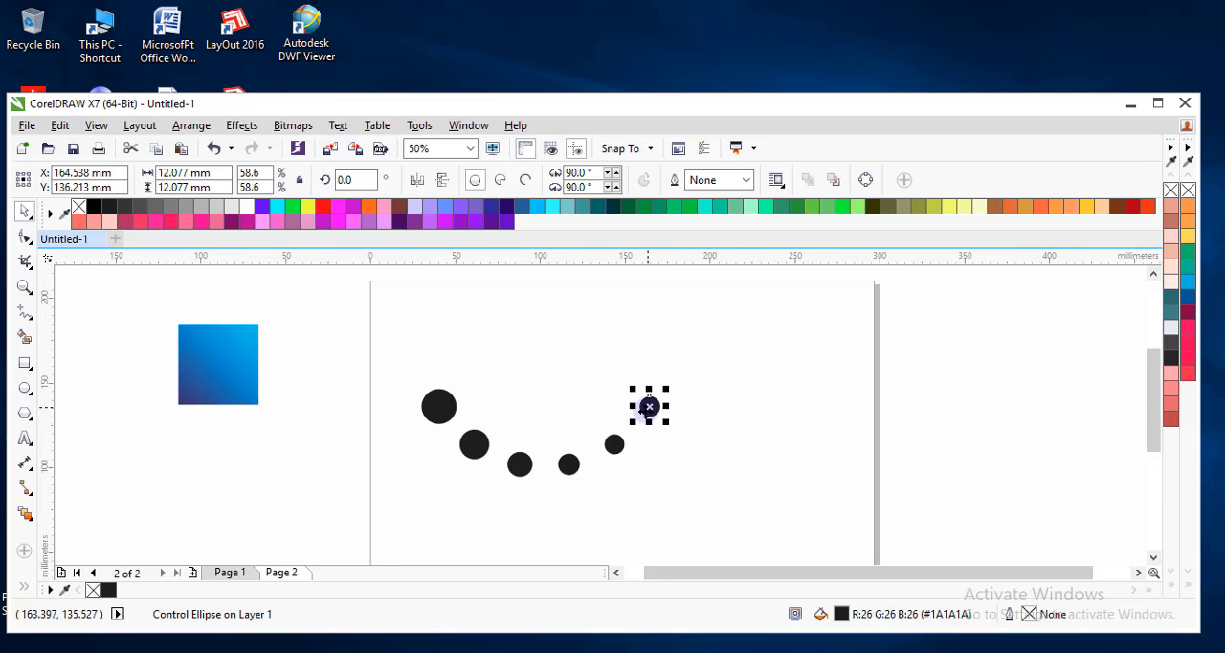
click(612, 446)
drag(392, 371, 704, 517)
drag(537, 483, 547, 355)
scroll(529, 401, down, 1)
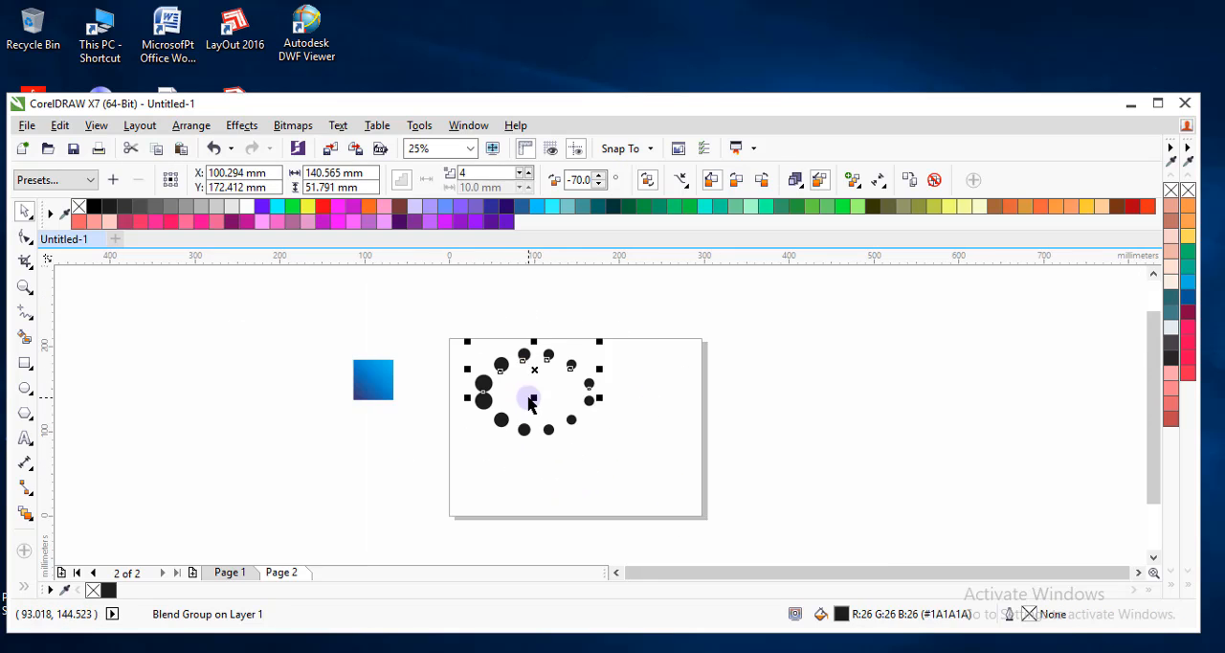
Break the upper mirrored blend group apart into separate objects.
scroll(536, 356, up, 1)
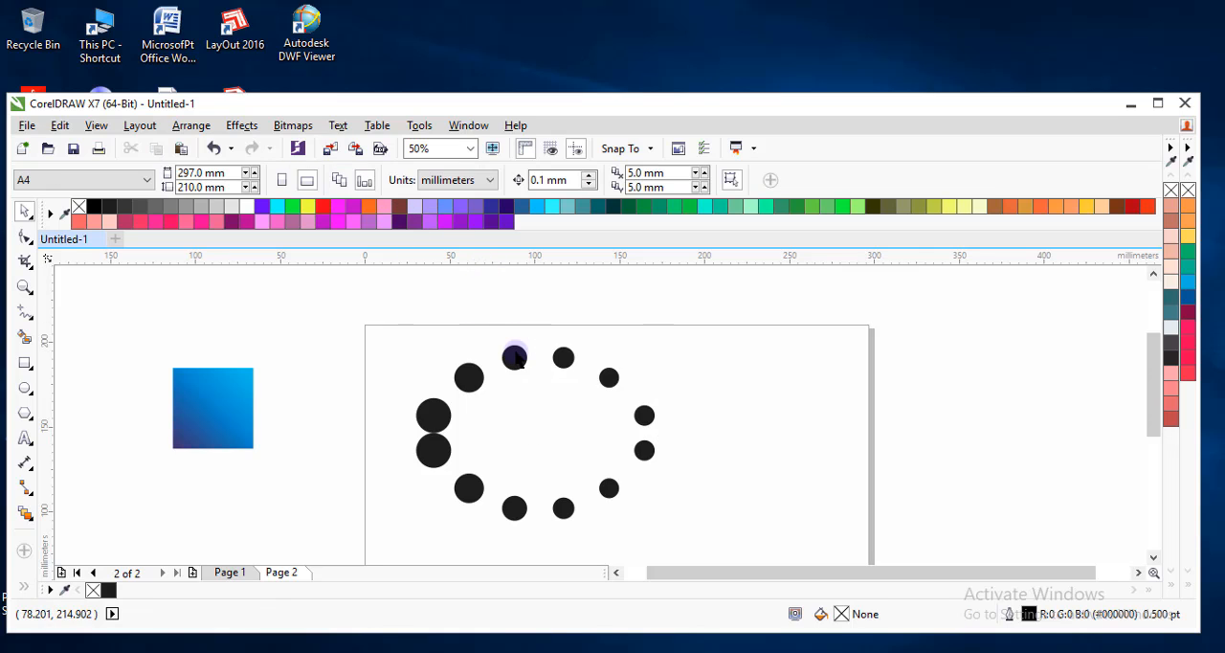
right_click(469, 373)
click(482, 402)
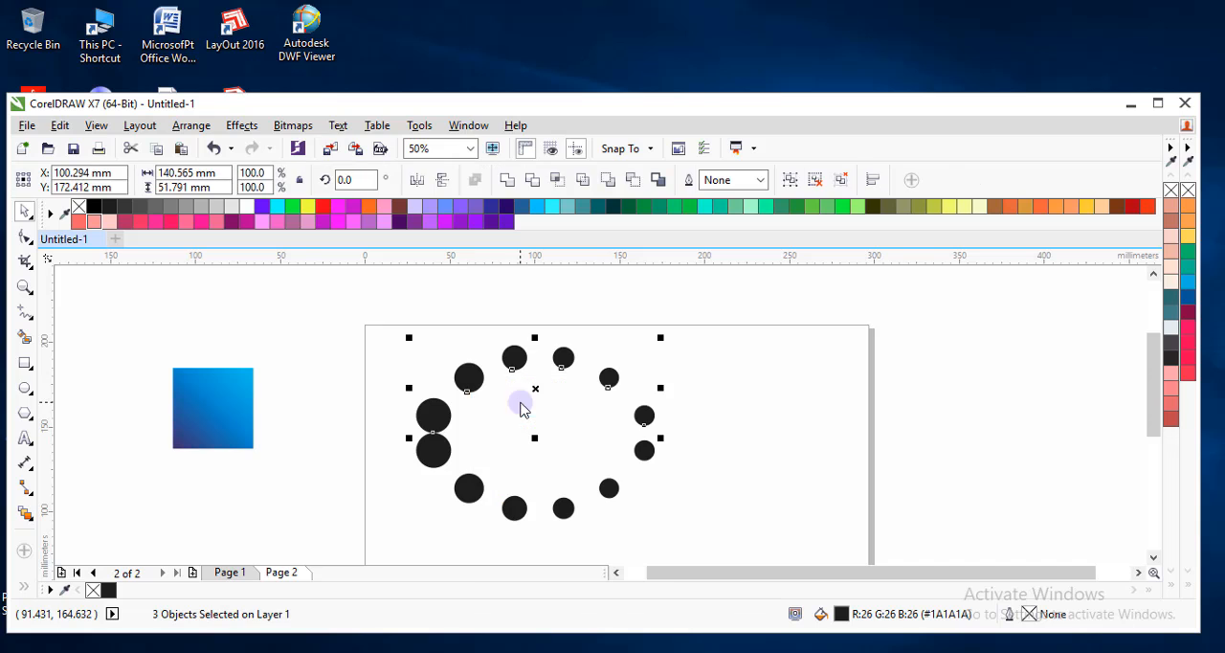
Ungroup the four intermediate circles of the upper arc, and group all six upper circles together.
click(514, 357)
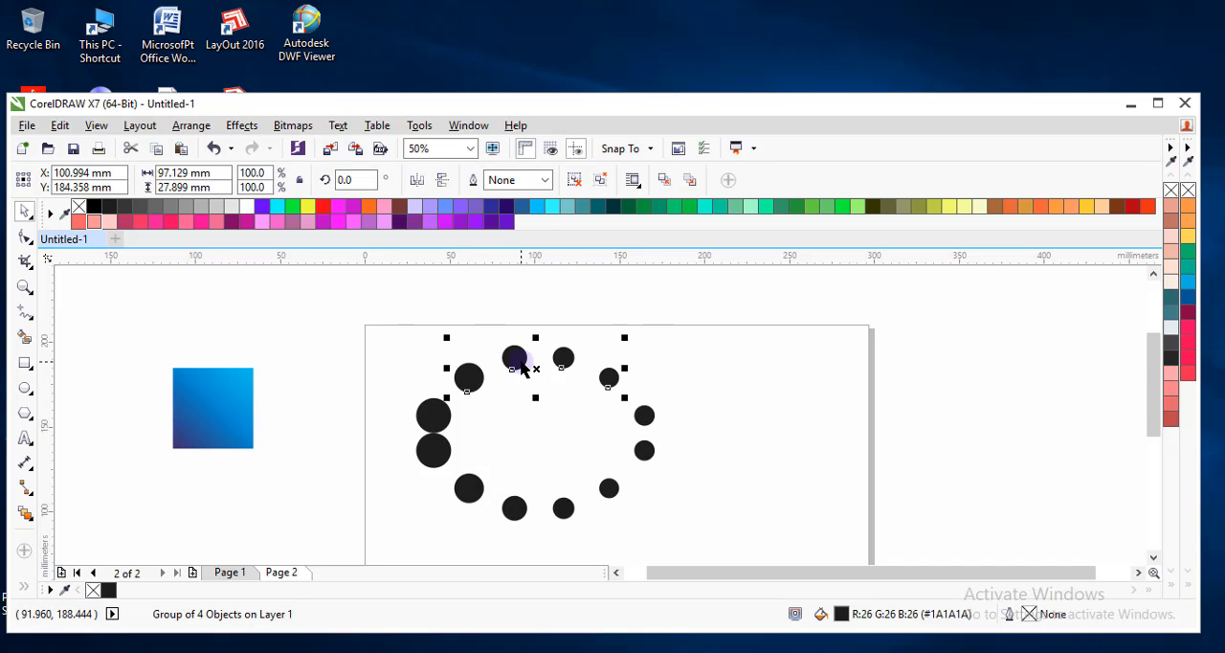
click(571, 185)
click(385, 338)
drag(372, 325, 682, 440)
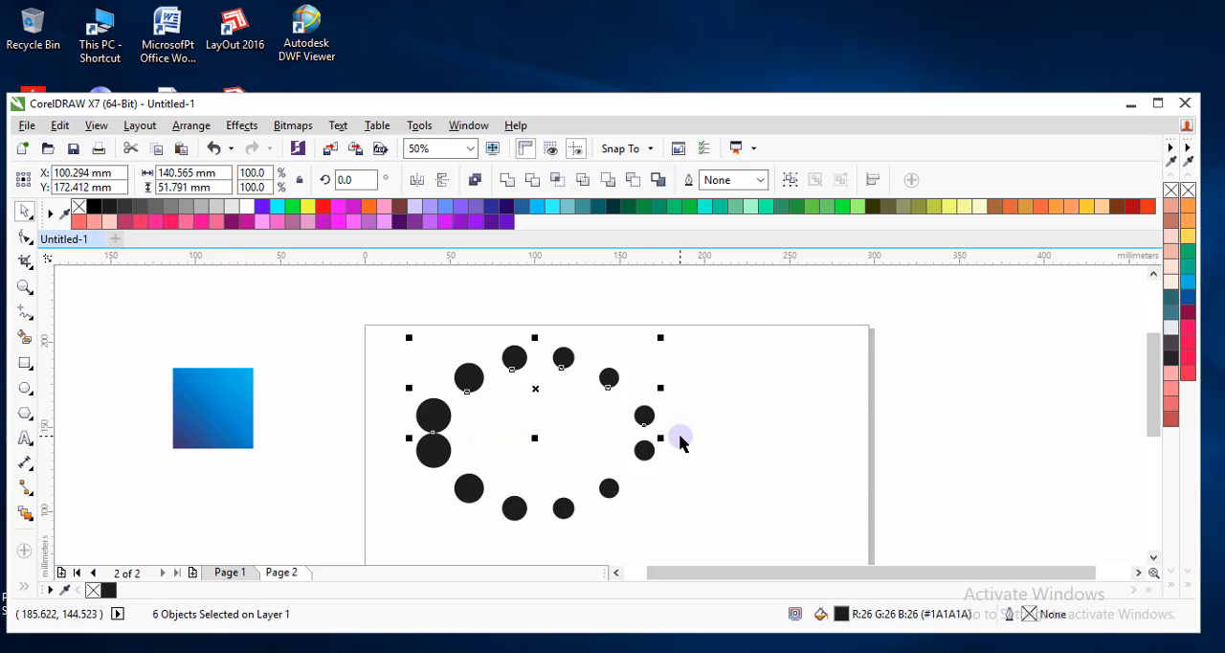
key(ctrl+g)
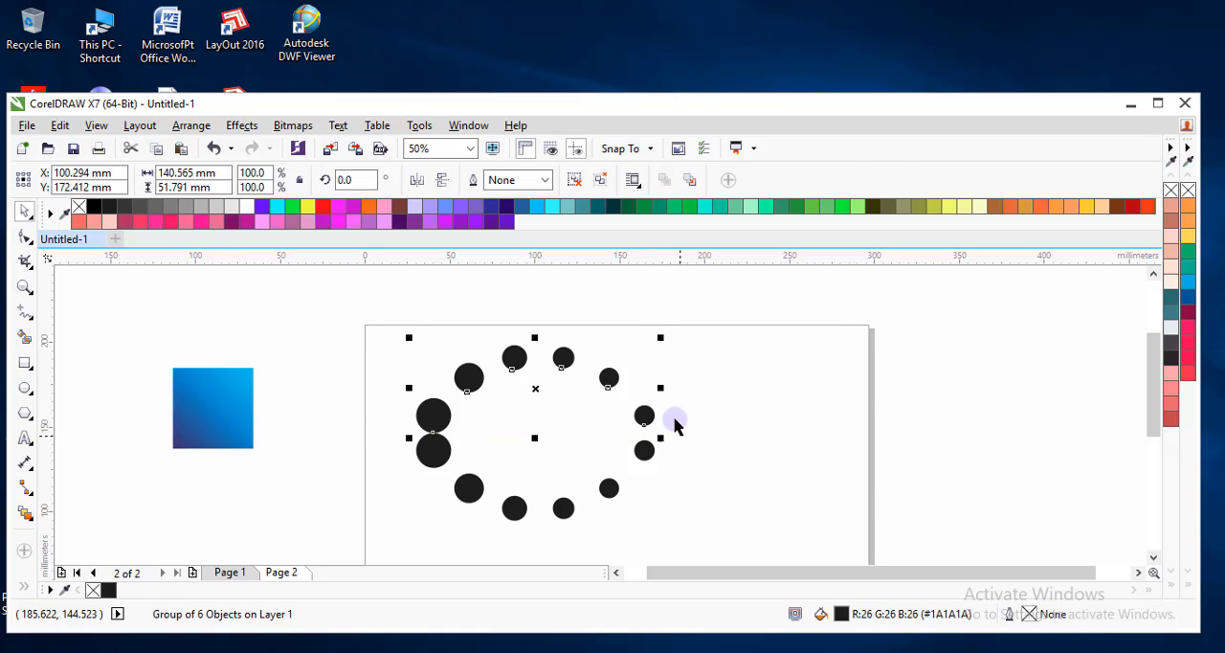
Mirror the upper group of six circles horizontally, move it slightly upward from the lower arc, and deselect it.
click(424, 181)
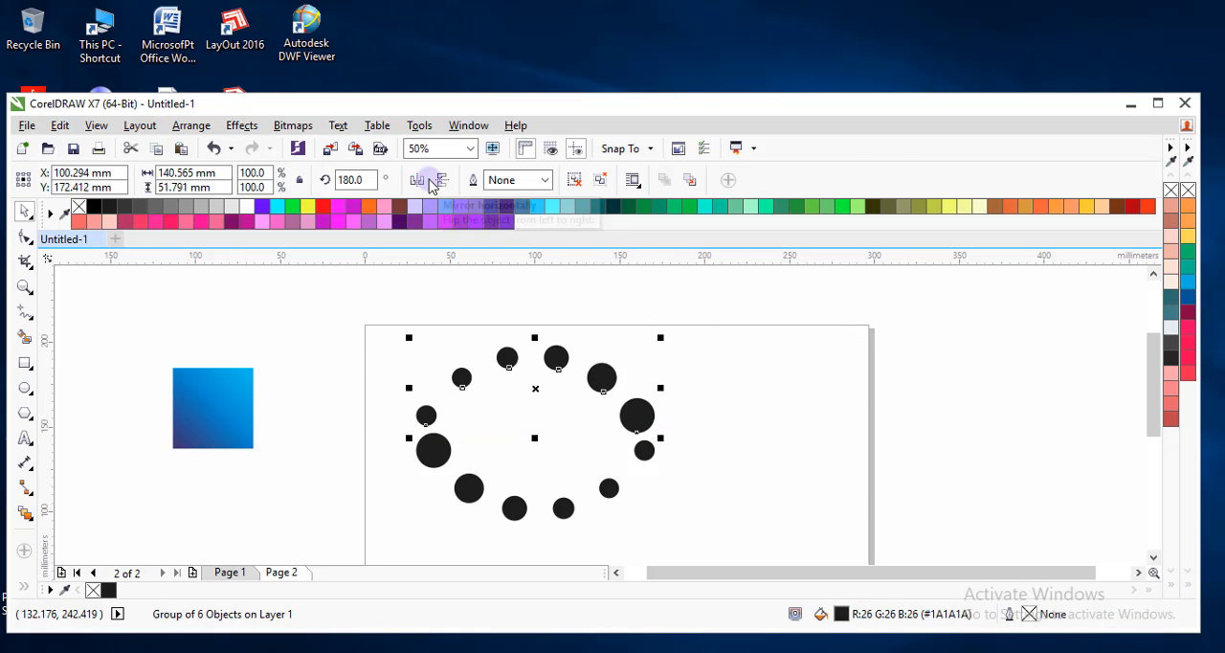
ctrl+click(639, 424)
click(657, 358)
click(632, 427)
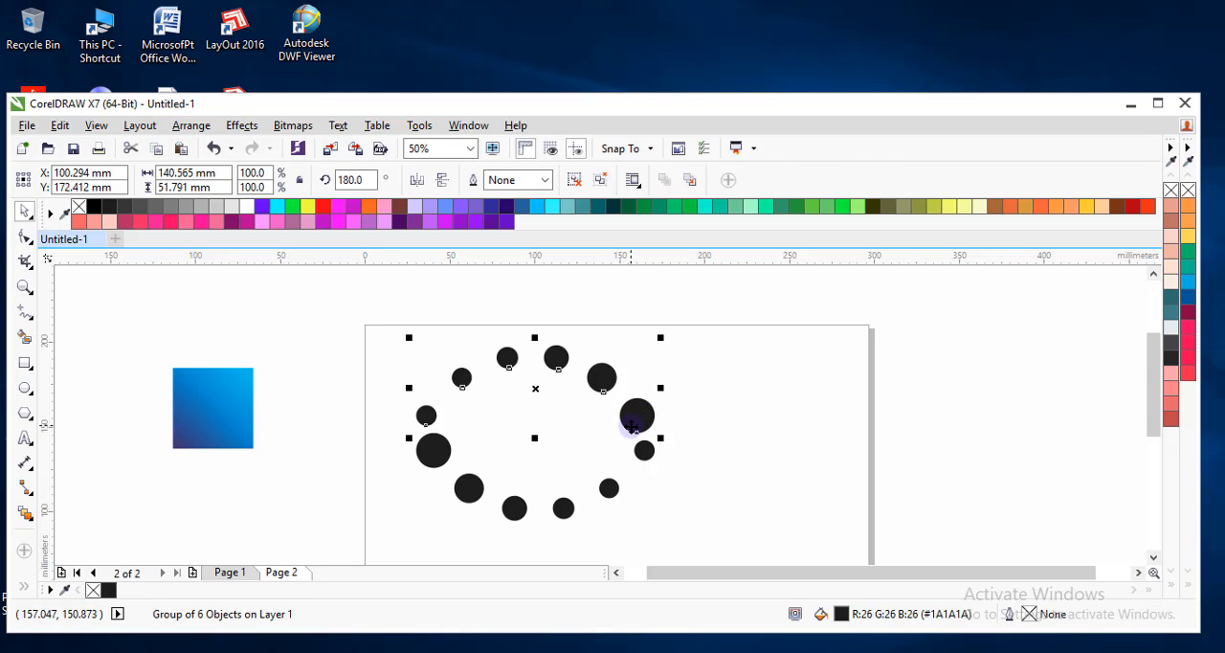
drag(631, 427, 637, 400)
click(590, 392)
Select both arcs of circles, enlarge them proportionally to 129%, and deselect them.
scroll(575, 410, down, 1)
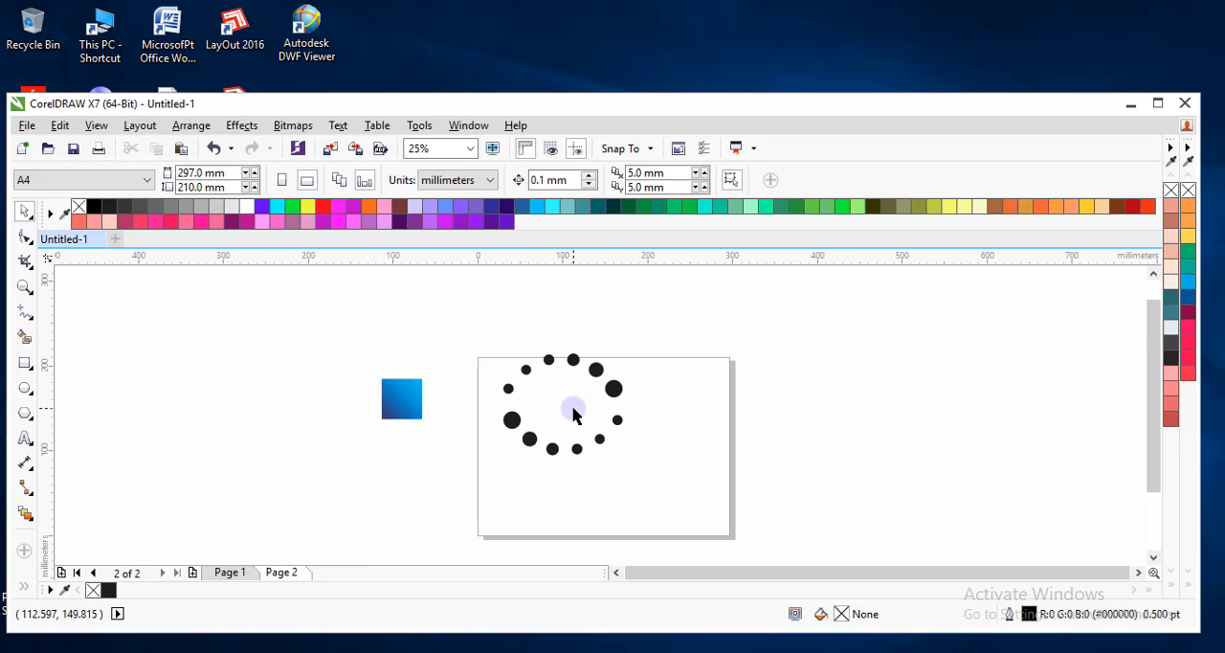
scroll(574, 413, up, 1)
scroll(455, 349, down, 1)
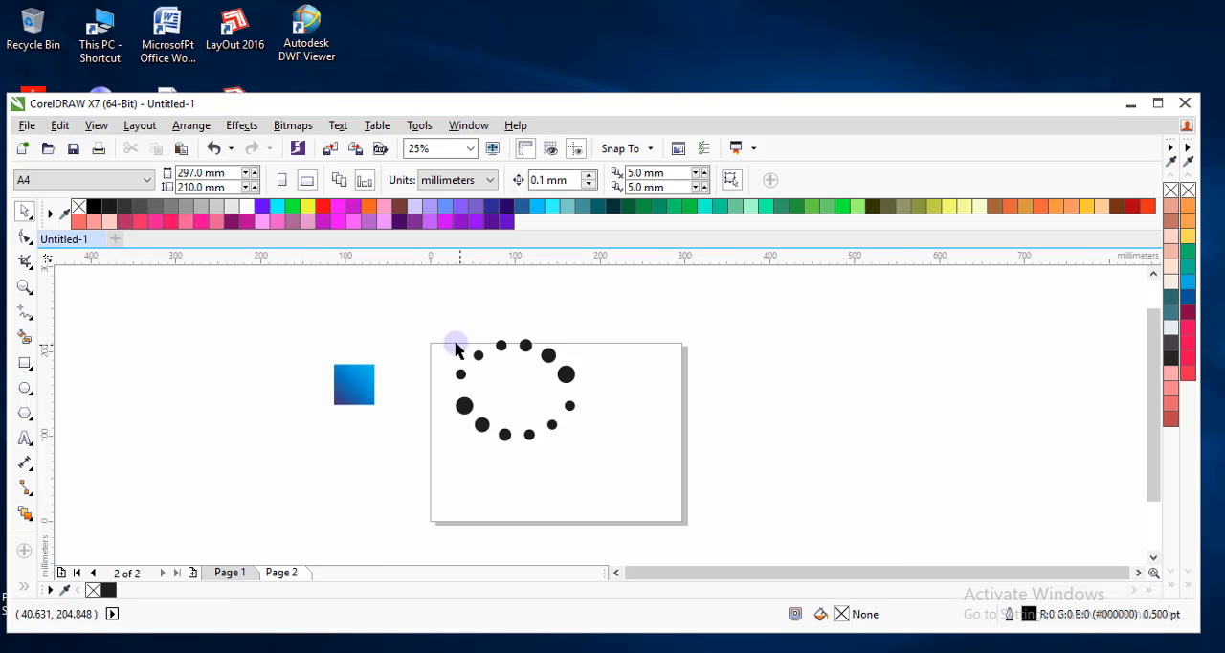
drag(456, 350, 614, 476)
drag(598, 388, 616, 409)
click(537, 455)
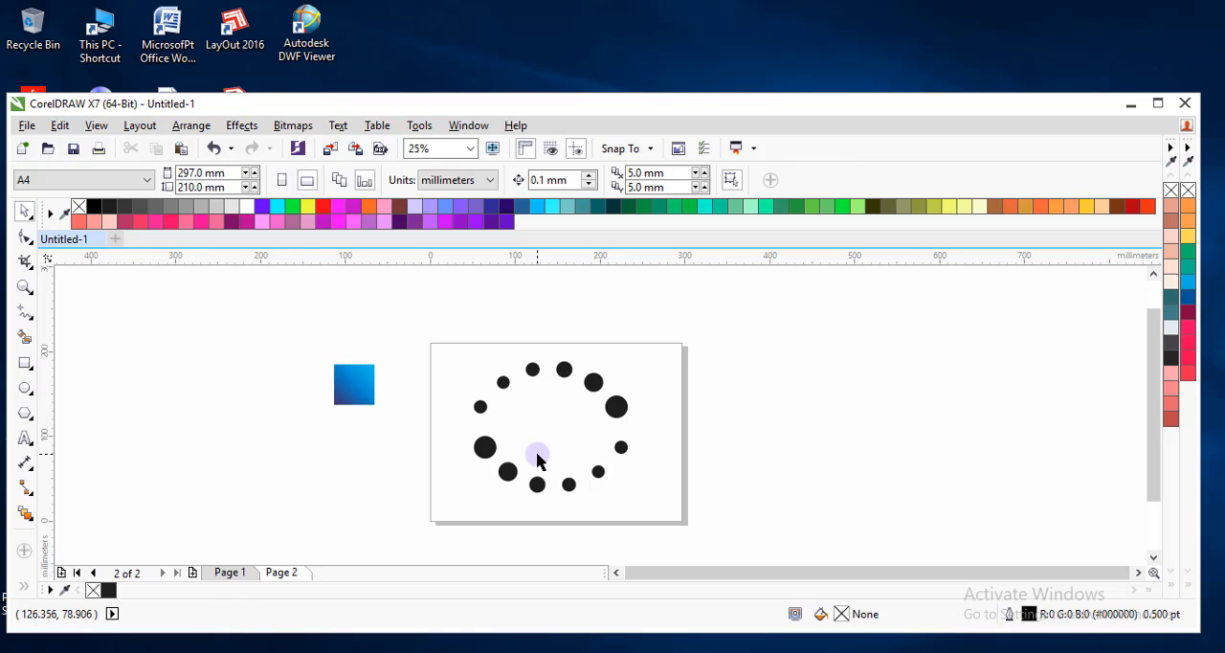
Select the lower circle blend group and break it apart into separate objects.
scroll(537, 460, up, 1)
click(441, 441)
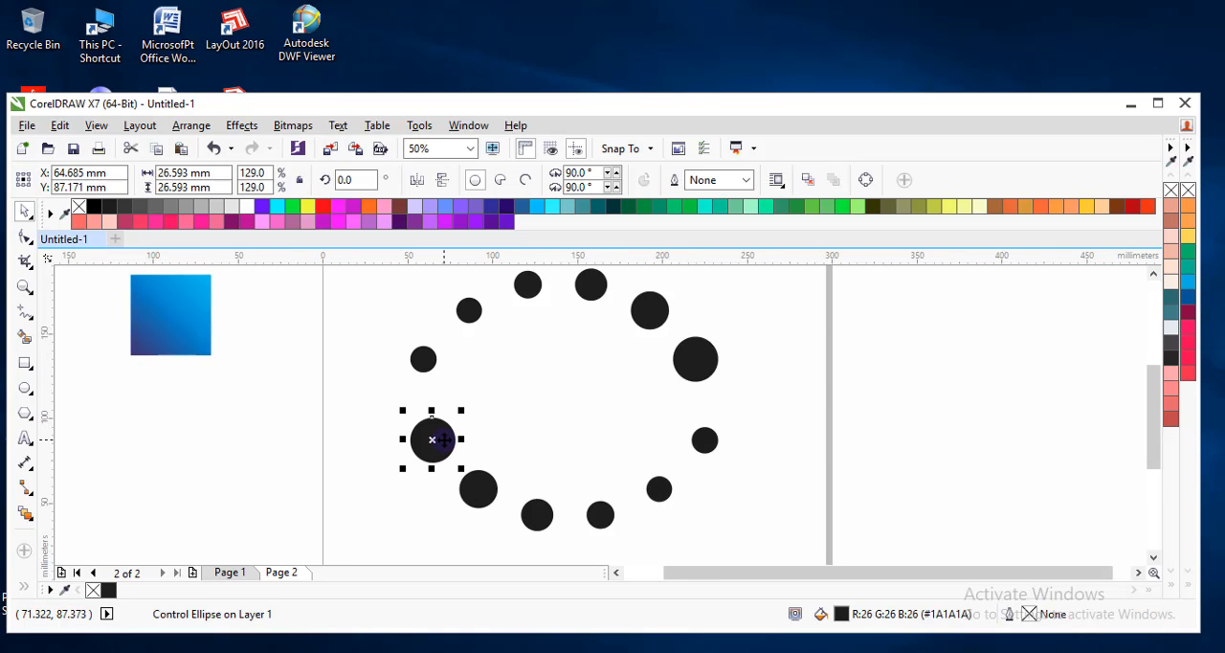
click(490, 481)
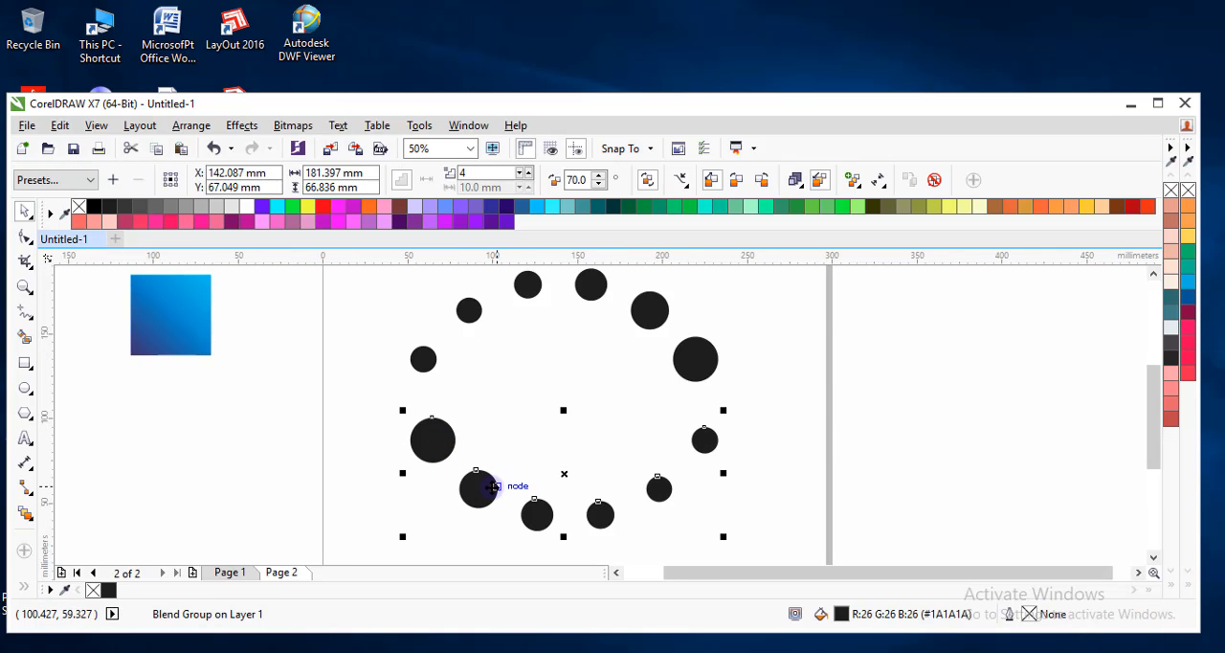
right_click(431, 428)
click(366, 416)
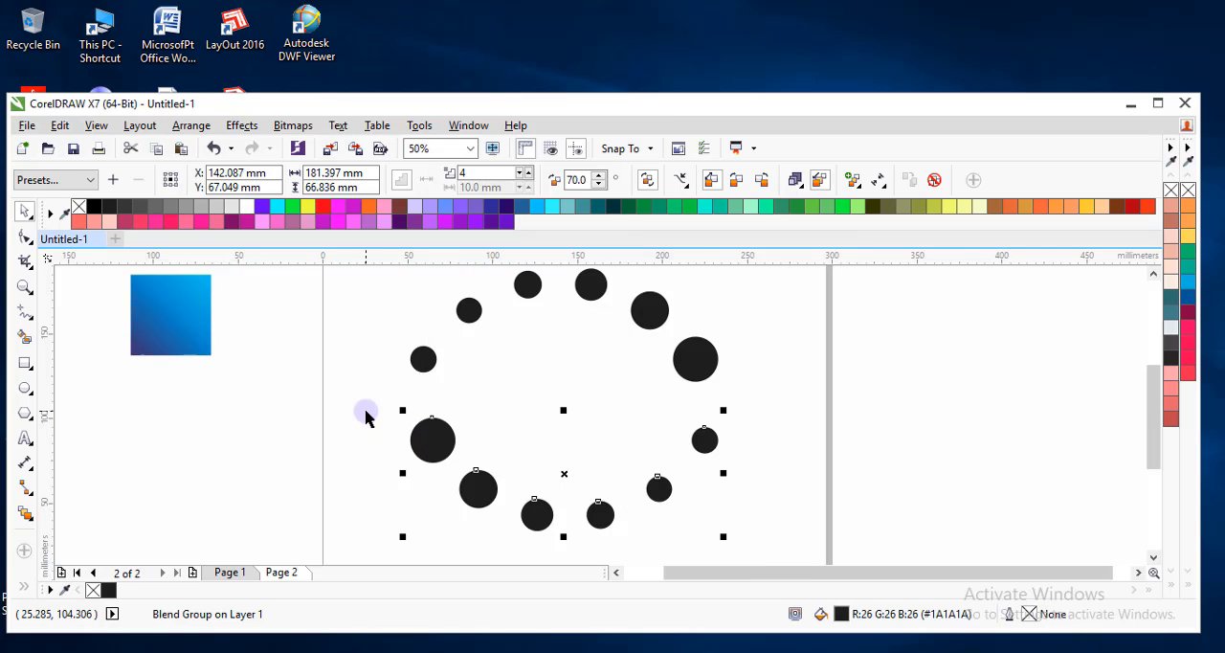
right_click(486, 487)
click(539, 277)
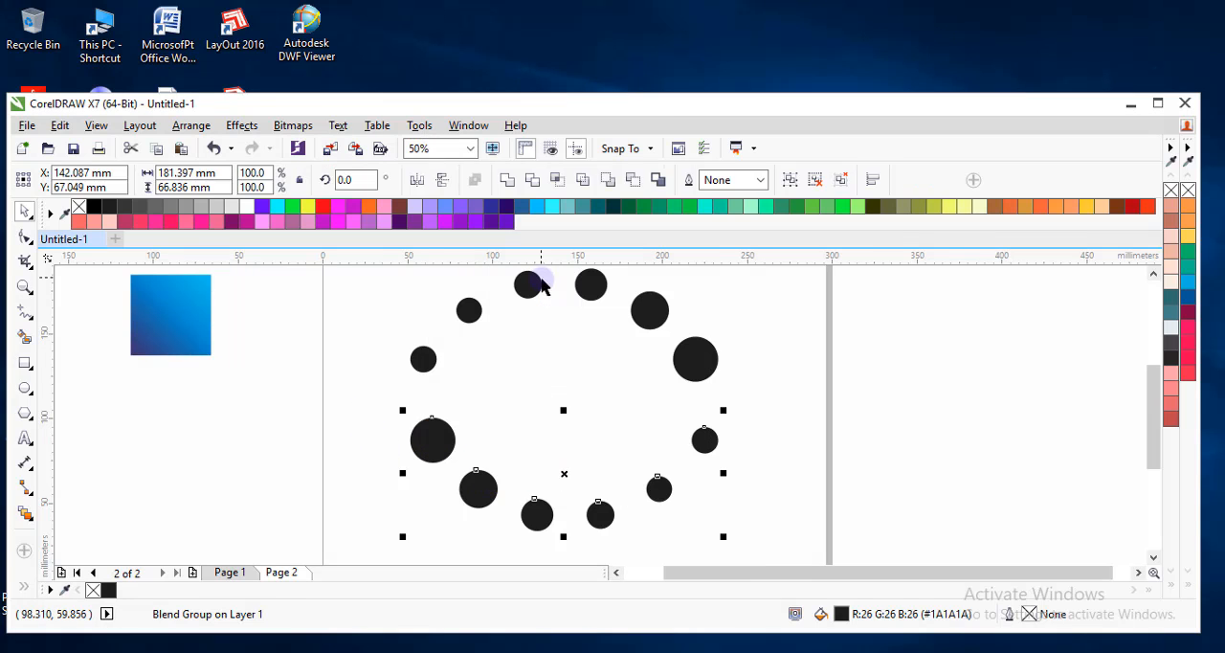
Ungroup the four intermediate circles of the lower arc, and group all six lower circles together.
click(430, 431)
click(476, 486)
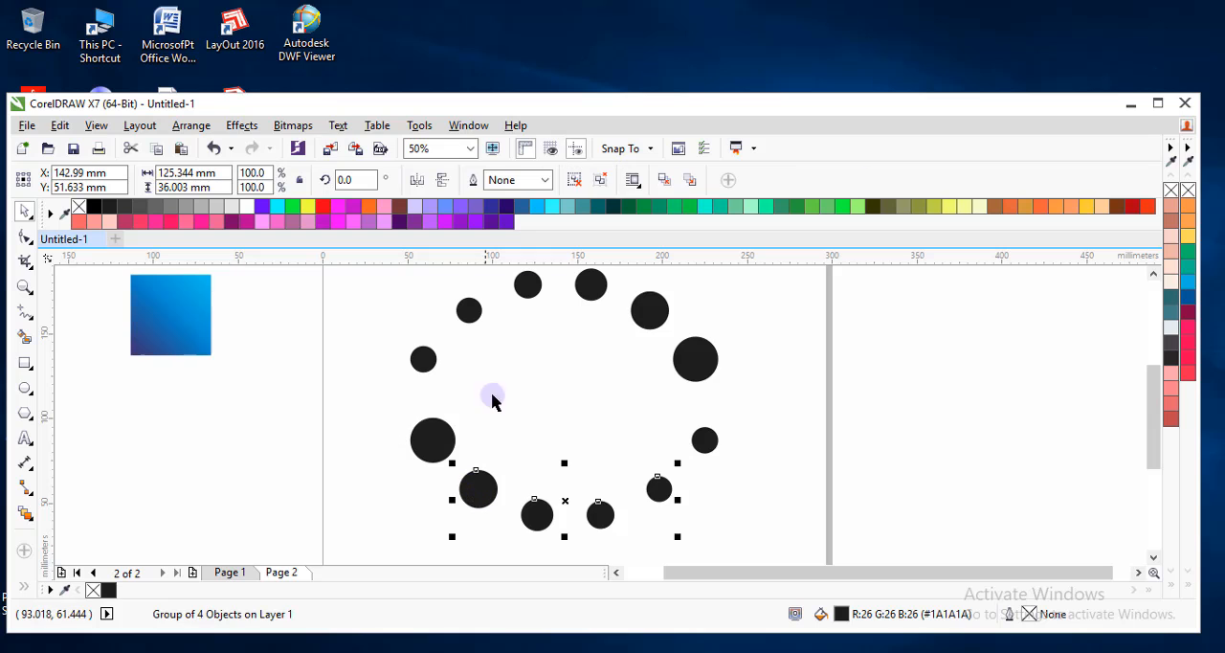
click(574, 179)
drag(366, 397, 741, 545)
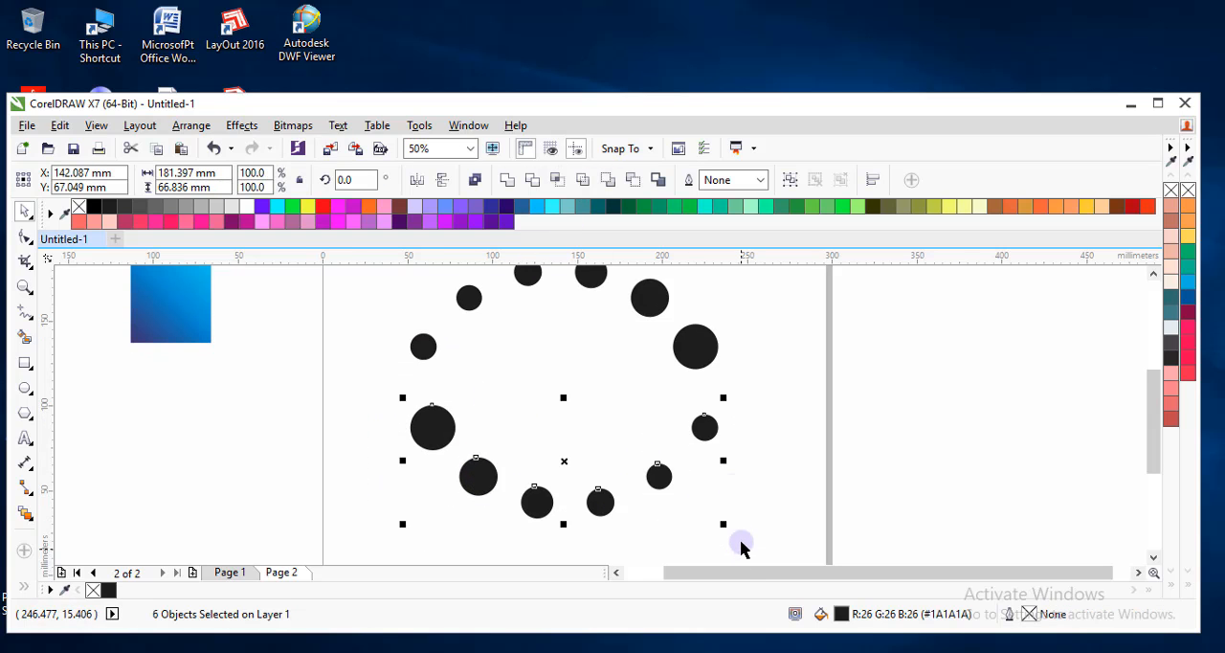
click(791, 180)
Move the upper group of circles straight up to widen the gap between the two arcs, and deselect it.
click(738, 364)
click(688, 349)
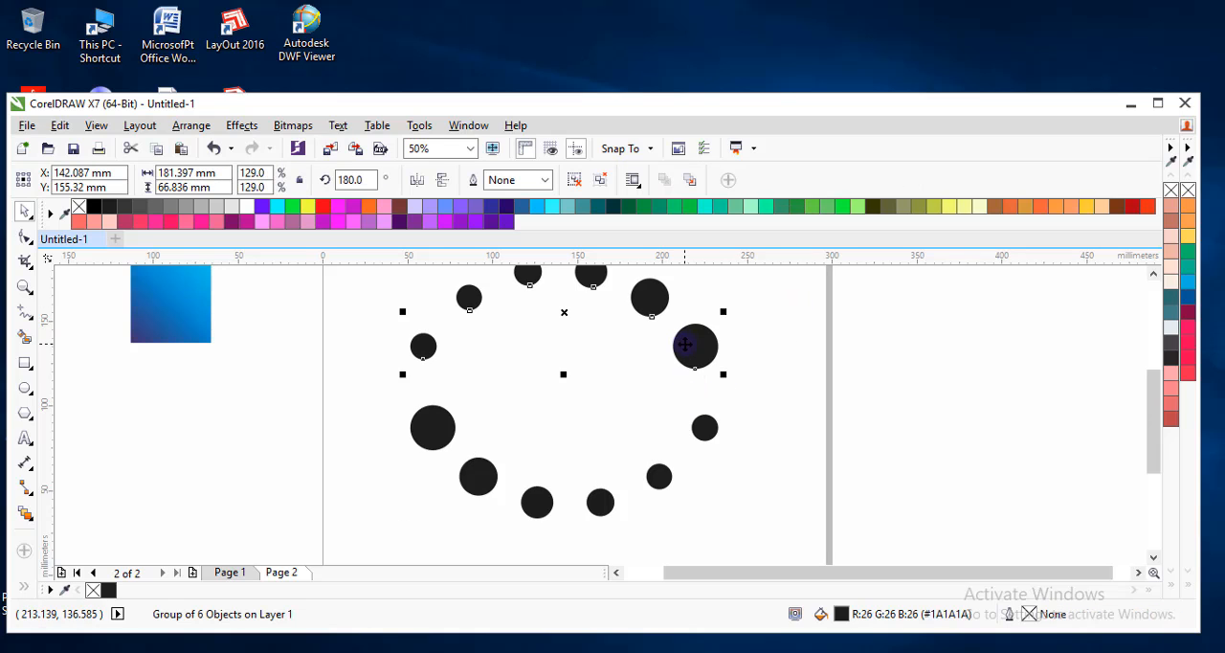
drag(686, 344, 685, 319)
click(590, 424)
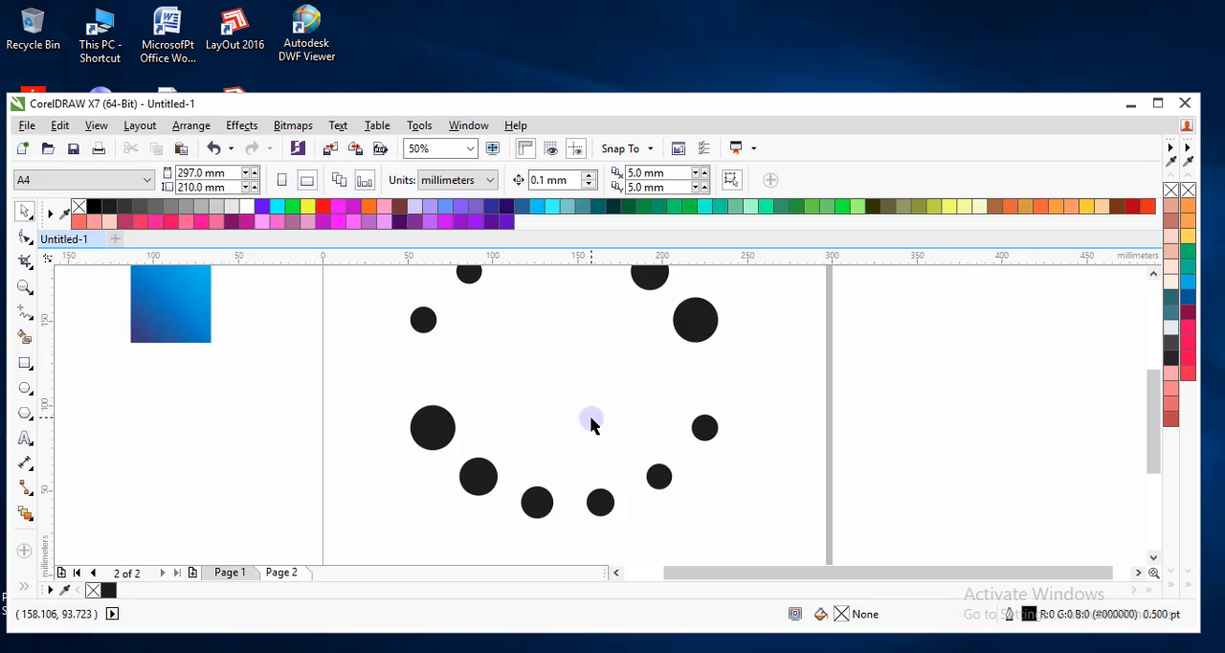
Draw a straight horizontal line about 184 mm long across the gap between the upper and lower circle arcs.
scroll(591, 424, down, 2)
scroll(561, 364, up, 2)
scroll(613, 391, down, 2)
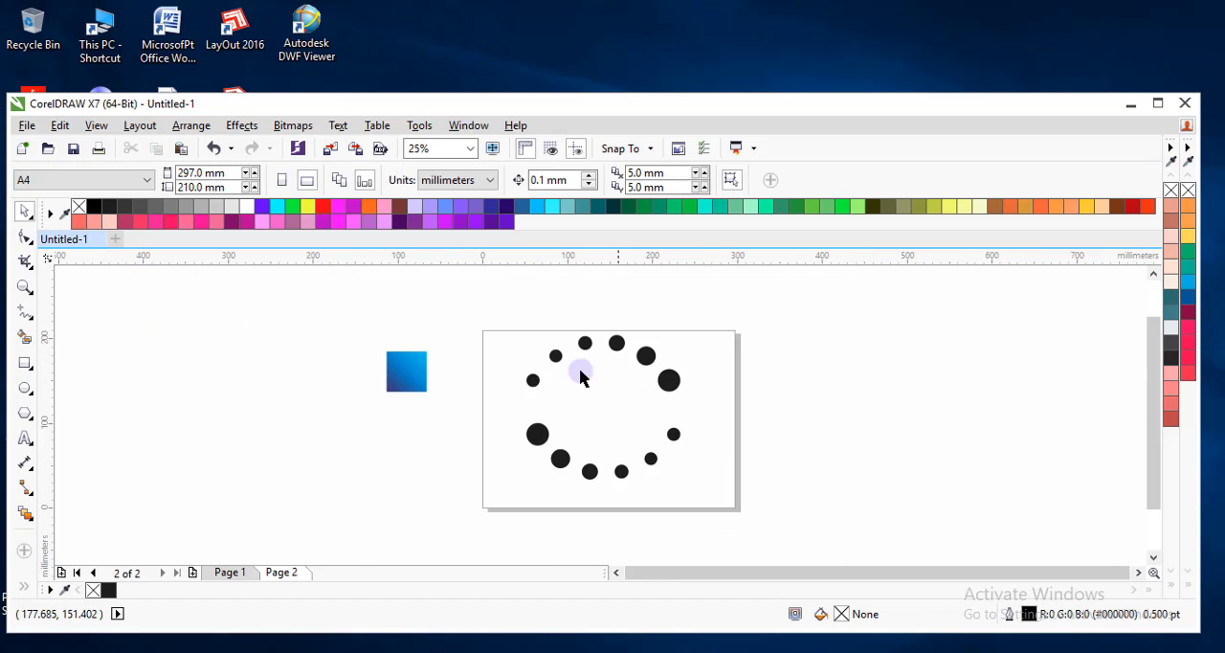
click(25, 311)
scroll(653, 406, up, 1)
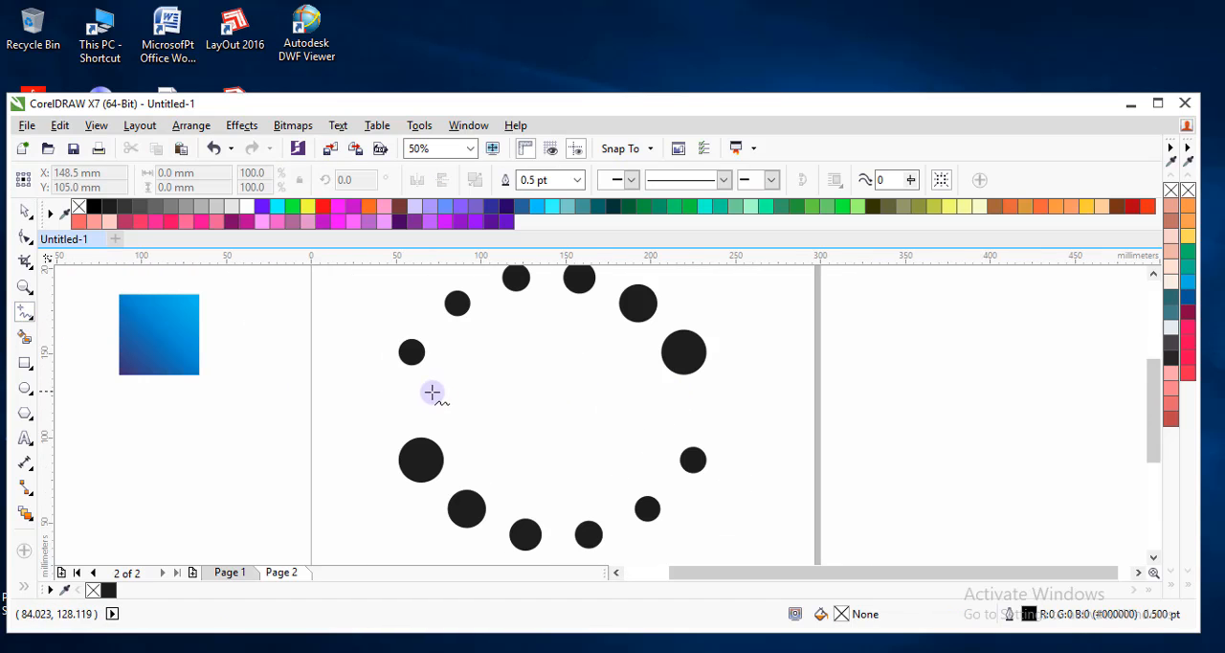
click(400, 389)
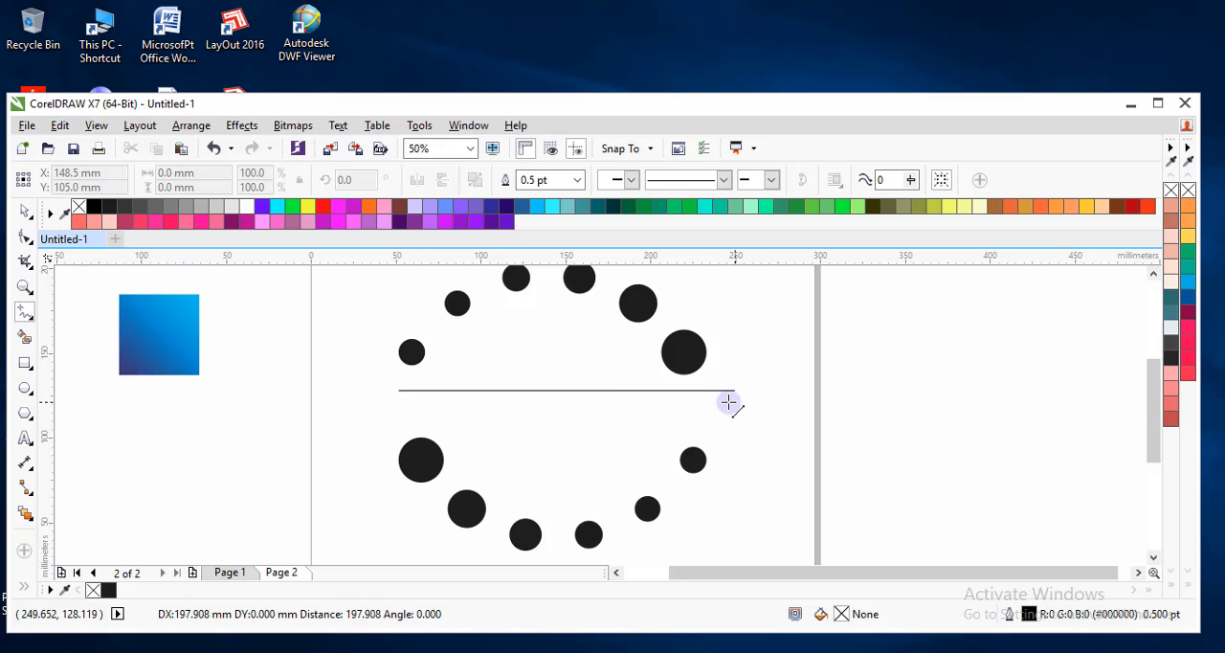
click(711, 402)
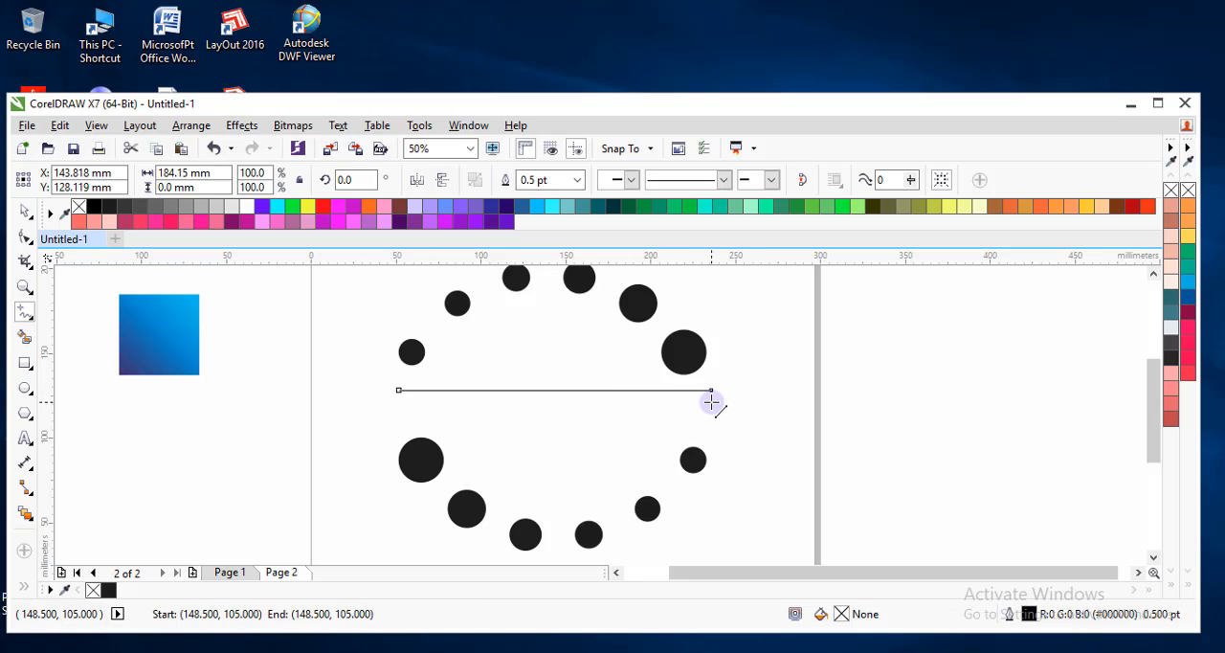
key(space)
Set the horizontal line's outline width to 10 pt and deselect the line.
click(577, 180)
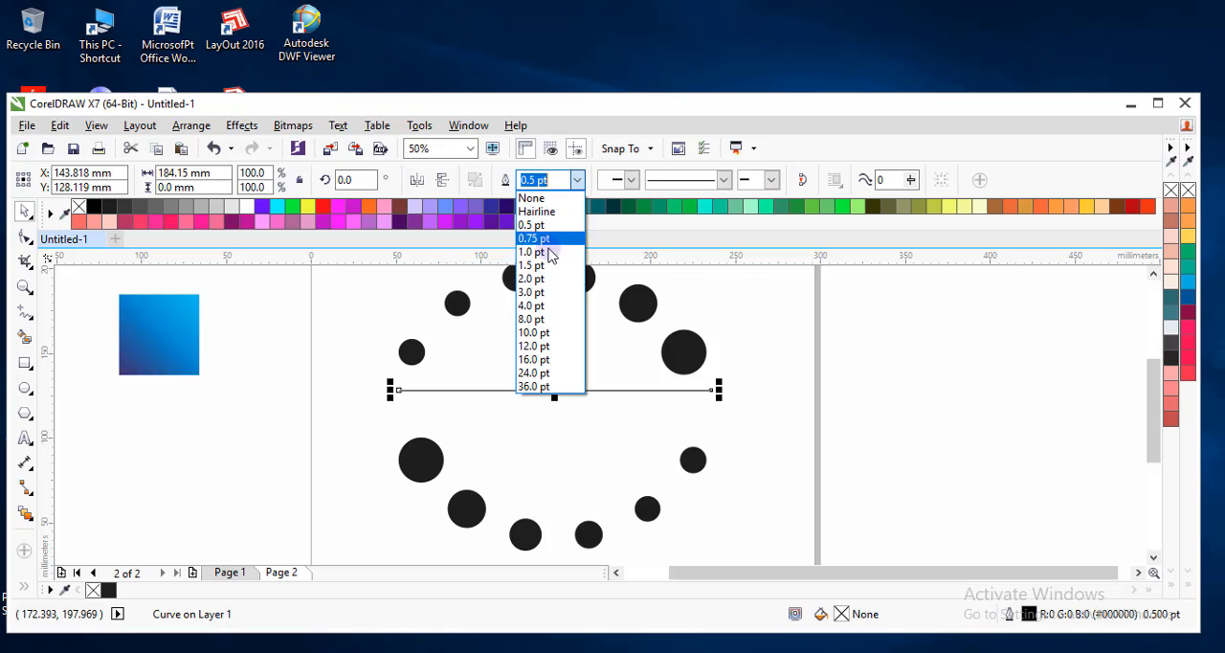
click(546, 258)
click(577, 180)
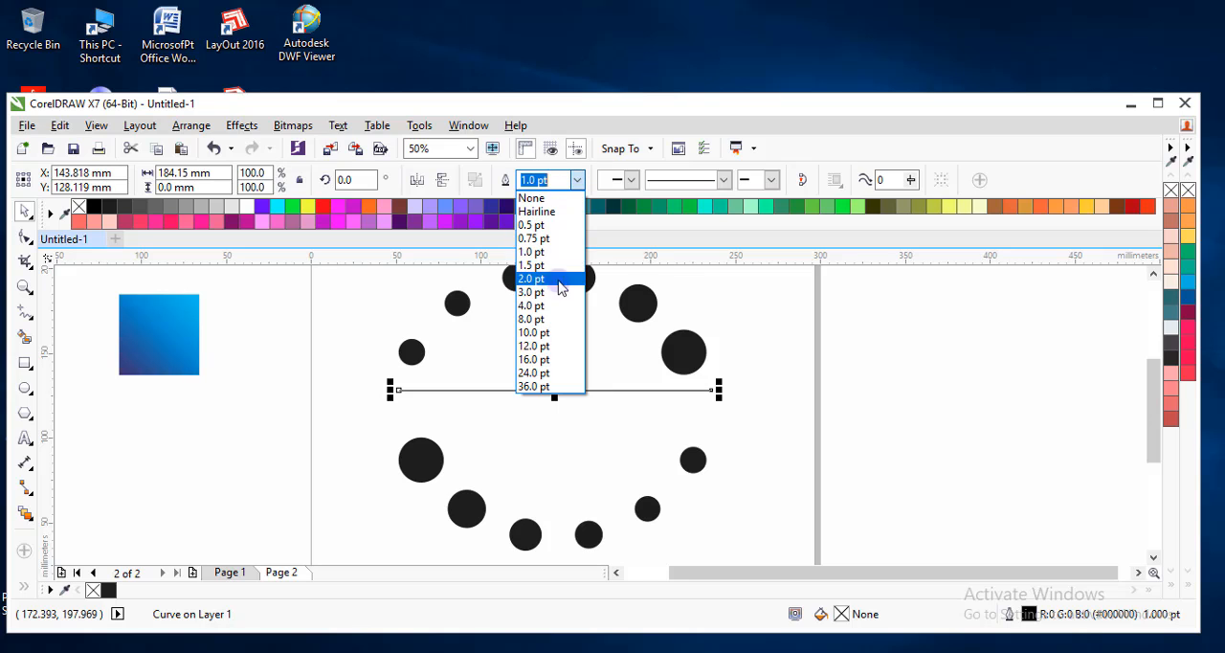
click(553, 279)
click(580, 180)
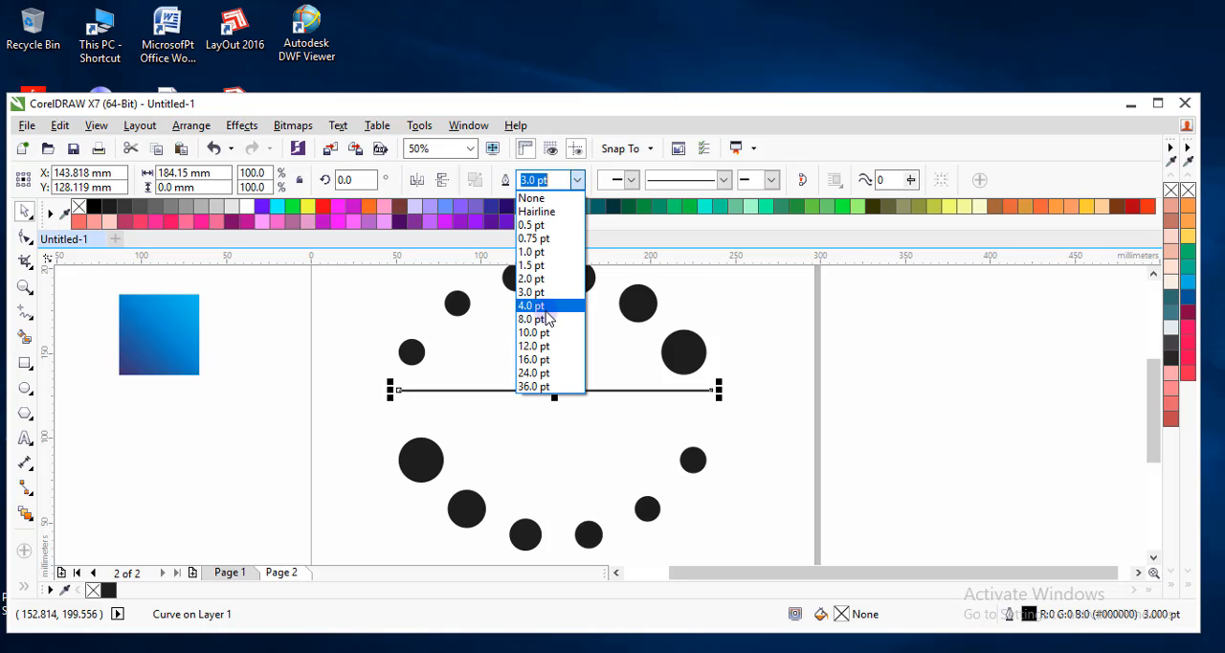
click(546, 319)
click(578, 181)
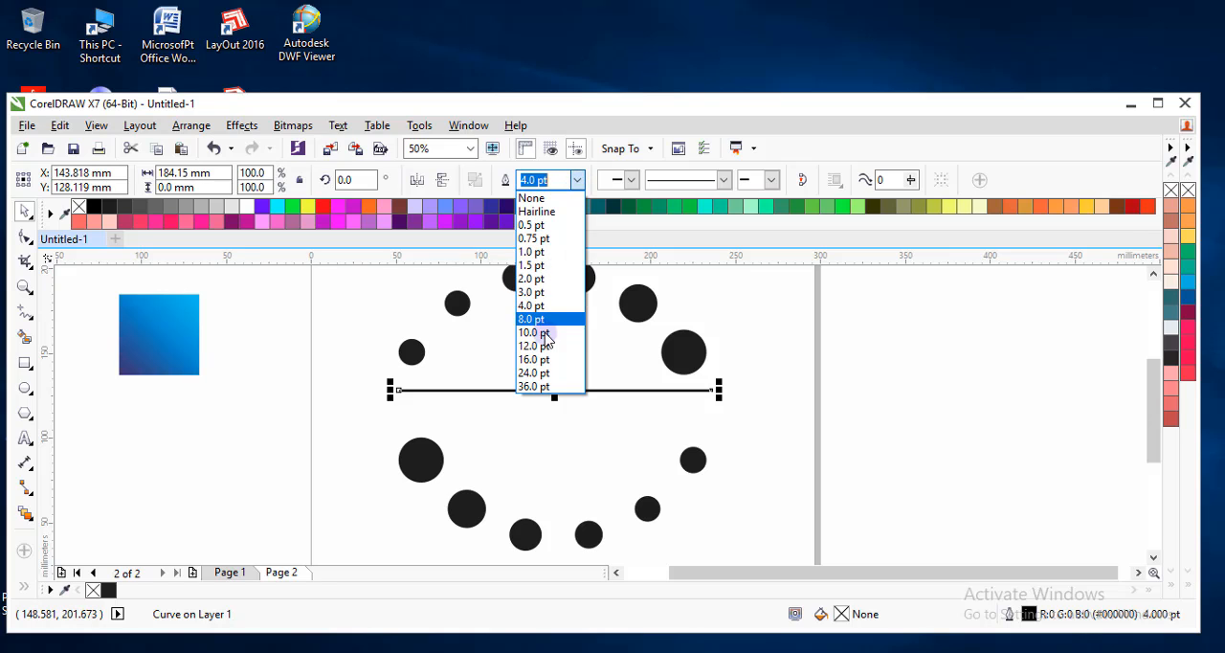
click(541, 345)
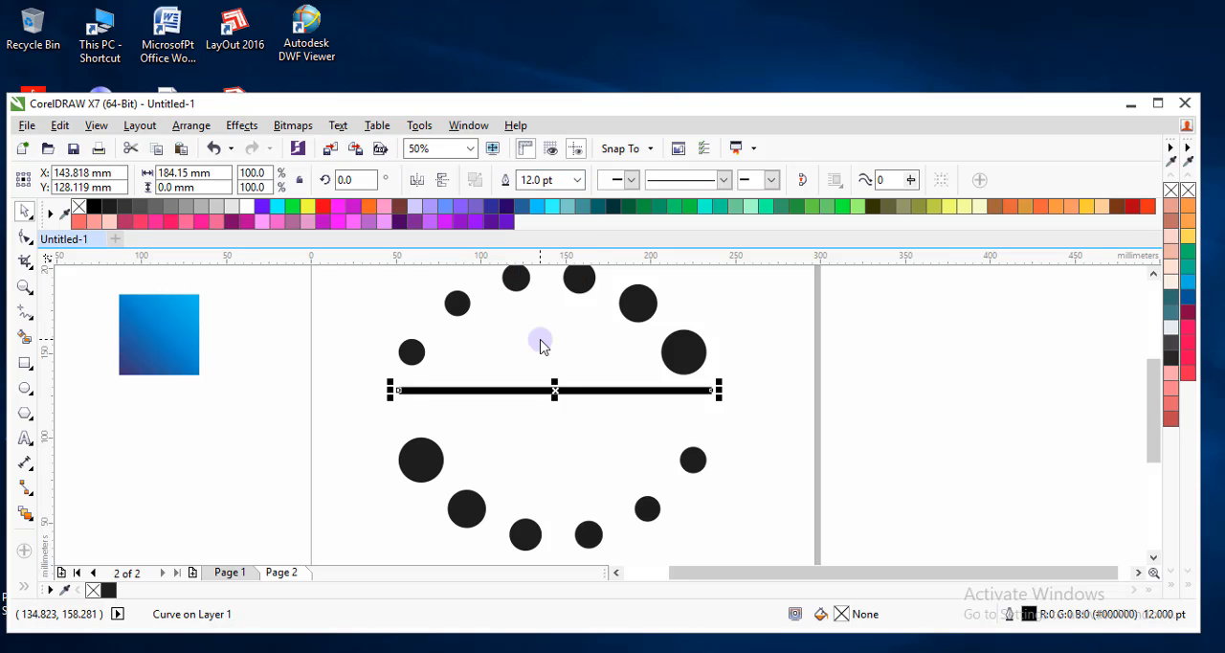
click(580, 180)
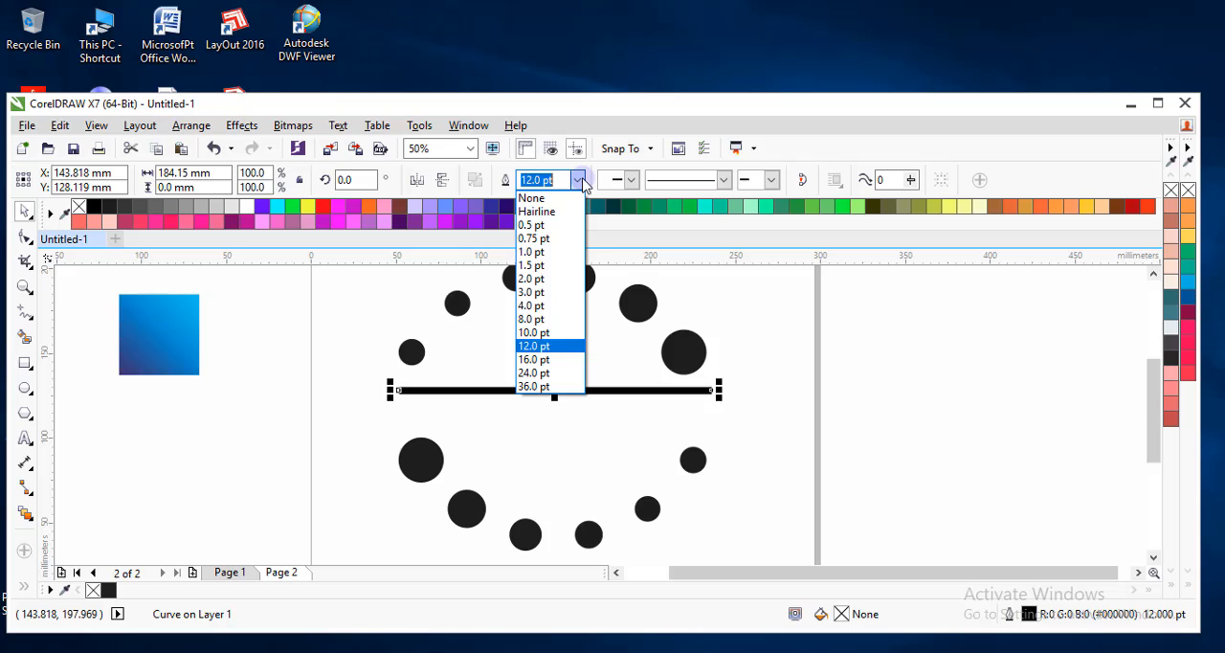
click(543, 337)
click(553, 426)
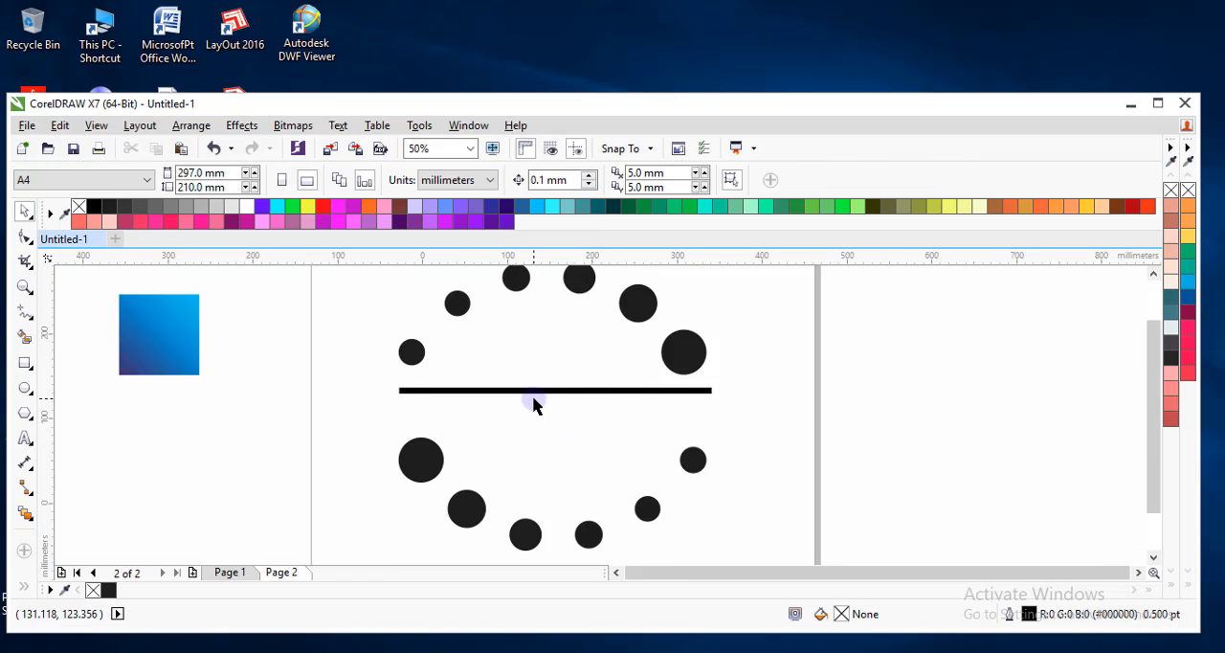
Give the horizontal line round end caps through its object properties, and deselect it.
scroll(536, 405, down, 1)
scroll(536, 405, up, 2)
click(544, 386)
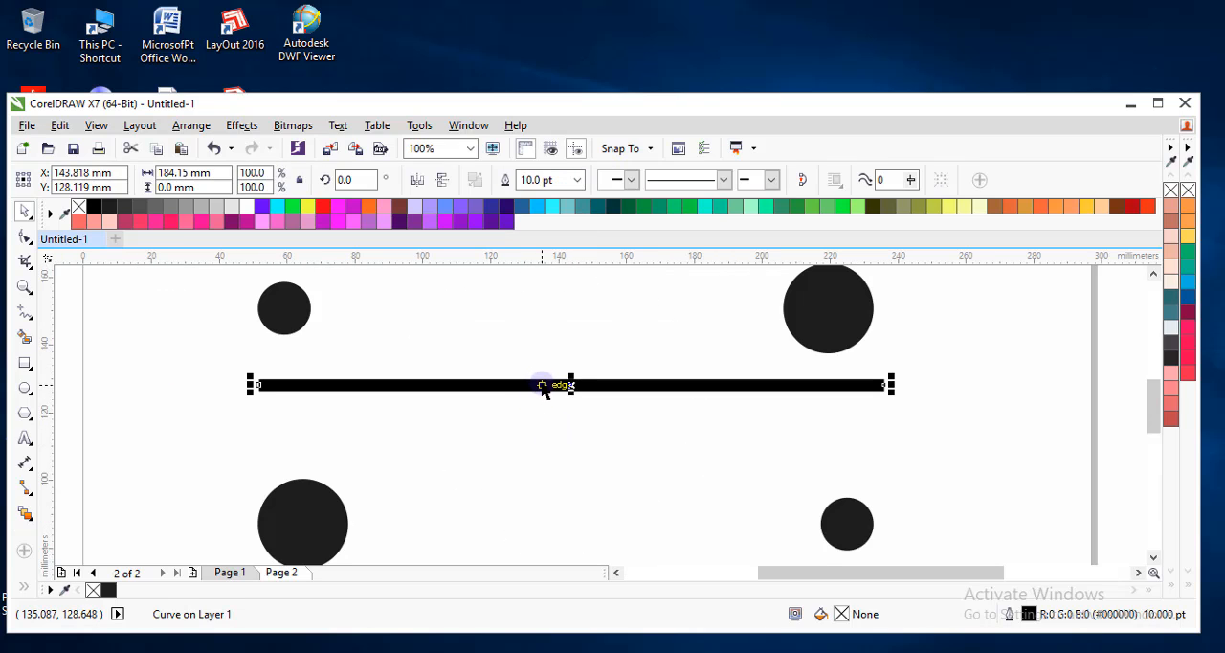
scroll(565, 388, down, 1)
scroll(717, 386, up, 2)
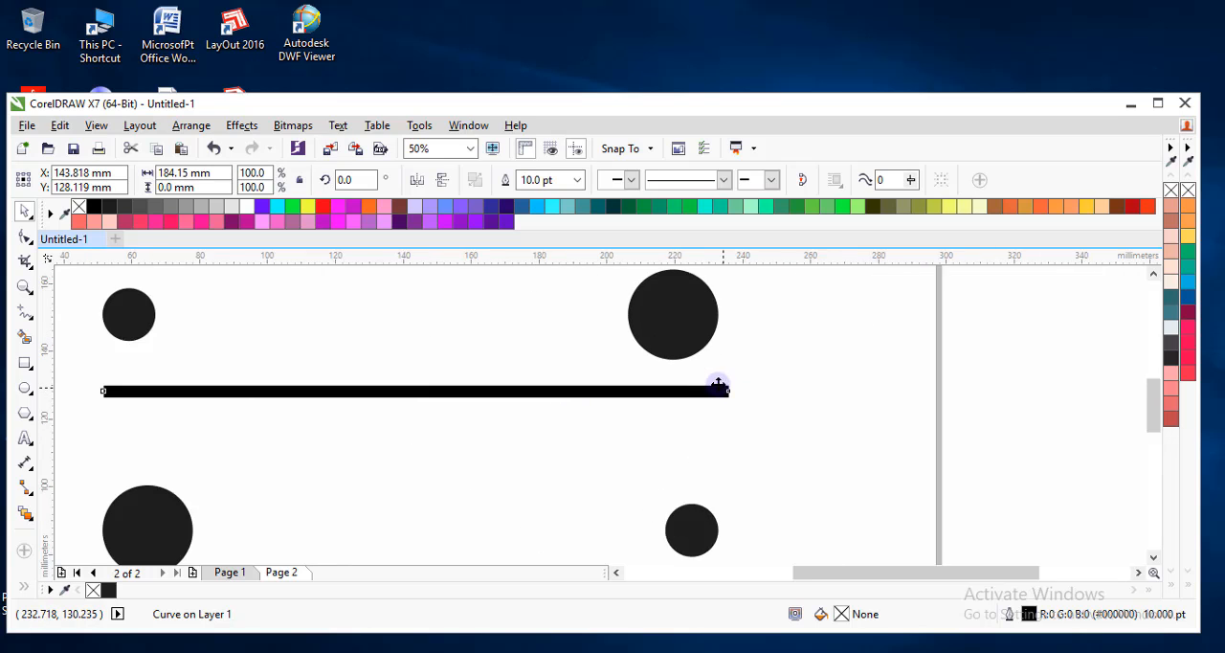
scroll(580, 400, down, 1)
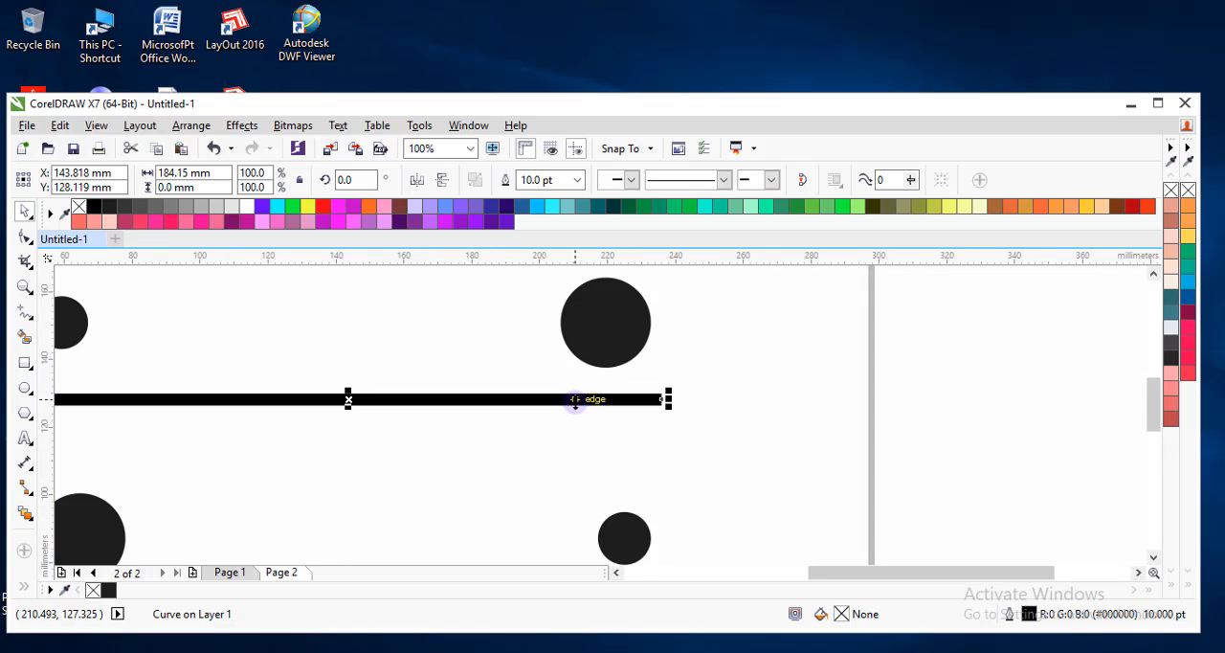
right_click(578, 402)
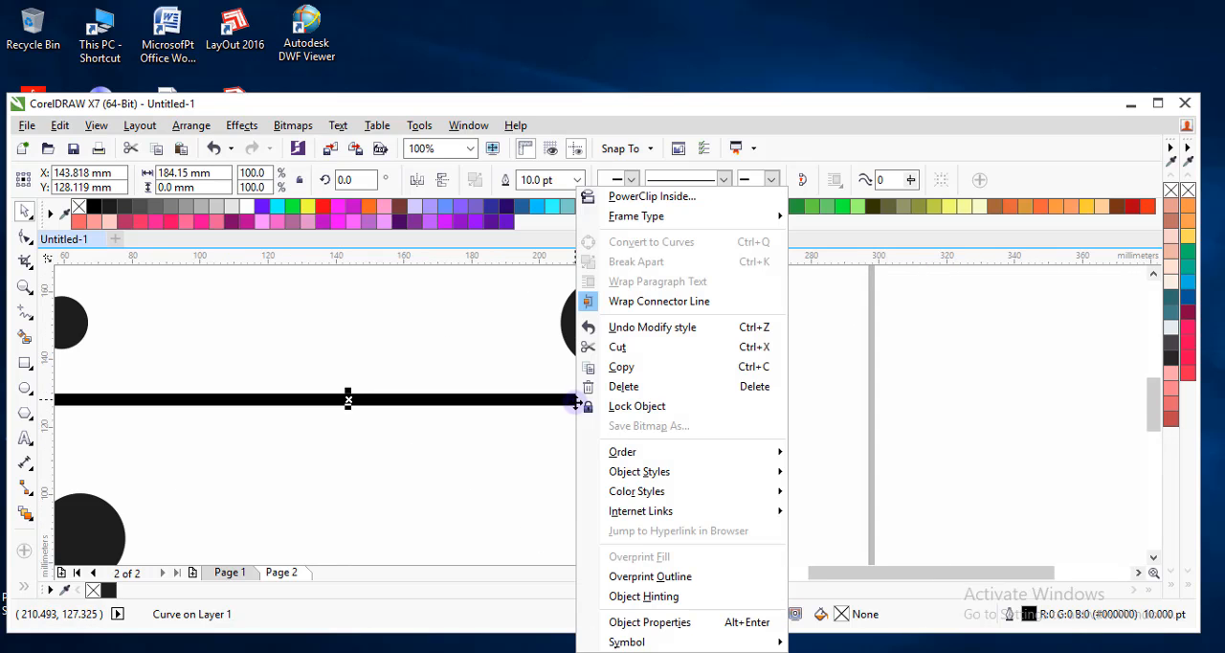
click(645, 622)
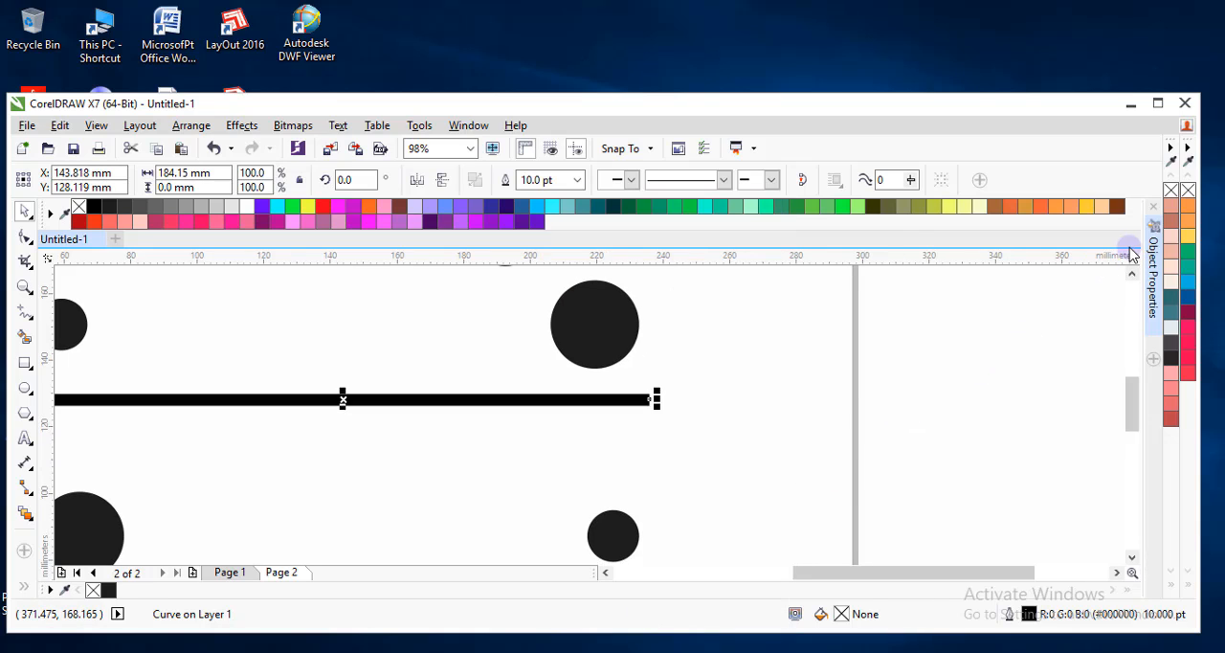
click(1152, 265)
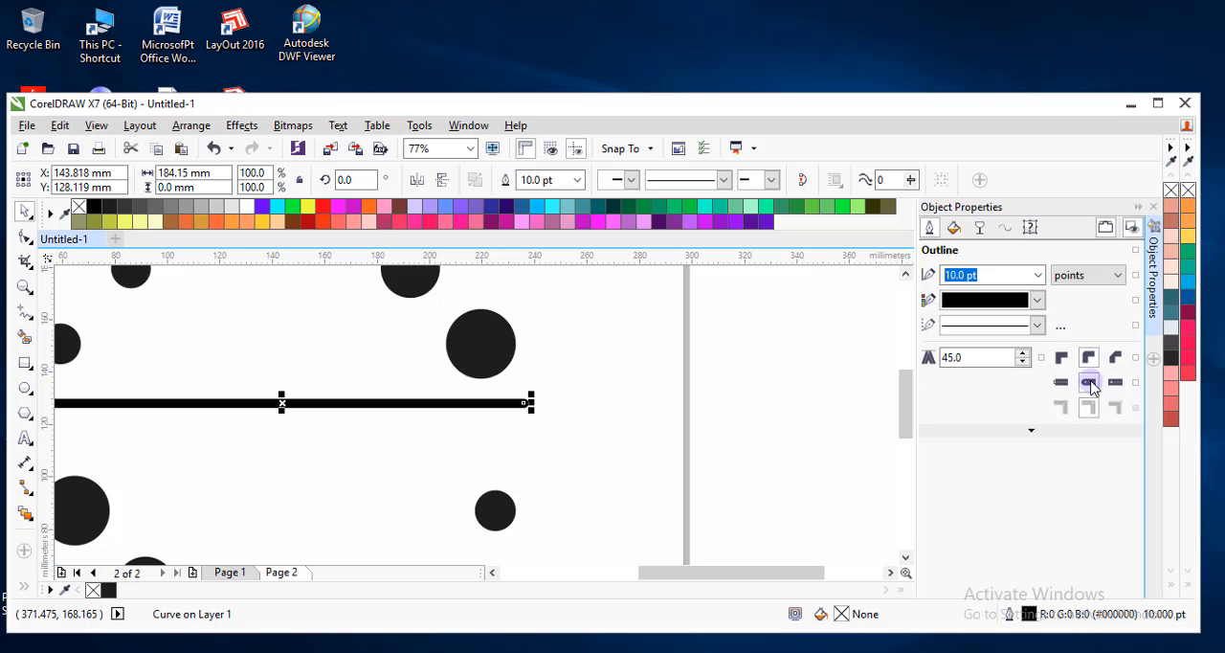
click(1138, 211)
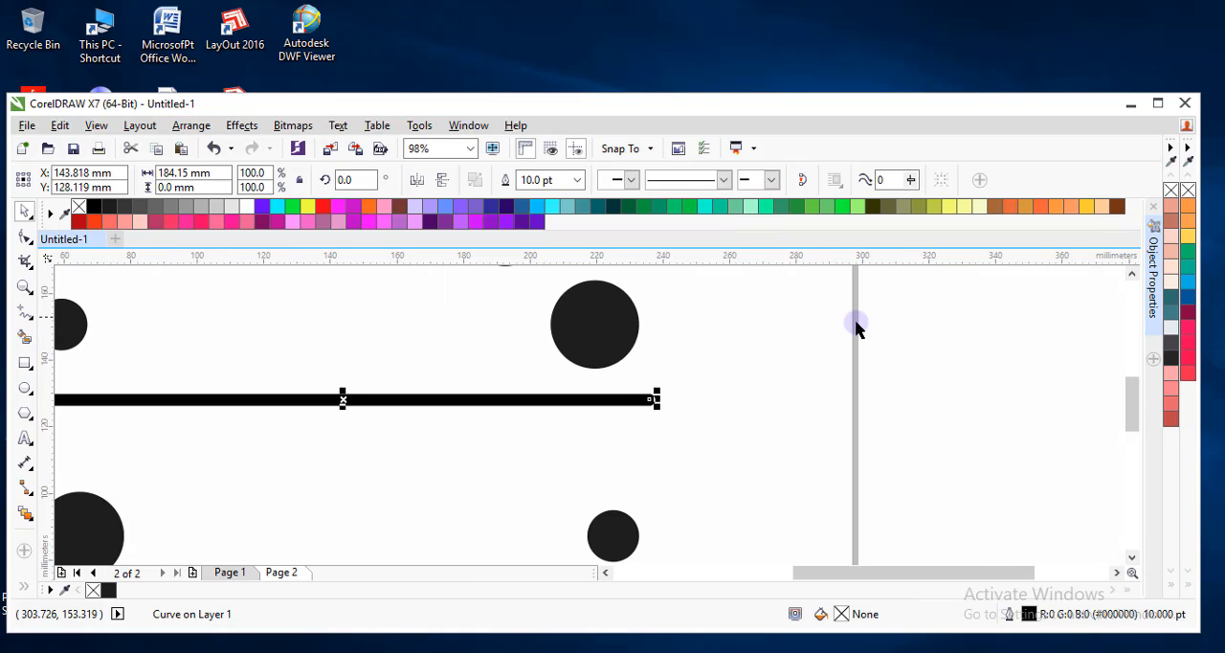
click(760, 355)
scroll(716, 360, down, 3)
scroll(648, 384, up, 2)
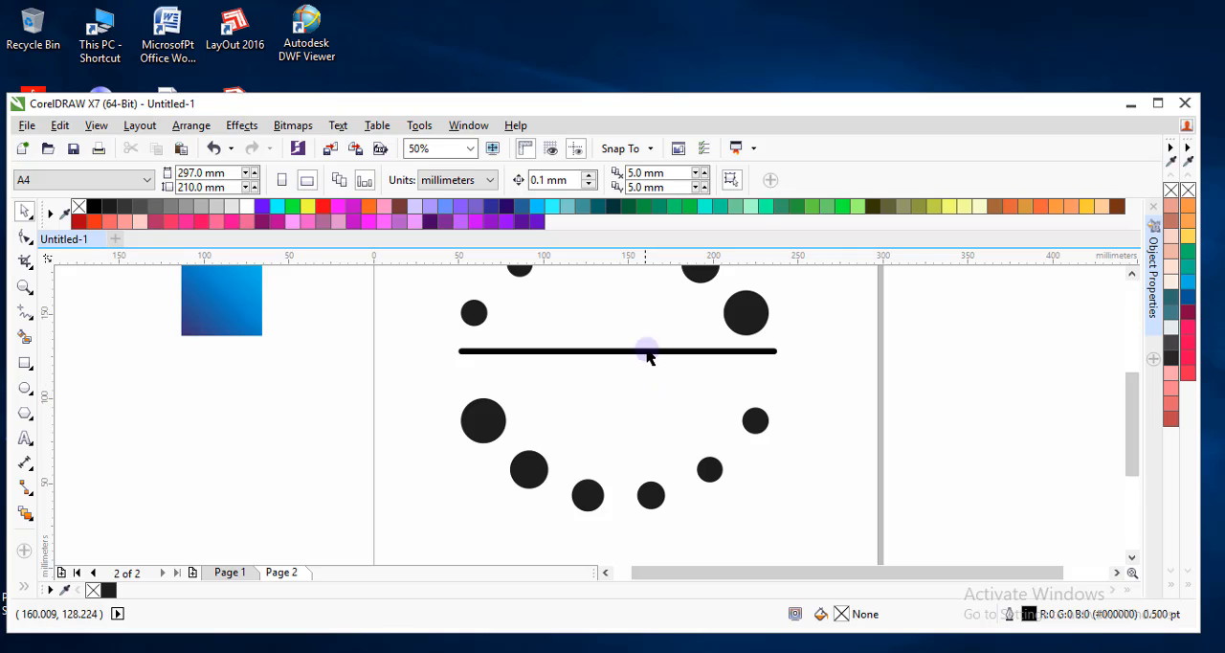
Move the horizontal line straight down until it lies just above the lower circle arc.
click(648, 351)
scroll(644, 350, up, 2)
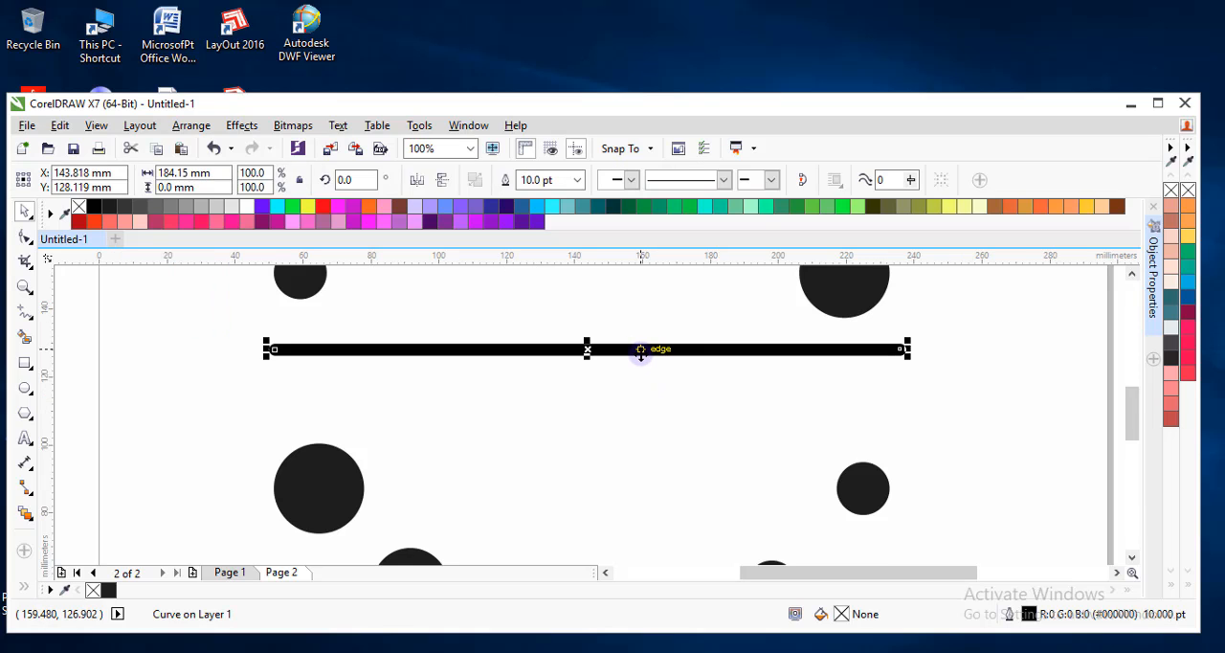
drag(644, 350, 643, 404)
scroll(643, 404, down, 1)
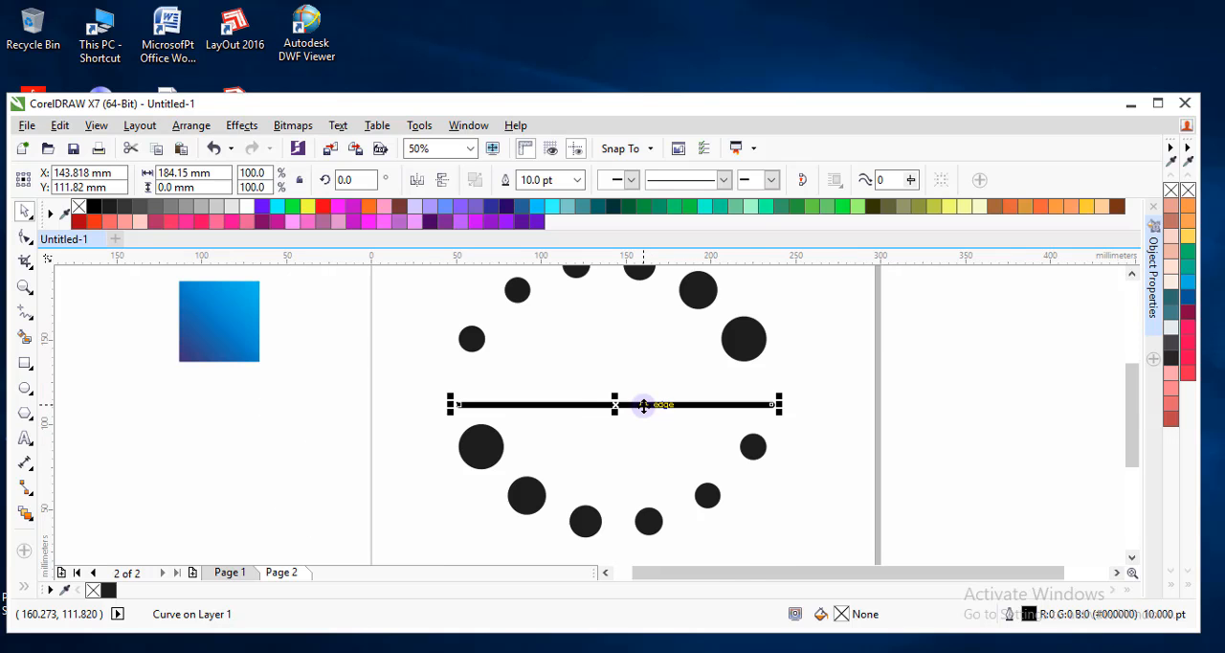
scroll(643, 404, up, 1)
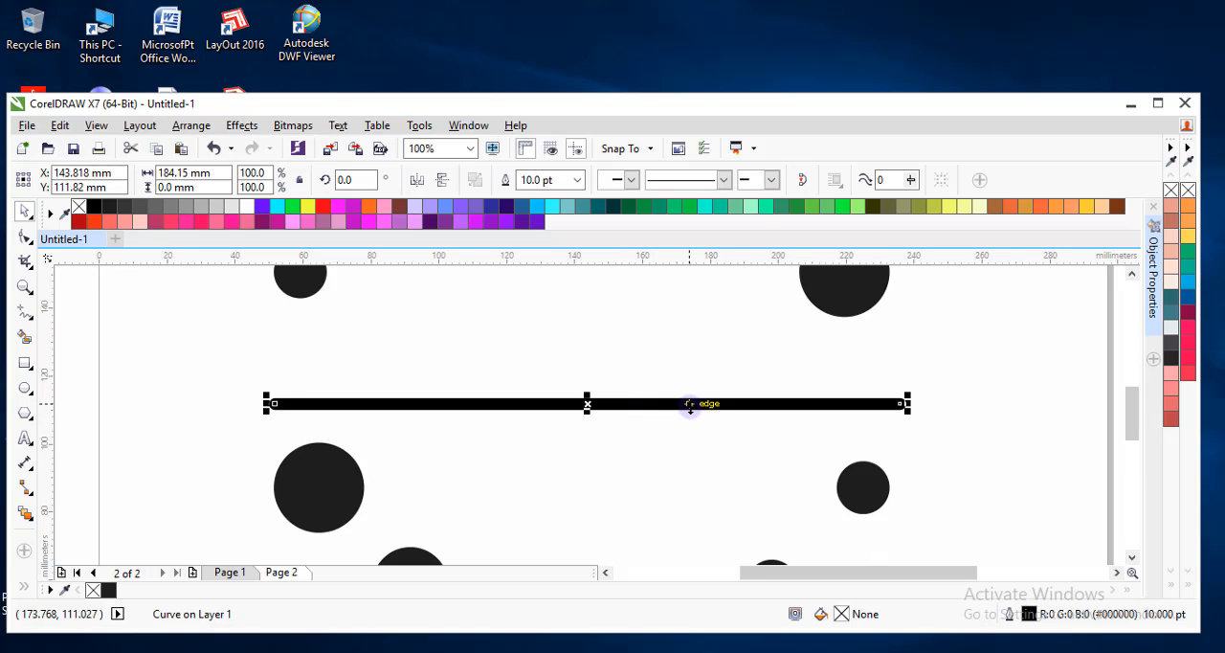
drag(684, 404, 686, 418)
Try placing a copy of the line up and to the left, repeating it once for three staggered lines.
drag(702, 414, 686, 383)
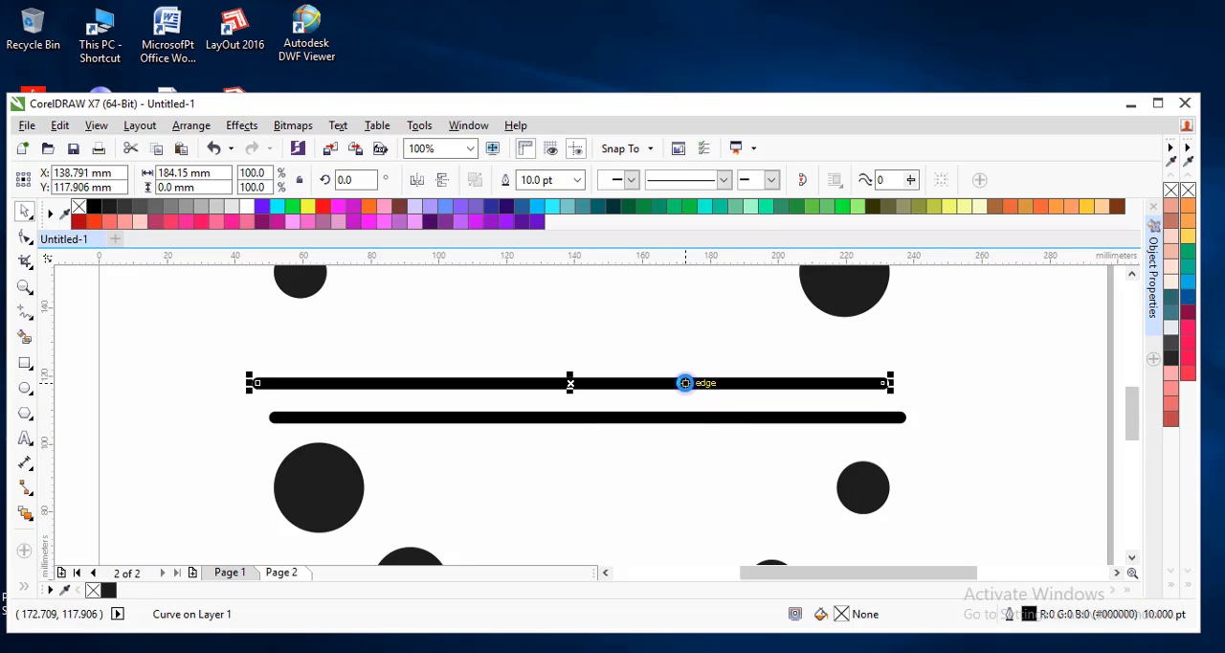
key(ctrl+r)
click(623, 437)
scroll(623, 438, down, 5)
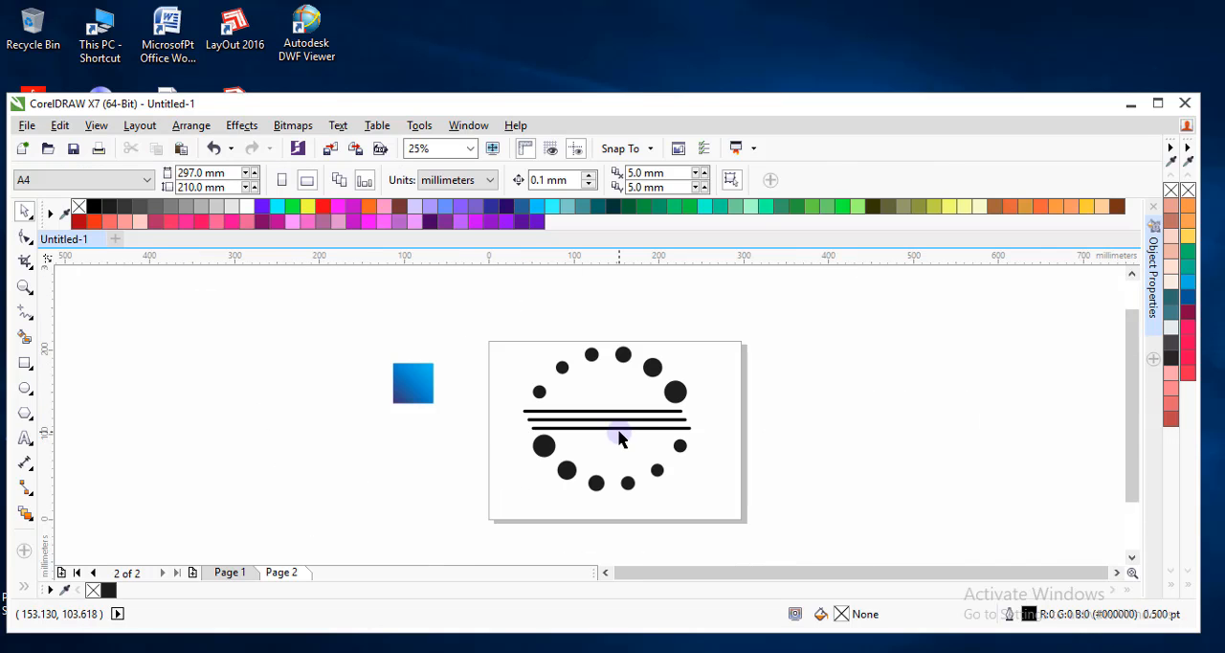
scroll(623, 438, down, 2)
scroll(627, 435, up, 4)
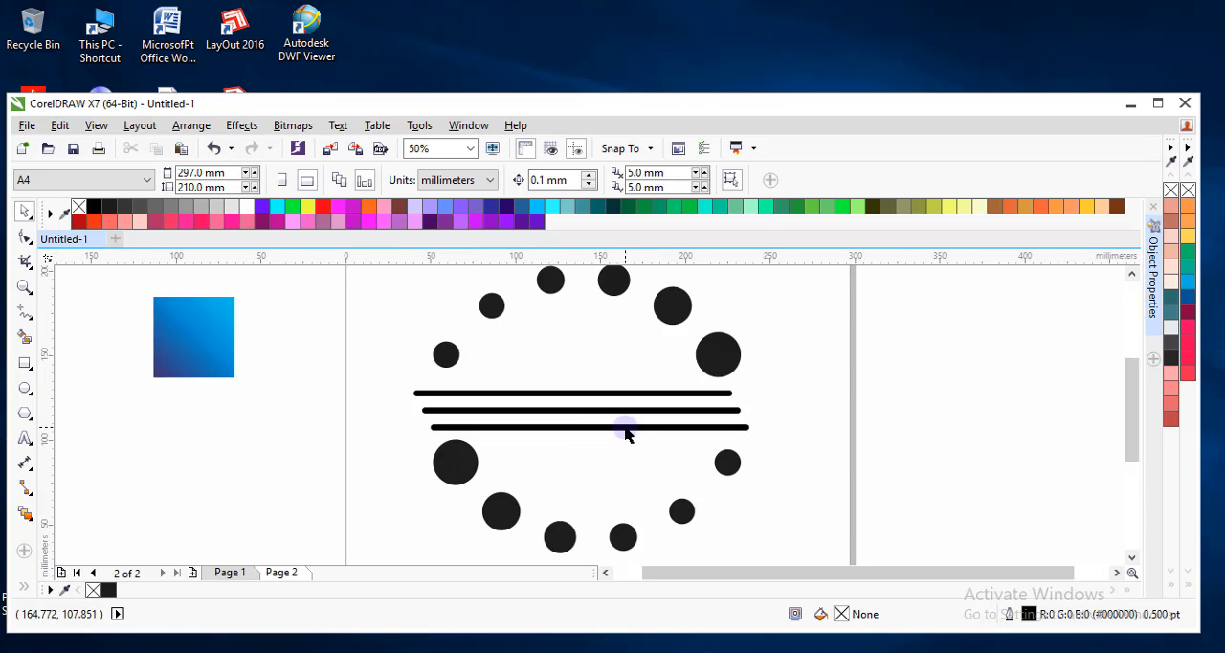
Try a differently offset copy of the lowest line, then undo the copies back to the single line.
click(625, 428)
scroll(625, 426, up, 3)
drag(612, 427, 633, 405)
scroll(591, 398, up, 1)
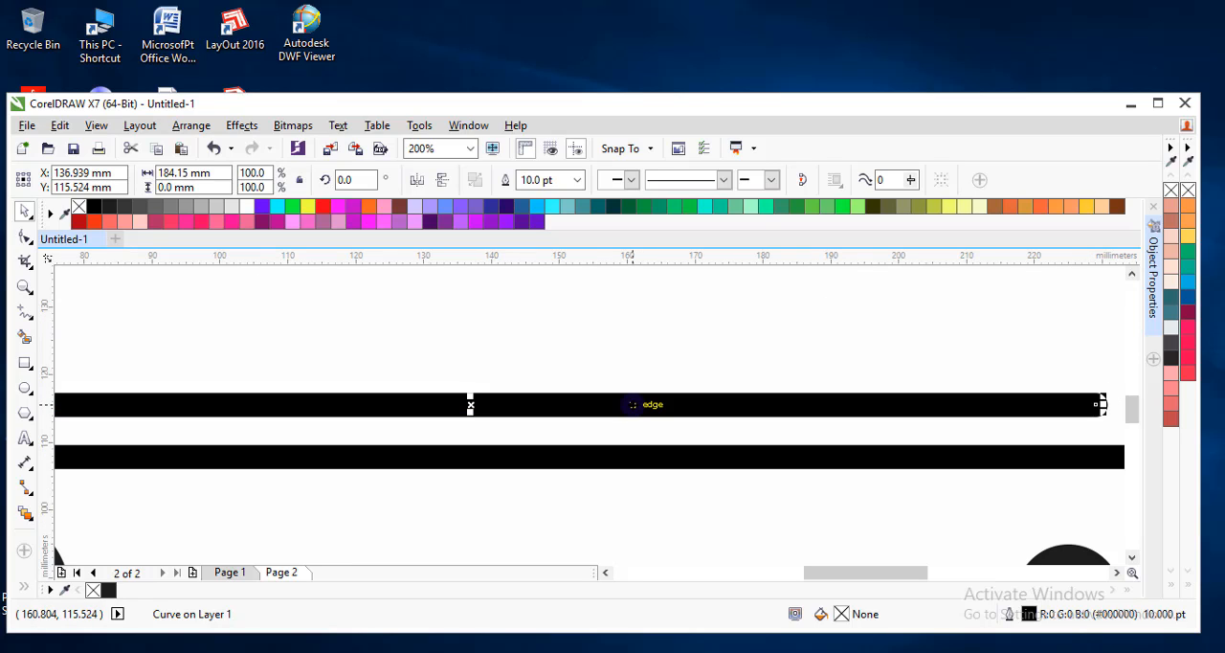
key(ctrl+r)
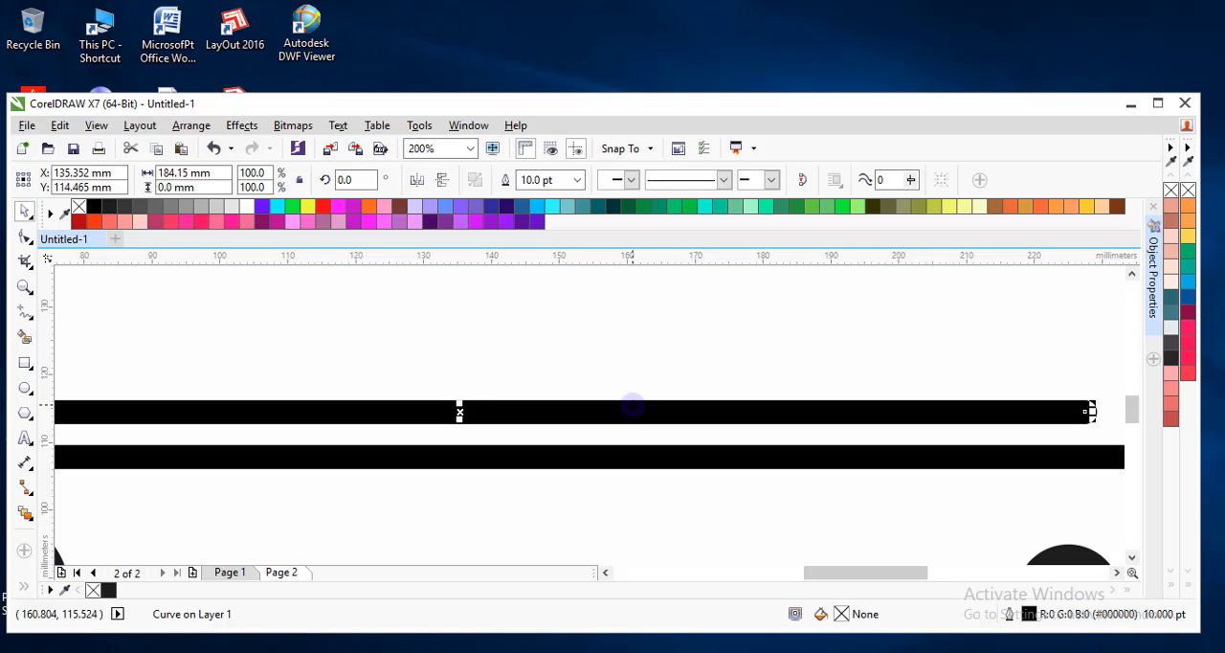
key(ctrl+z)
key(ctrl+z)
key(ctrl+z)
Copy the line about 11.6 mm left and 7.8 mm up, repeat the copy for three staggered lines, and deselect.
scroll(631, 410, down, 2)
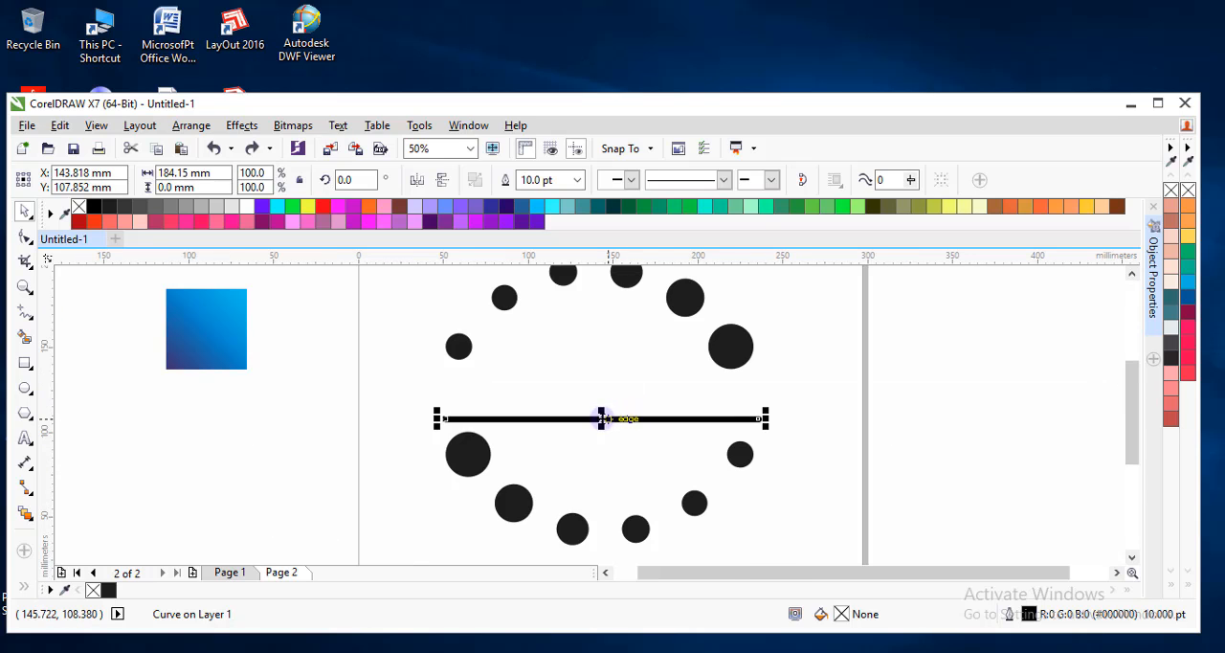
scroll(603, 419, up, 2)
scroll(670, 433, down, 2)
drag(656, 426, 657, 414)
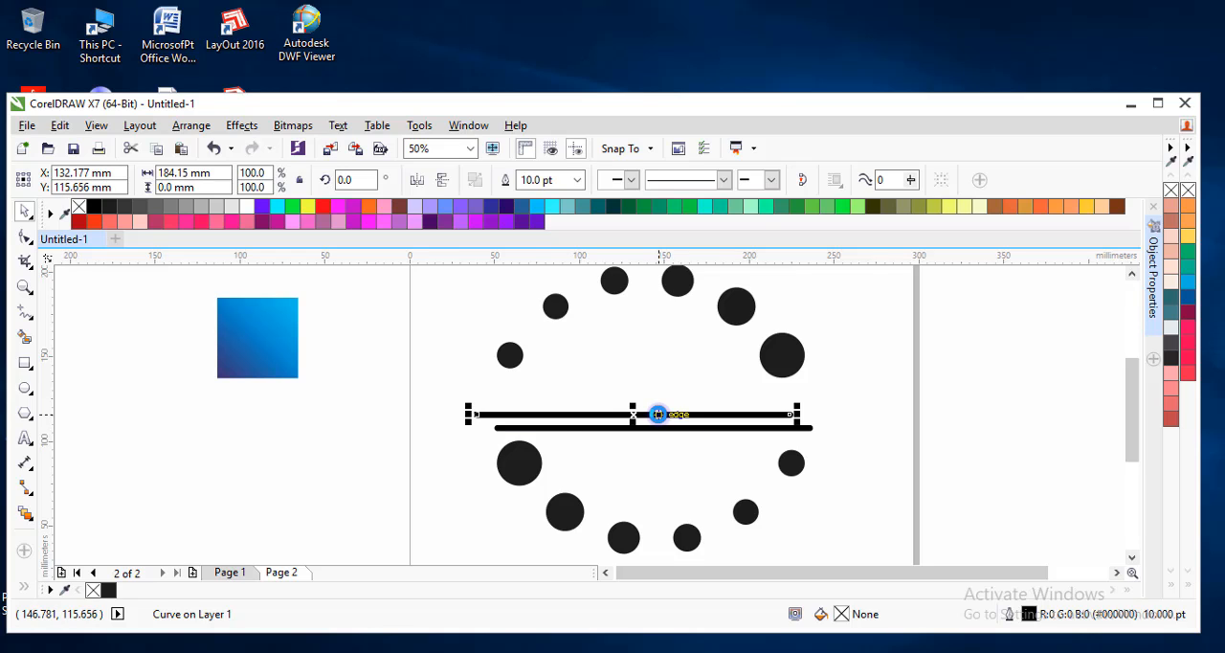
key(ctrl+r)
click(434, 380)
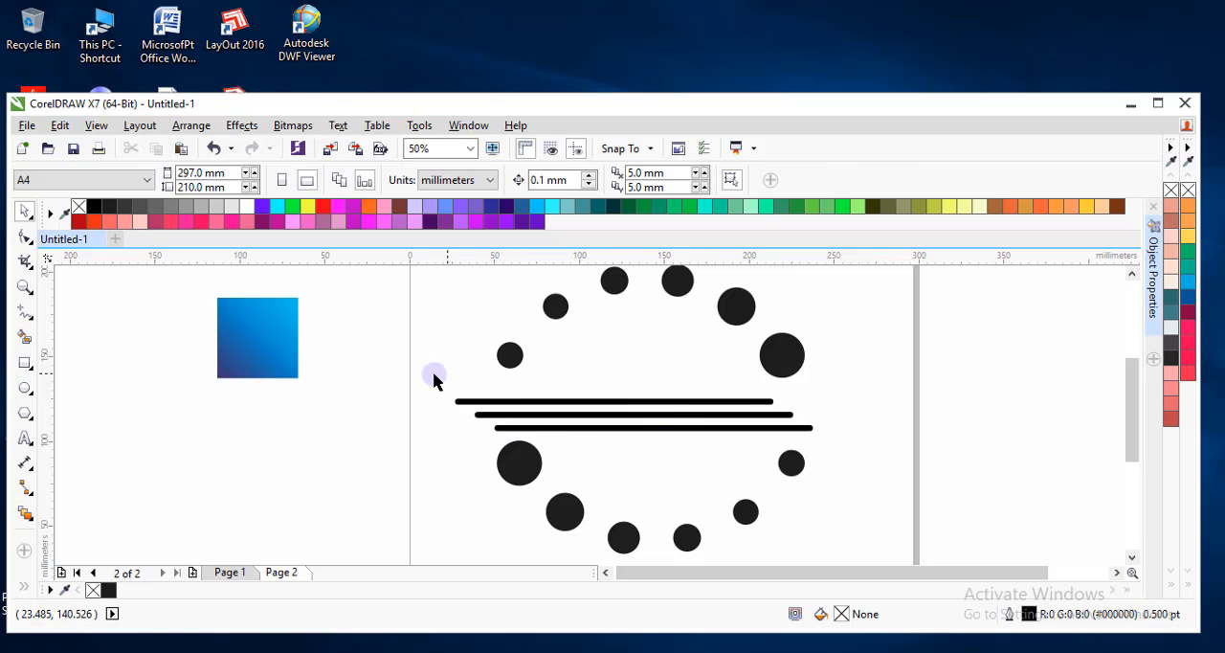
Convert the outlines of the three staggered lines to objects and group the lines.
drag(433, 380, 841, 464)
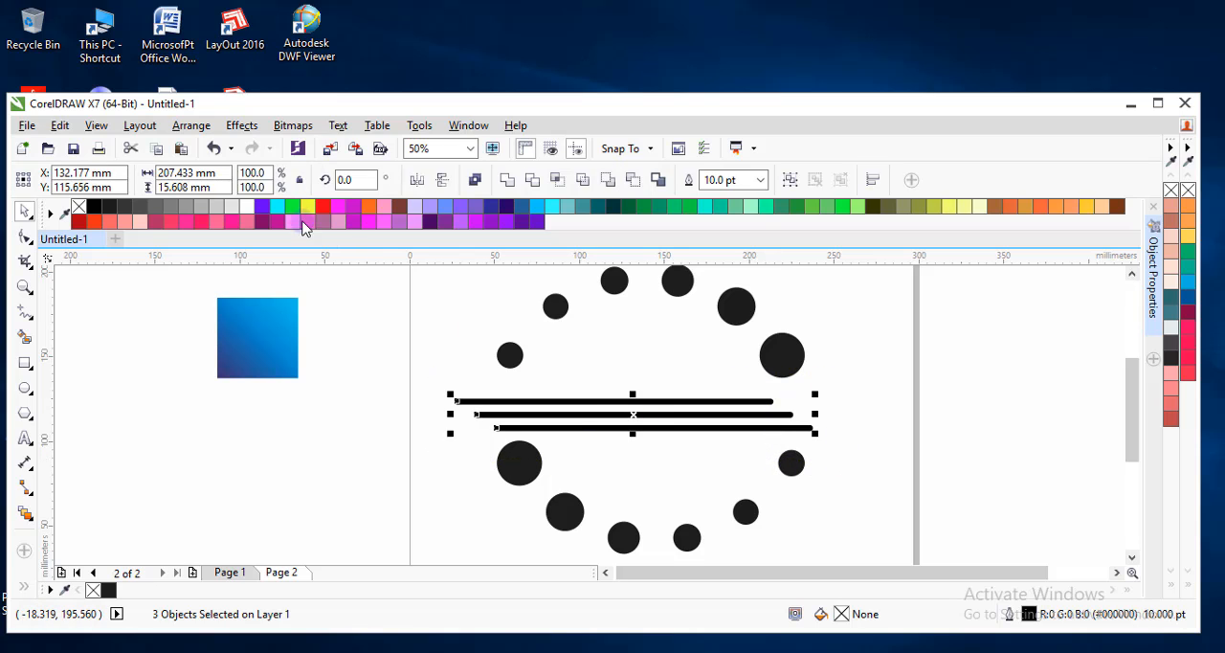
click(191, 125)
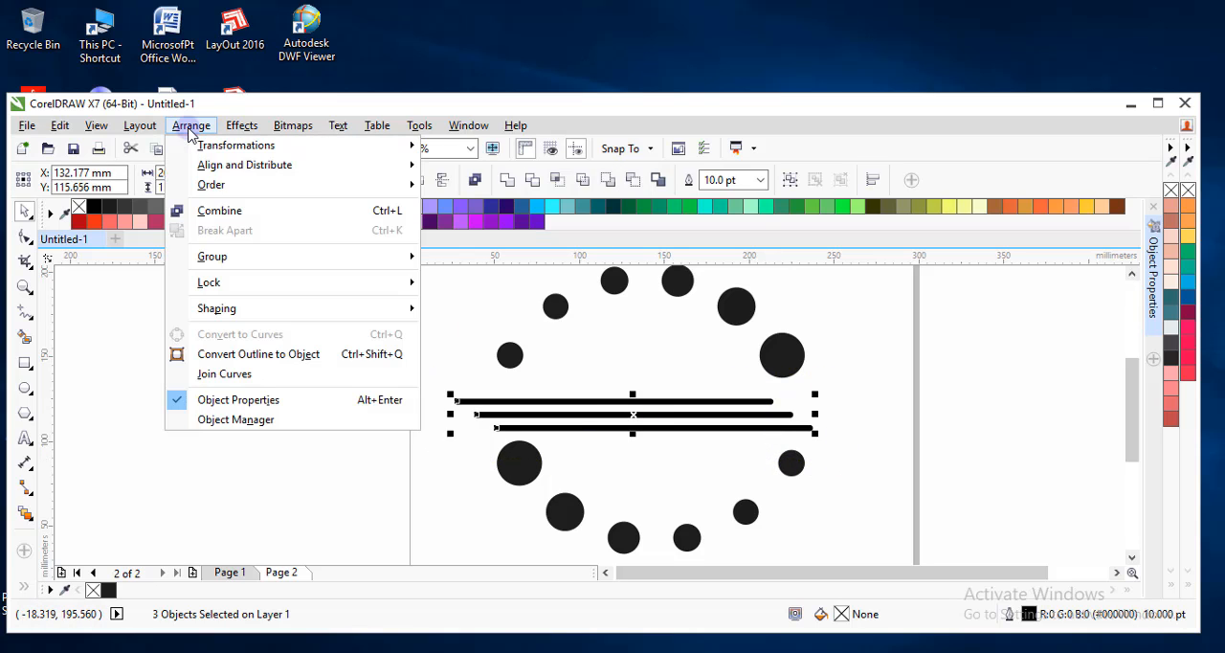
click(279, 354)
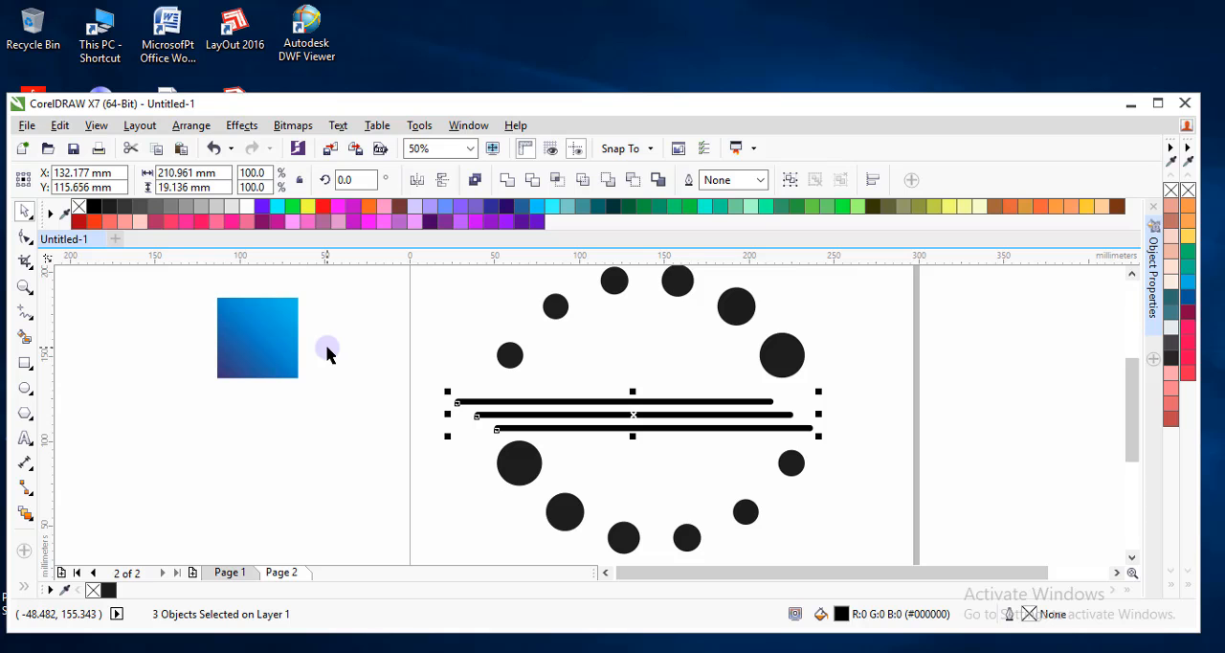
key(ctrl+g)
Centre the group of lines horizontally on the lower circle group and deselect both.
shift+click(524, 463)
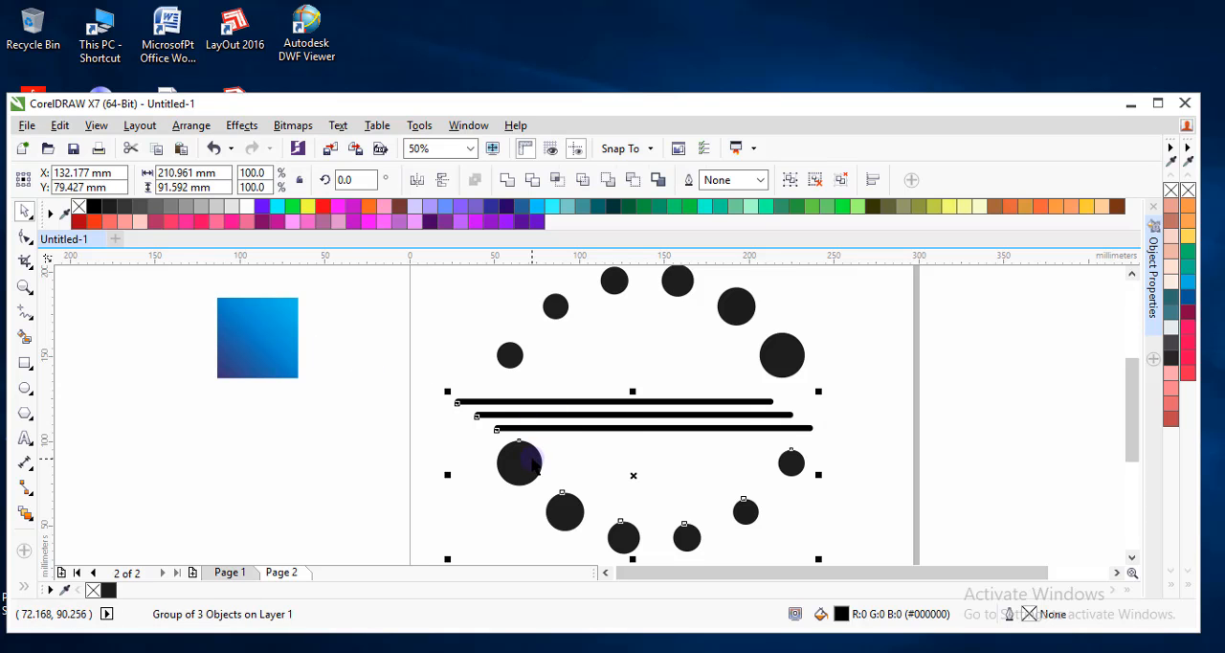
click(430, 385)
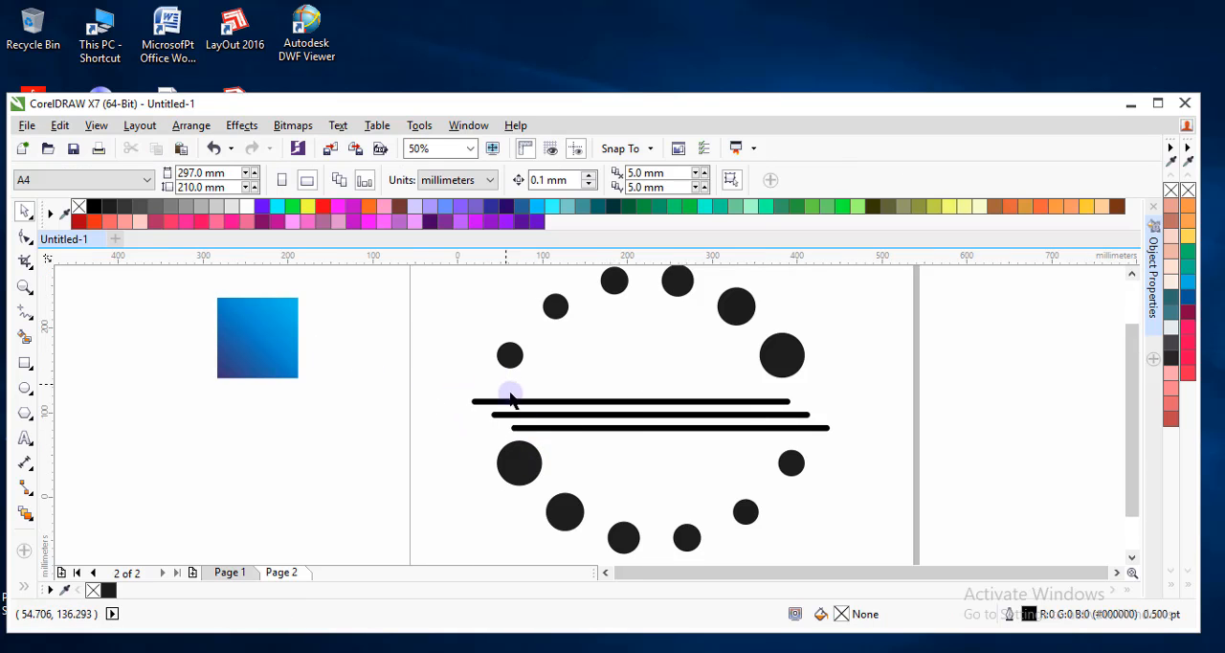
scroll(511, 396, down, 1)
scroll(534, 433, up, 2)
Move the lower circle group slightly down, away from the three lines, and deselect it.
click(454, 405)
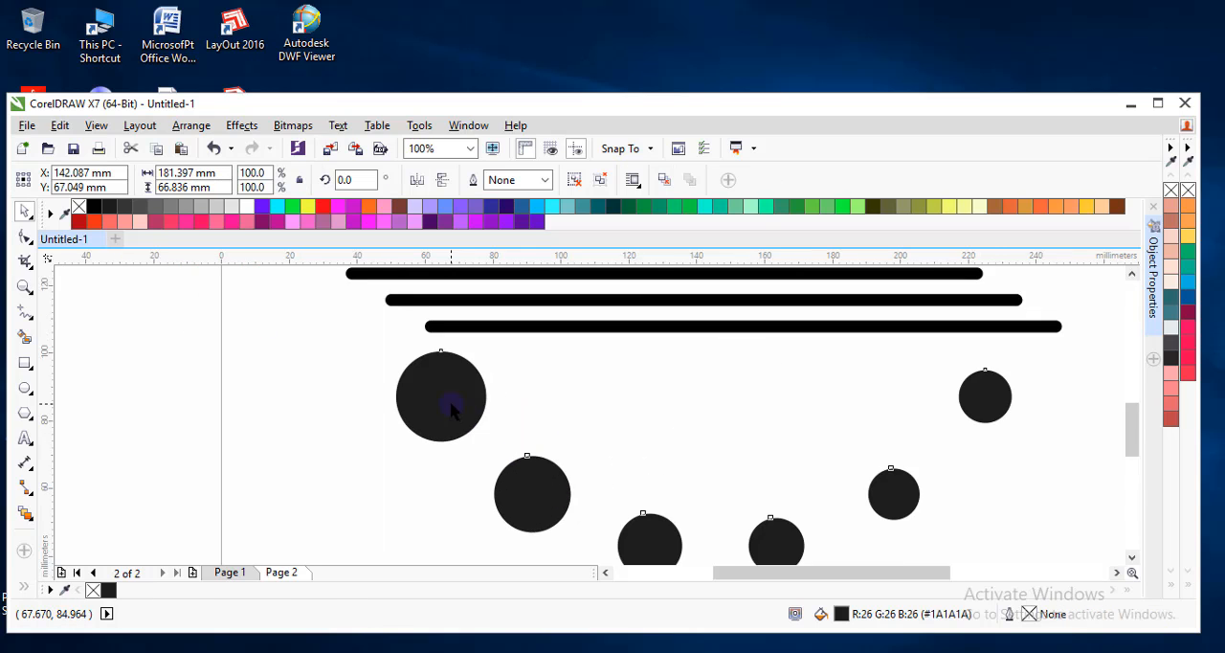
scroll(450, 404, down, 2)
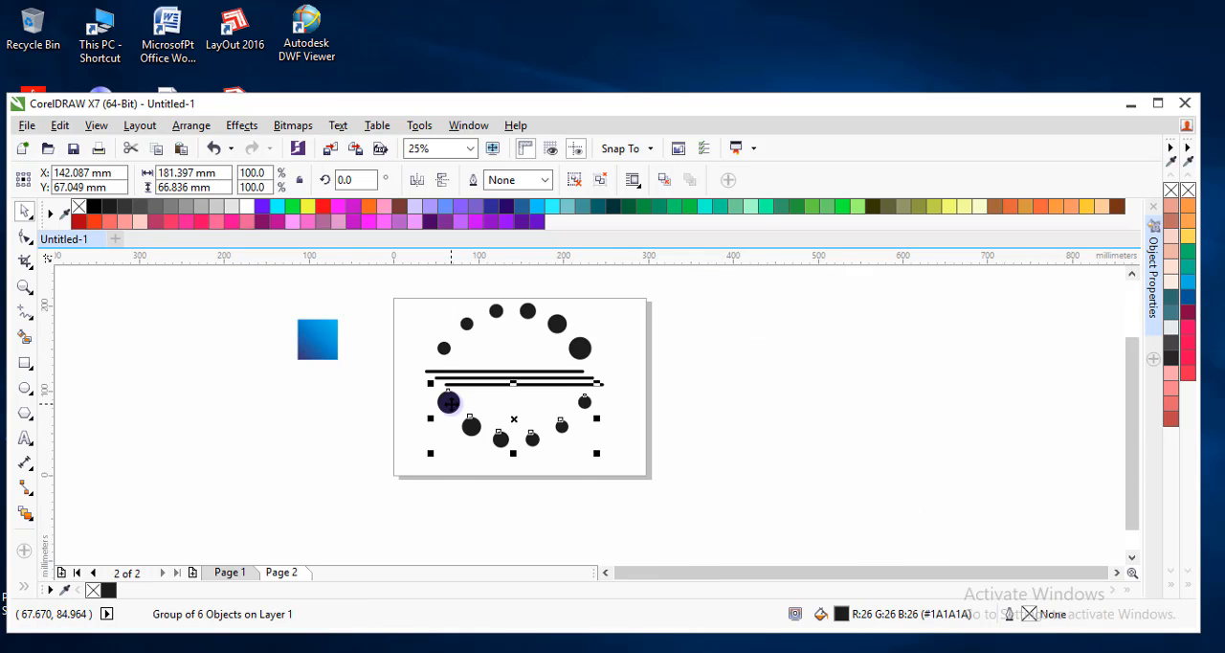
scroll(450, 404, up, 1)
drag(450, 416, 446, 427)
click(405, 453)
scroll(445, 439, down, 1)
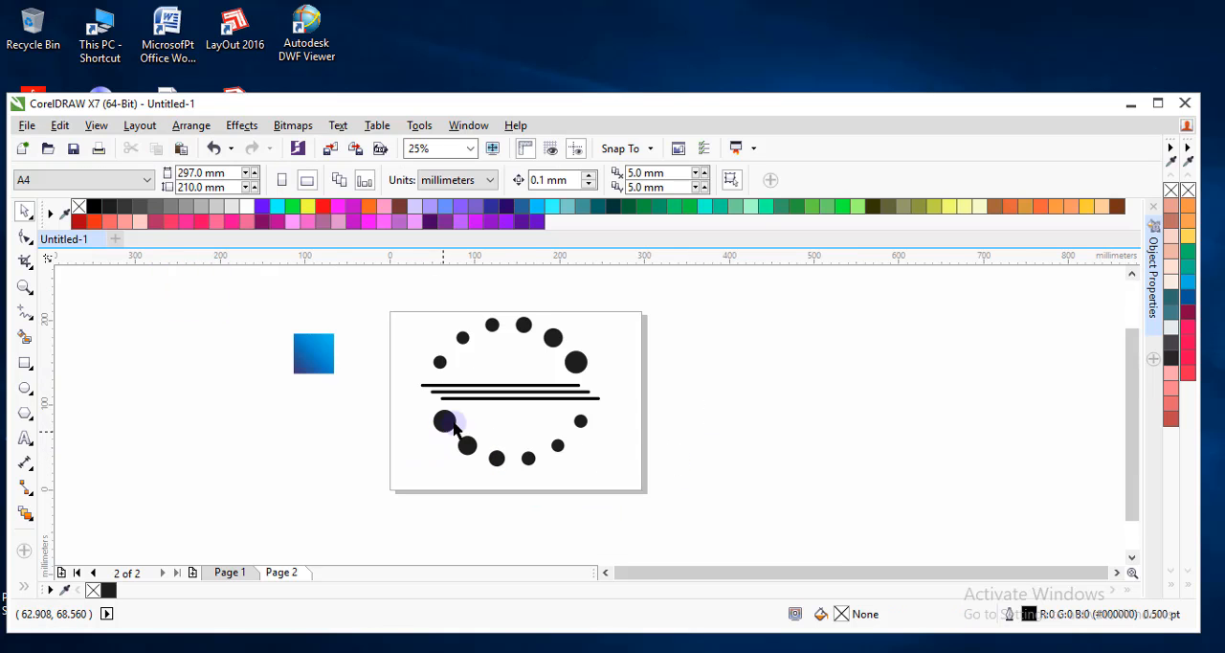
Move the upper circle group slightly up, away from the three lines, and deselect it.
scroll(527, 347, up, 1)
click(644, 381)
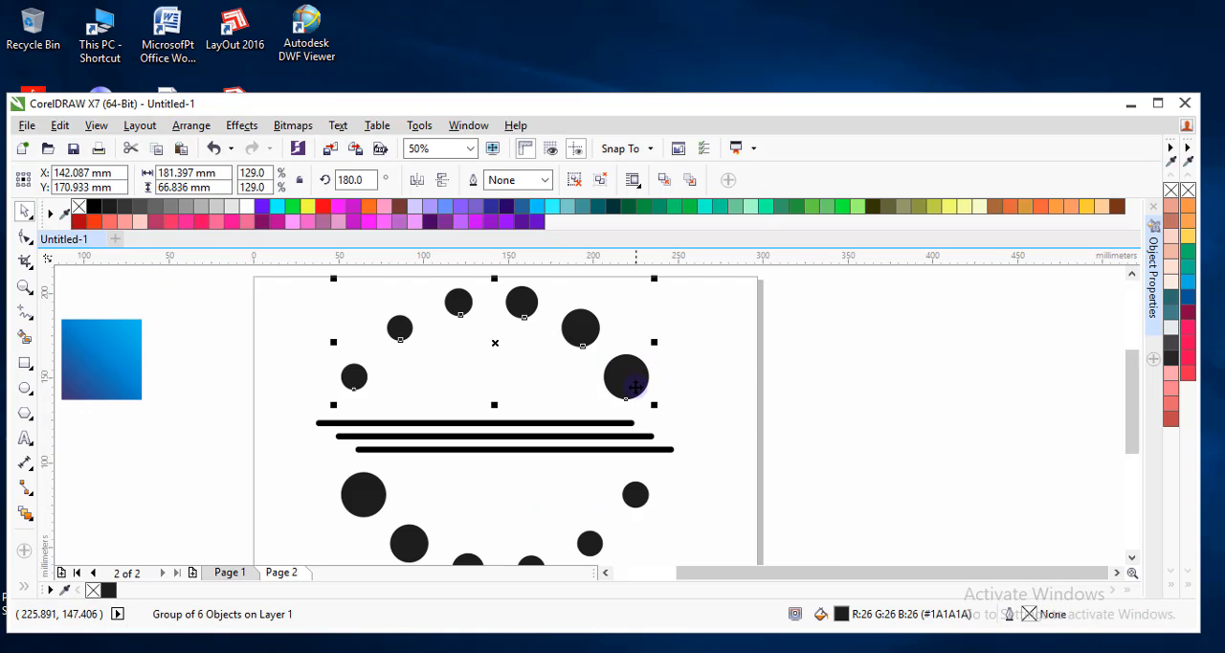
scroll(633, 387, up, 1)
click(656, 396)
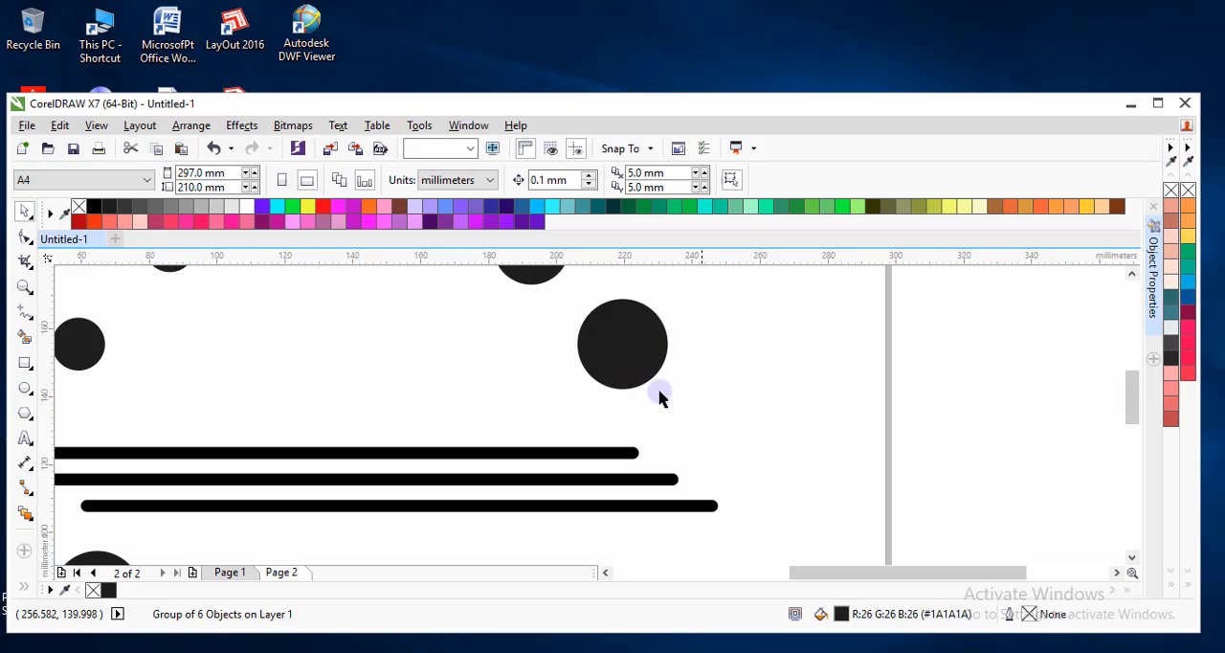
scroll(609, 386, down, 2)
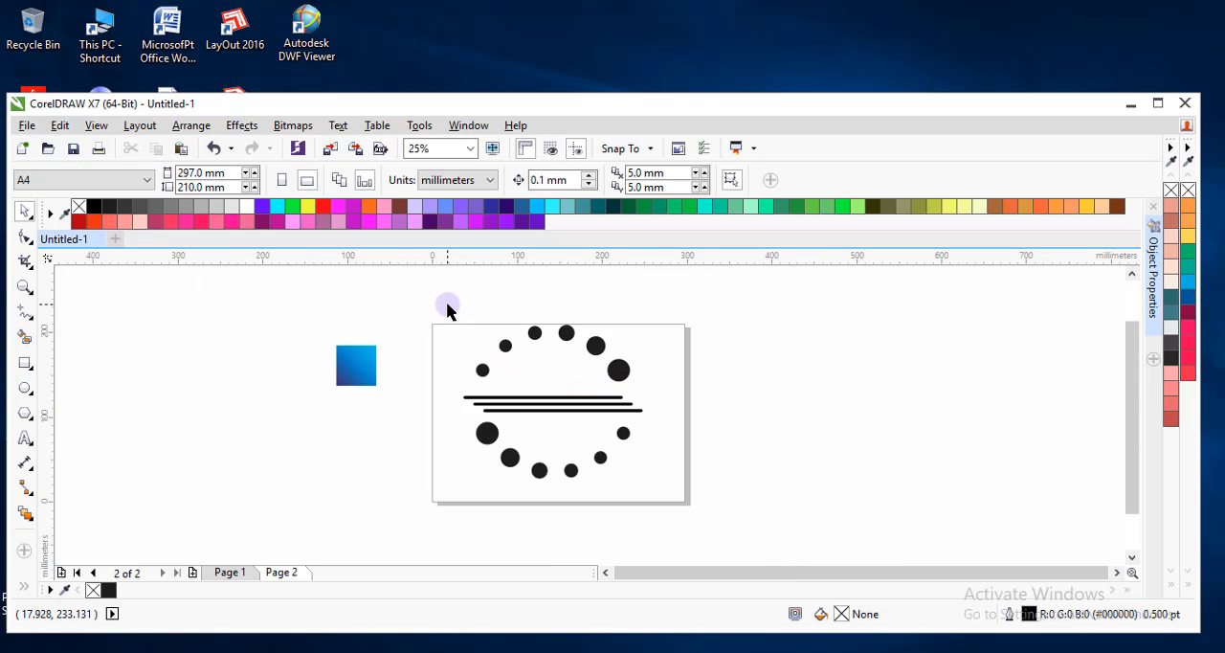
Scale both circle groups and the lines down together to about 127 mm wide and 109 mm high, and deselect them.
scroll(448, 312, up, 1)
scroll(450, 316, down, 1)
mouse_move(443, 297)
mouse_down()
mouse_move(648, 487)
mouse_move(661, 517)
mouse_move(569, 408)
mouse_up()
scroll(577, 429, up, 1)
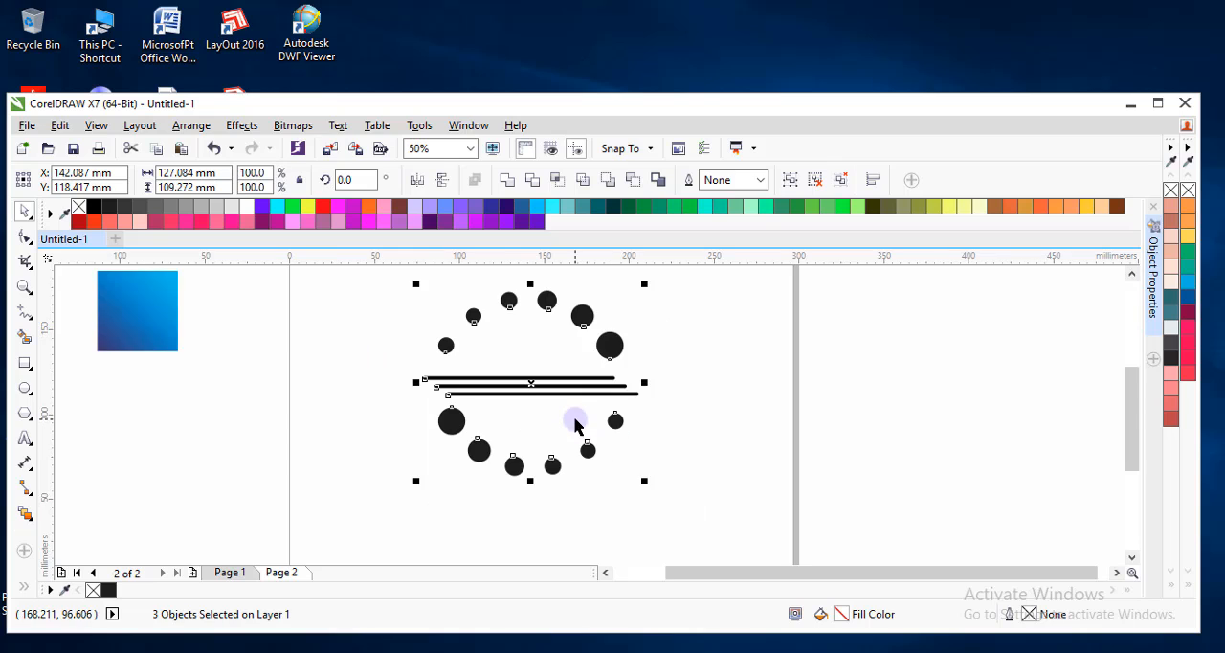
click(704, 419)
Shift the scaled lower circle group a little further down from the lines.
scroll(566, 415, down, 1)
scroll(570, 412, up, 1)
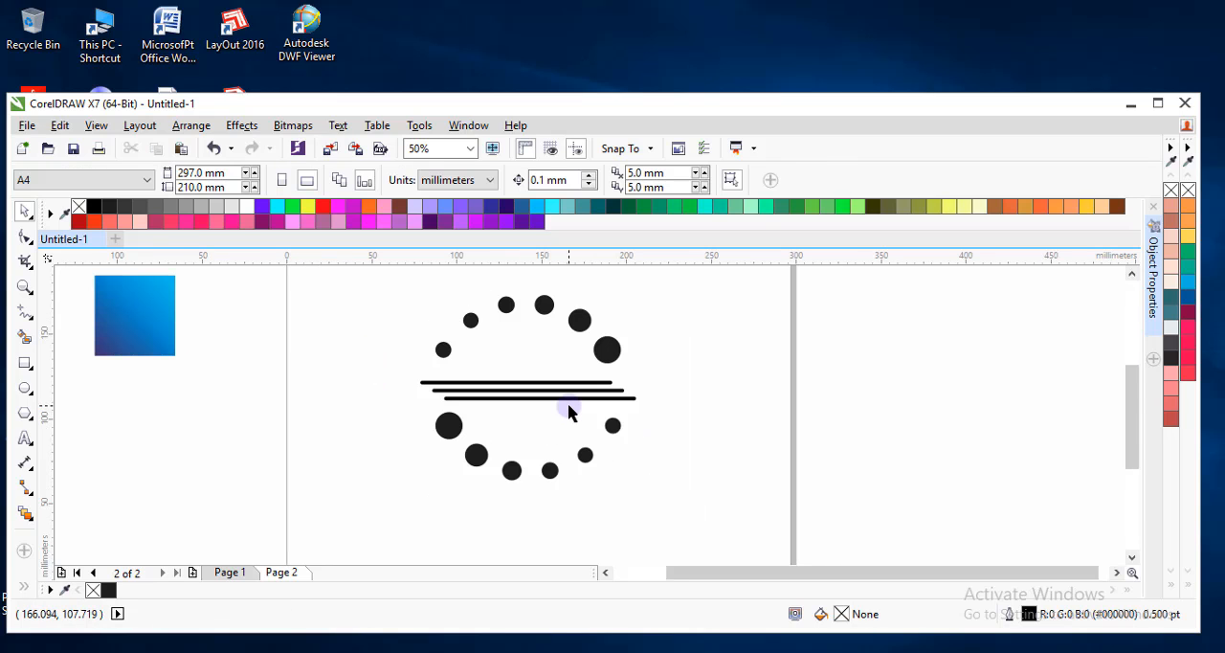
scroll(567, 409, down, 1)
scroll(557, 442, up, 1)
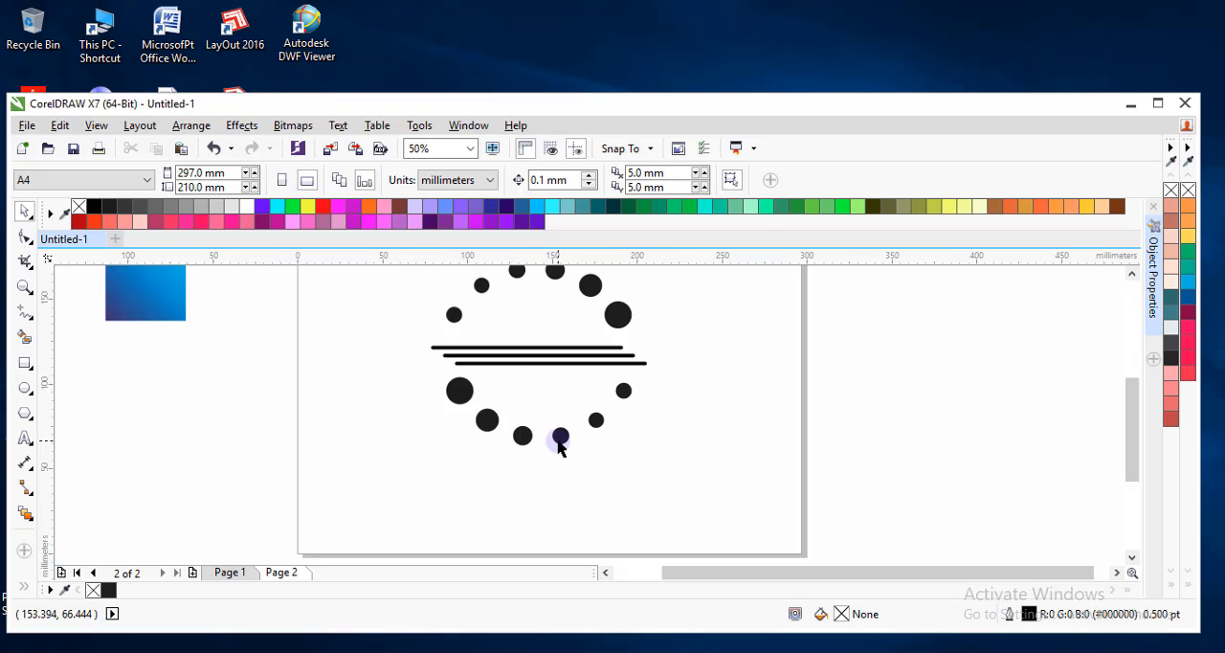
scroll(560, 443, up, 1)
click(486, 430)
mouse_move(486, 430)
mouse_down()
mouse_move(500, 457)
mouse_move(488, 439)
mouse_up()
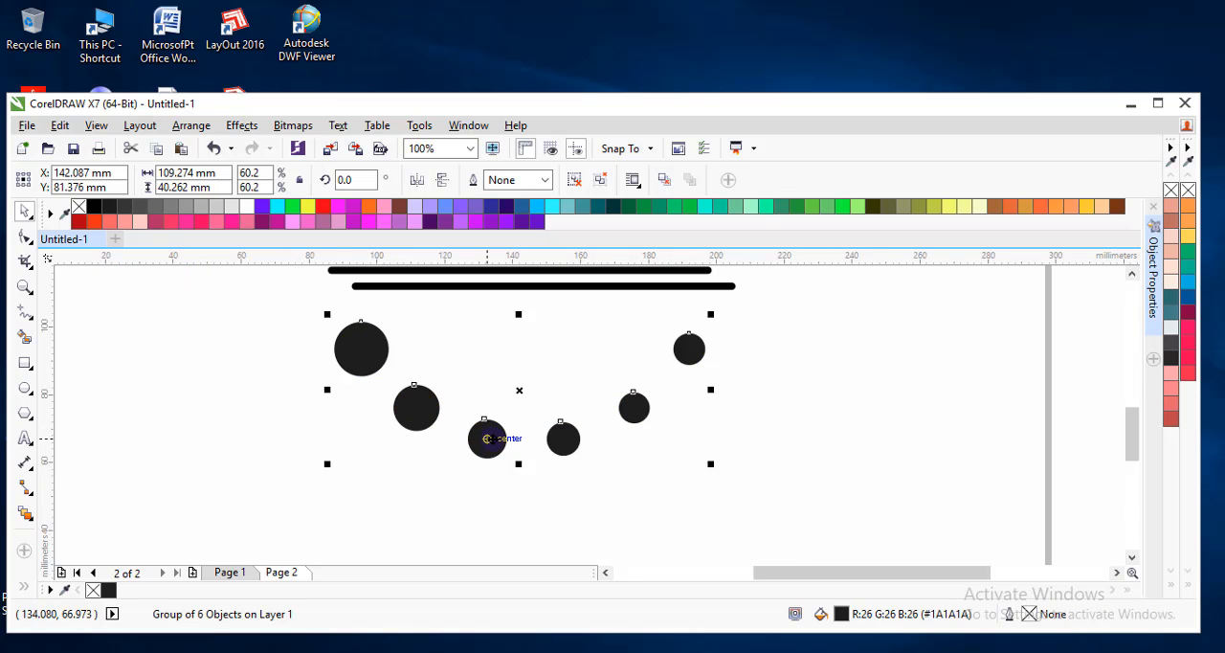
scroll(490, 426, down, 2)
scroll(491, 355, up, 1)
scroll(659, 413, up, 1)
click(660, 418)
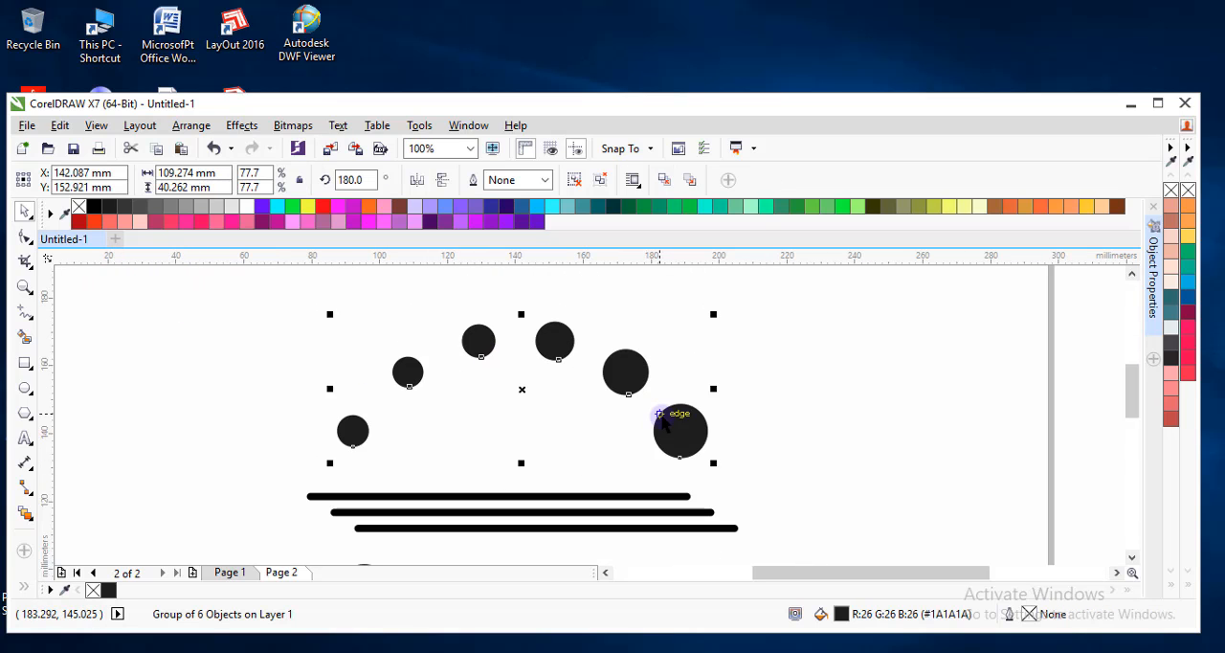
scroll(545, 407, down, 1)
click(380, 402)
Weld both circle groups and the group of lines into one object and deselect it.
scroll(434, 398, down, 1)
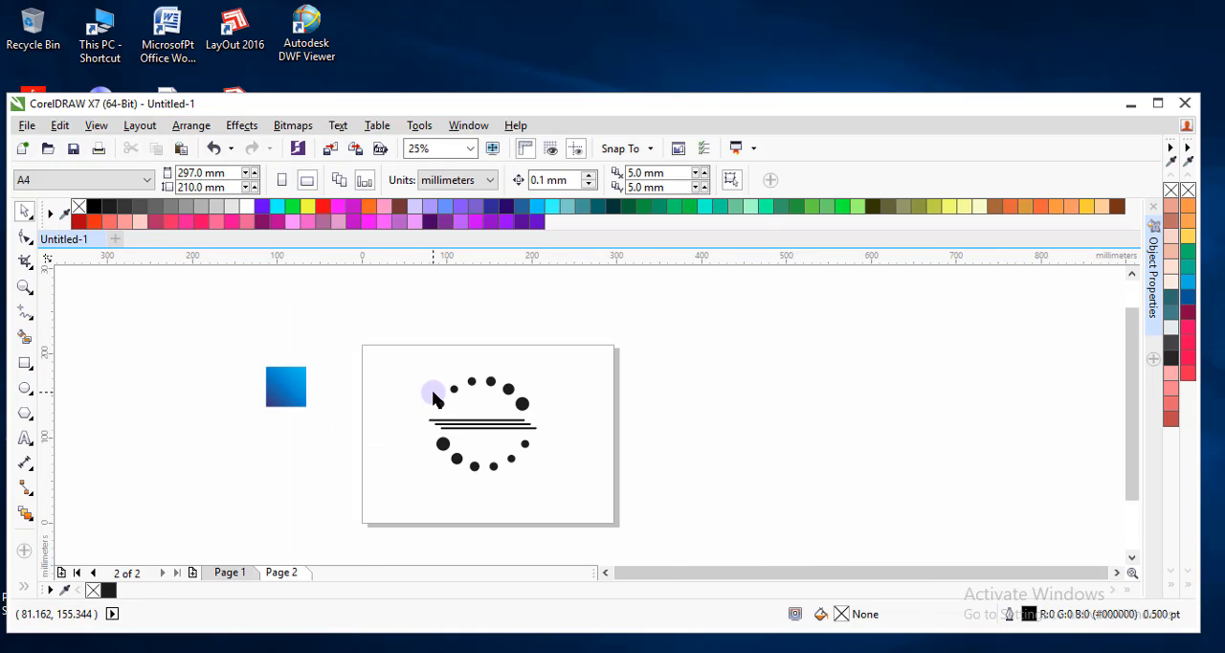
drag(382, 364, 567, 499)
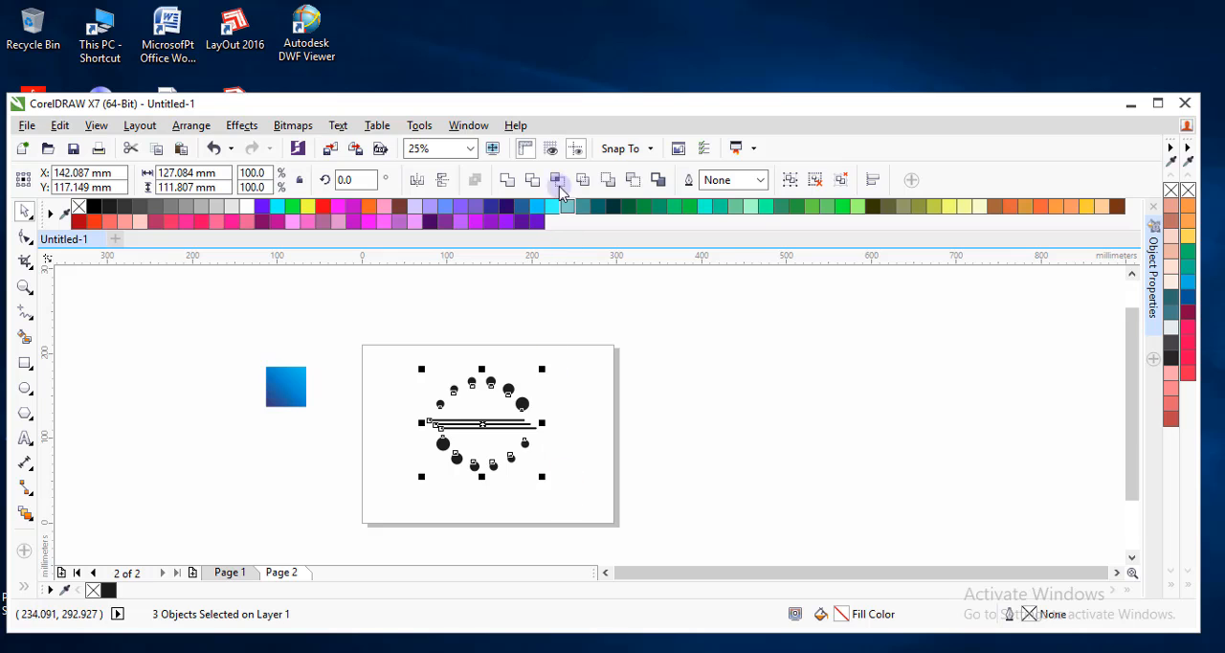
click(507, 180)
click(534, 443)
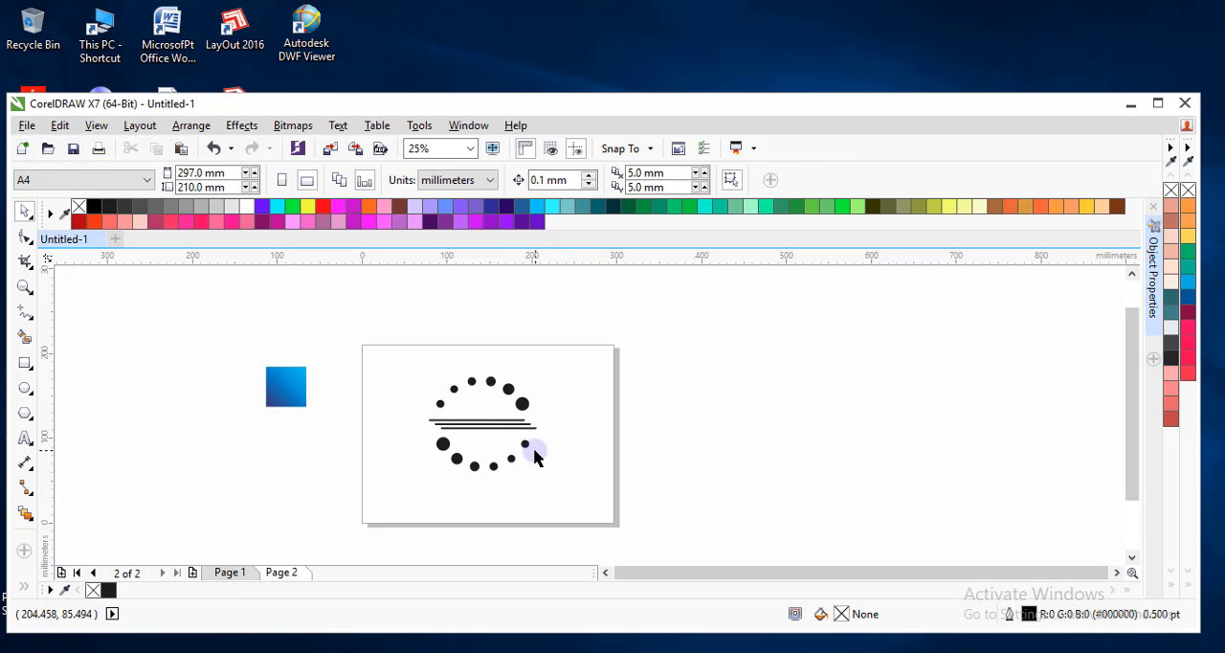
Scale the welded artwork down to about 87 mm wide and 76 mm high, and move it slightly up.
click(538, 469)
drag(541, 477, 502, 464)
scroll(501, 463, up, 2)
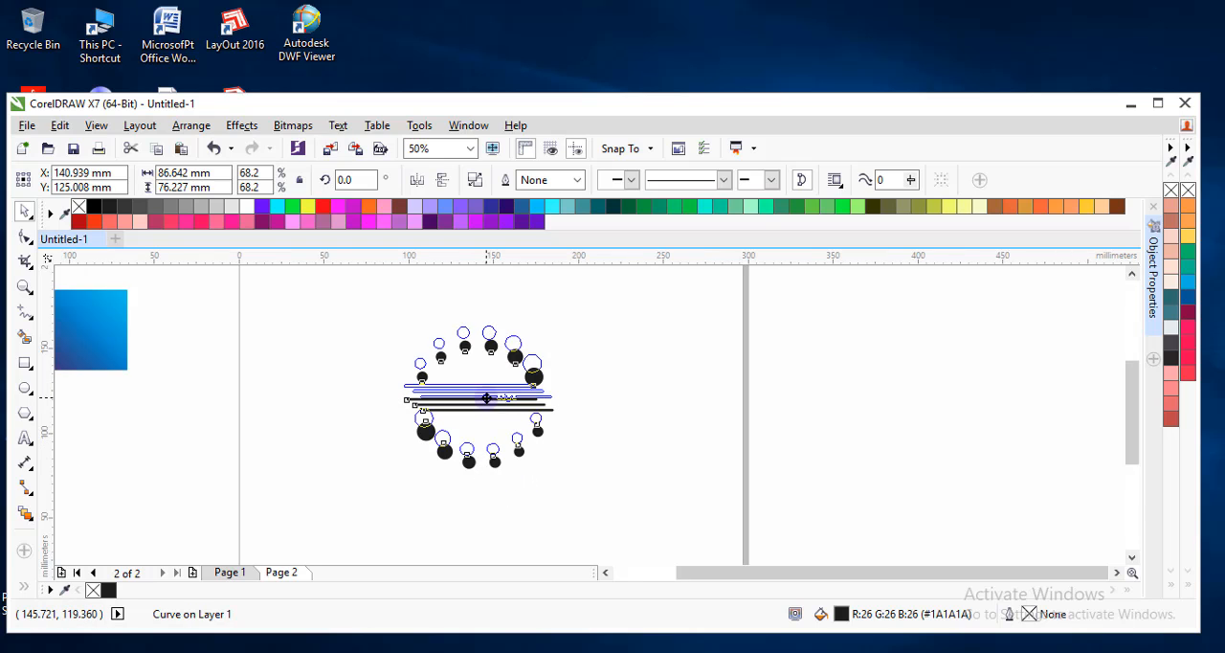
click(651, 432)
Maximize the window and apply a linear fountain fill diagonally across the welded artwork, from its lower-left circle to beyond the upper-right one.
click(523, 392)
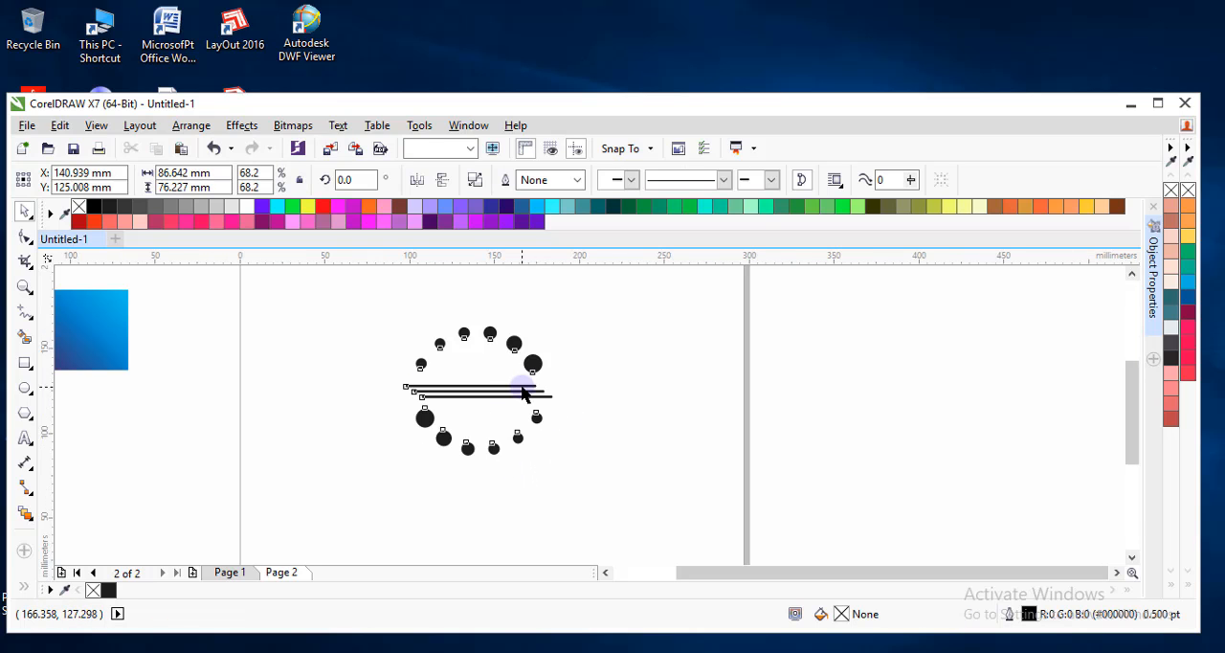
scroll(522, 392, down, 2)
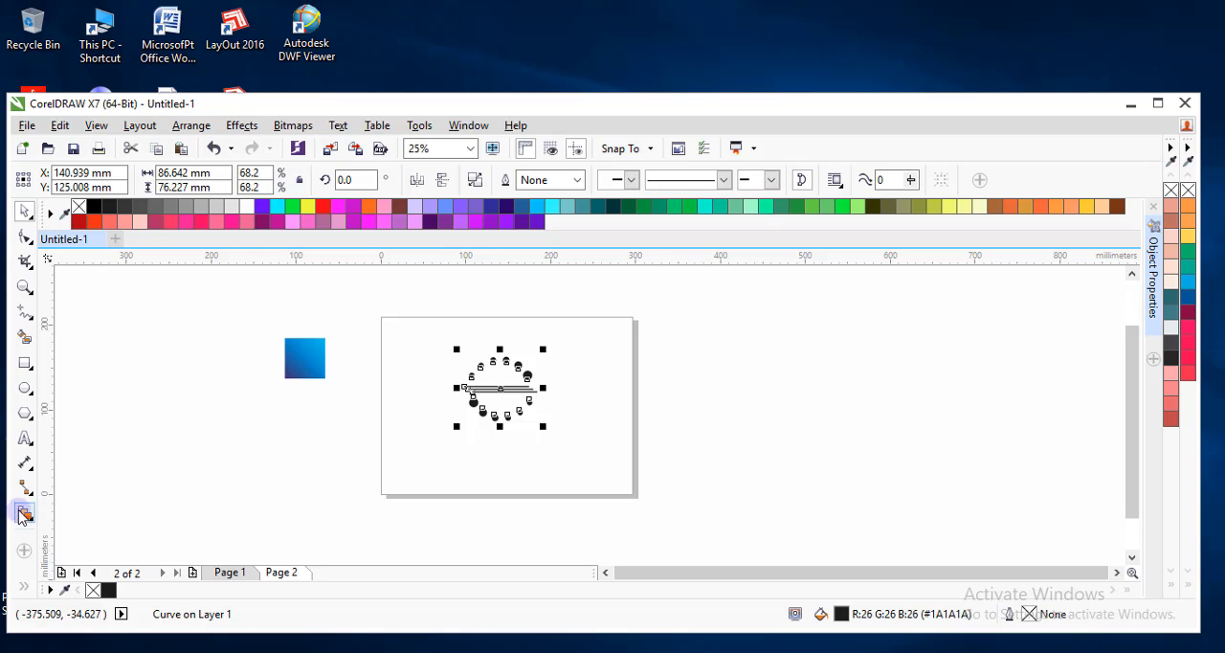
click(1156, 104)
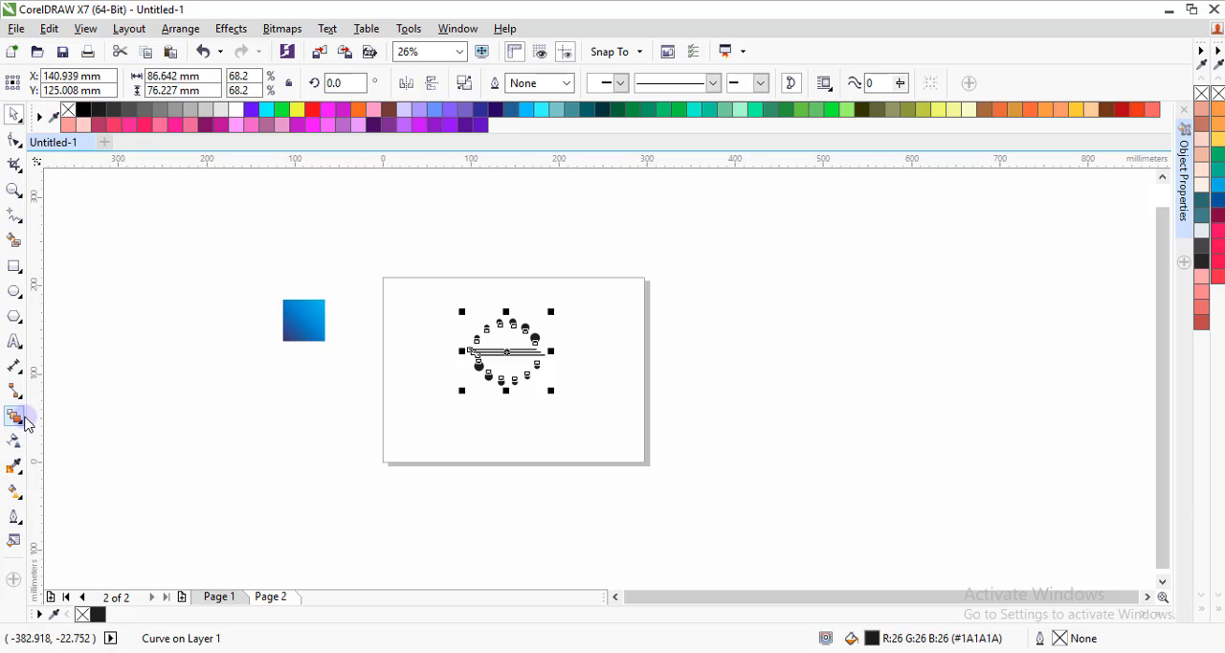
click(21, 493)
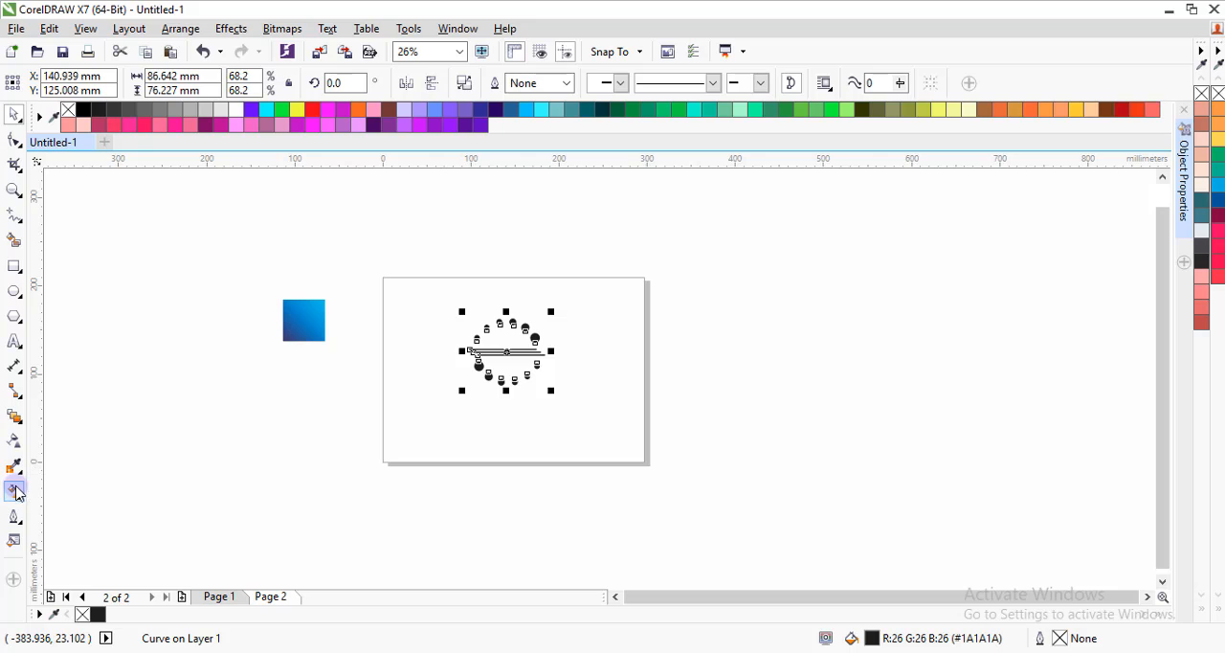
click(463, 400)
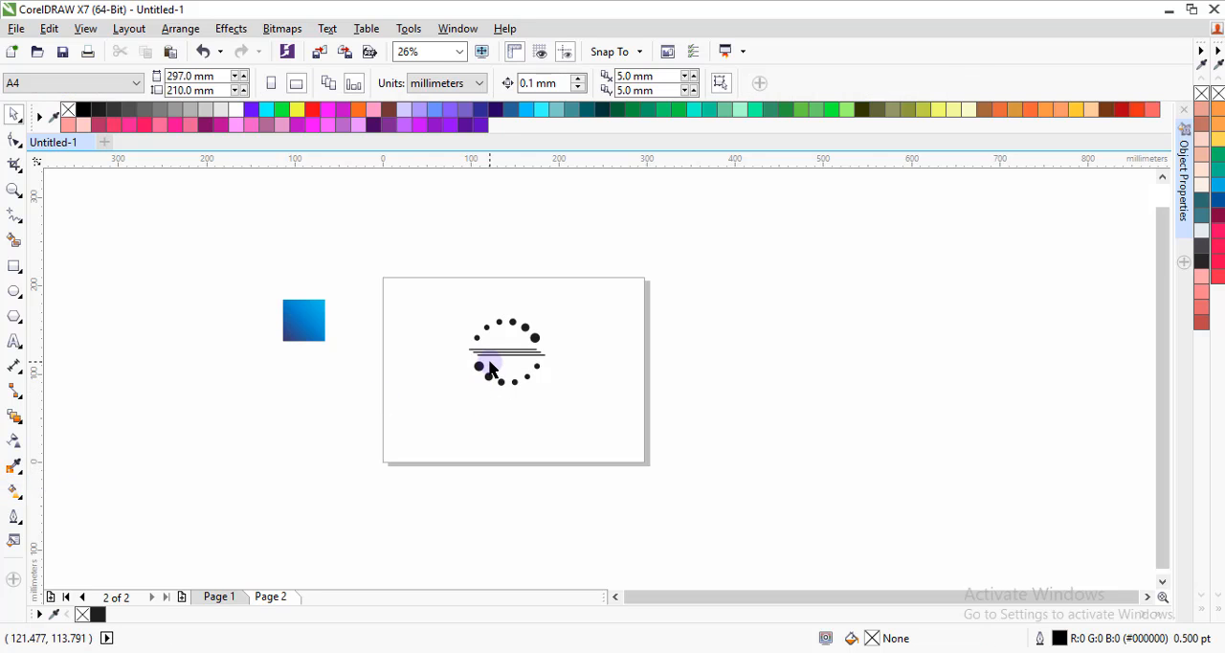
click(483, 374)
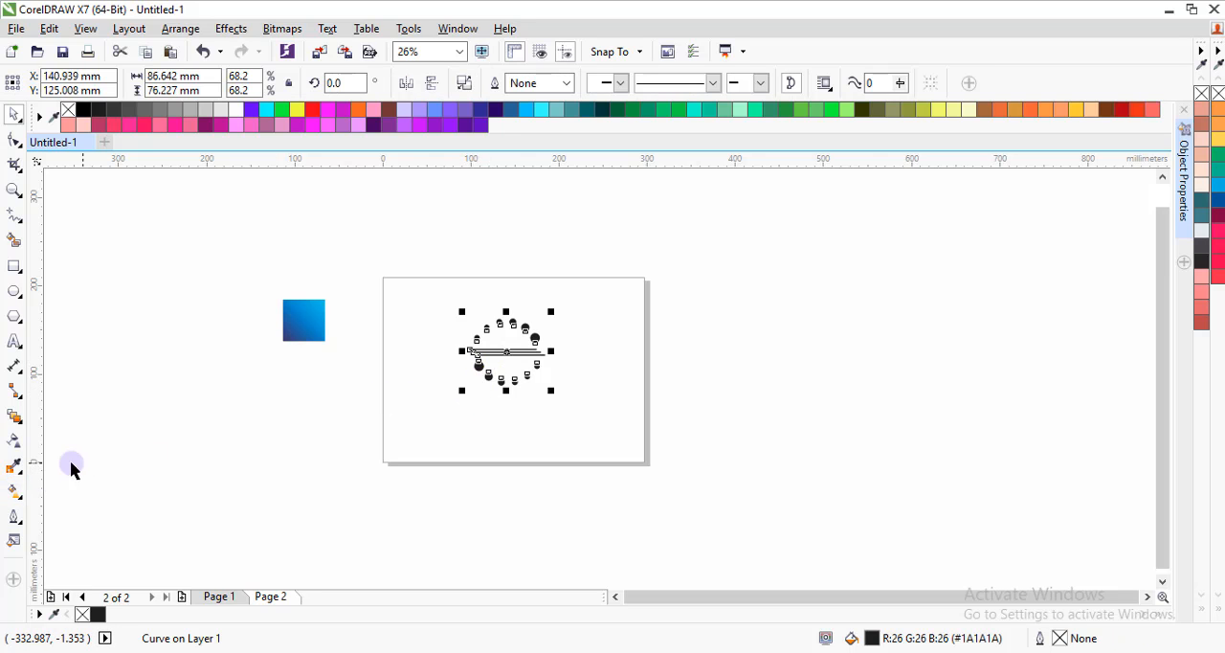
click(15, 491)
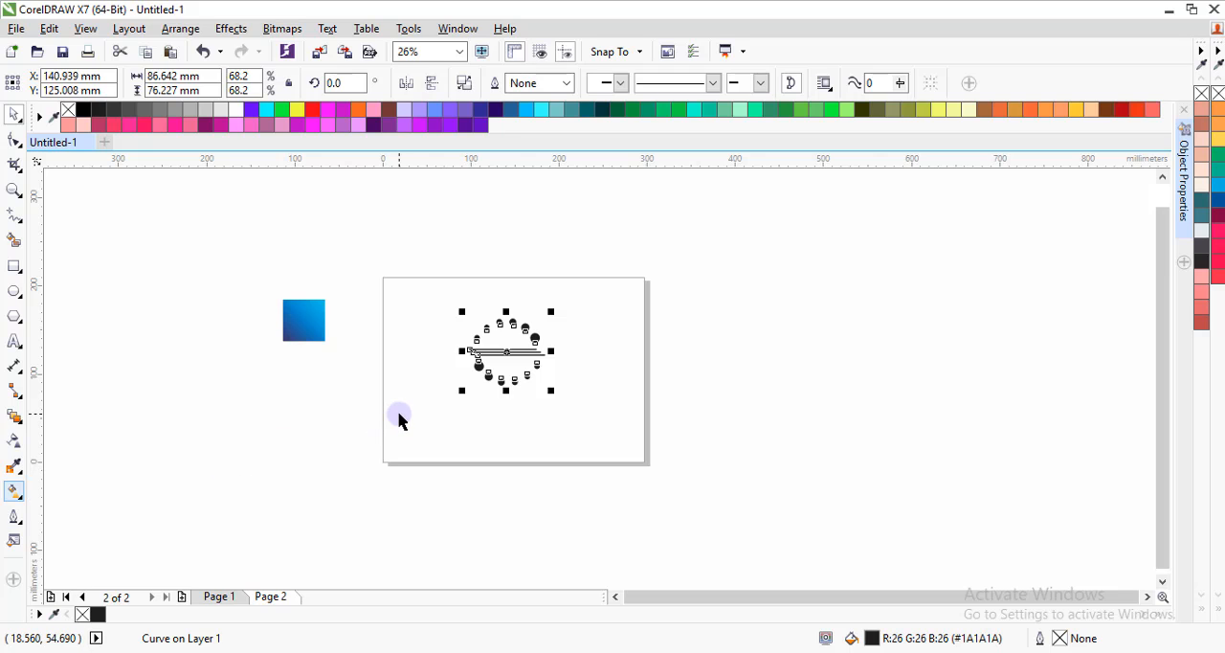
drag(470, 375, 558, 328)
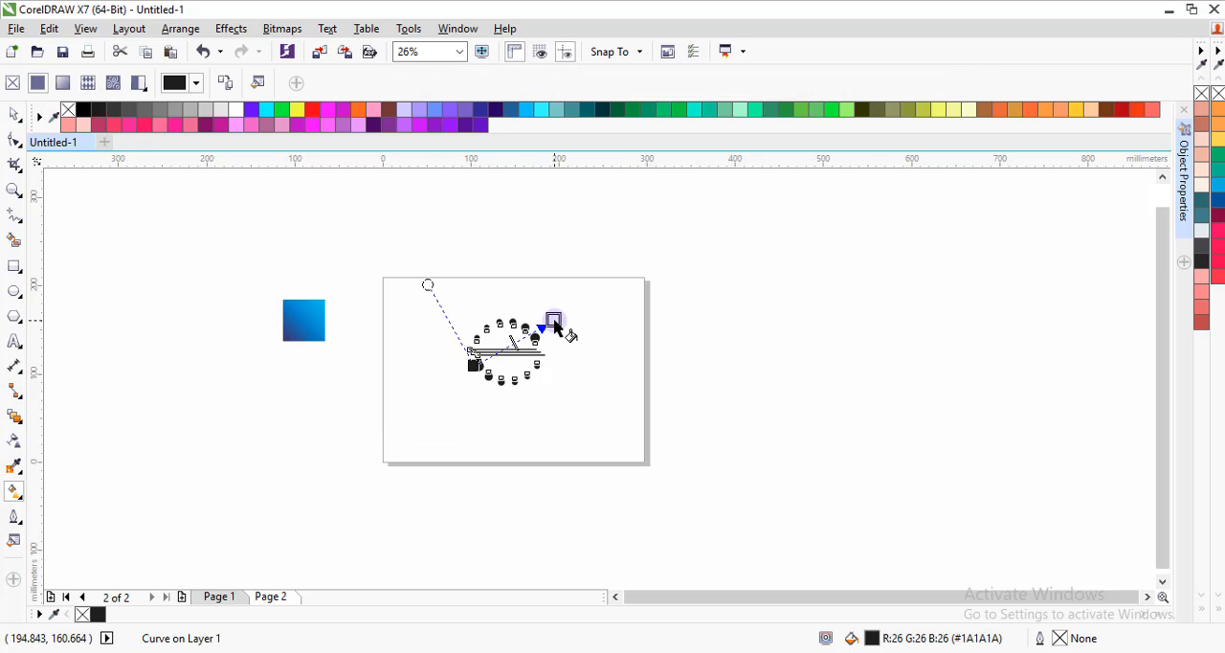
Set the gradient's upper-right end colour to the light blue (C70 M0 Y2 K0) sampled from the blue square's upper-right corner.
click(554, 319)
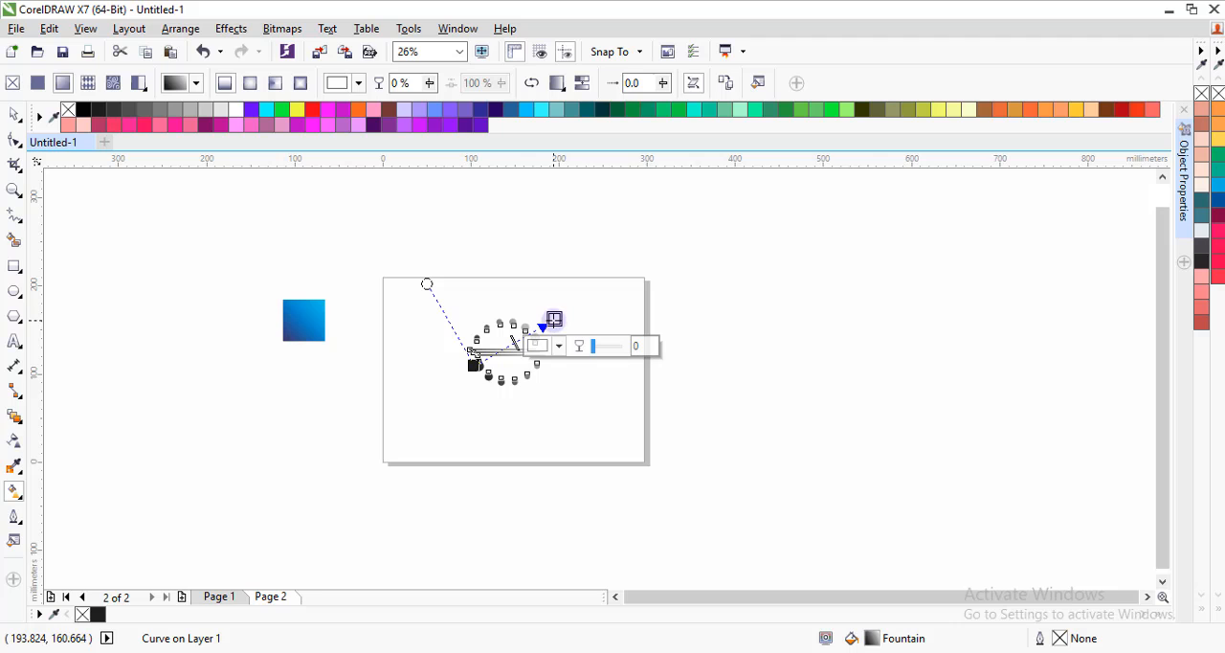
click(559, 345)
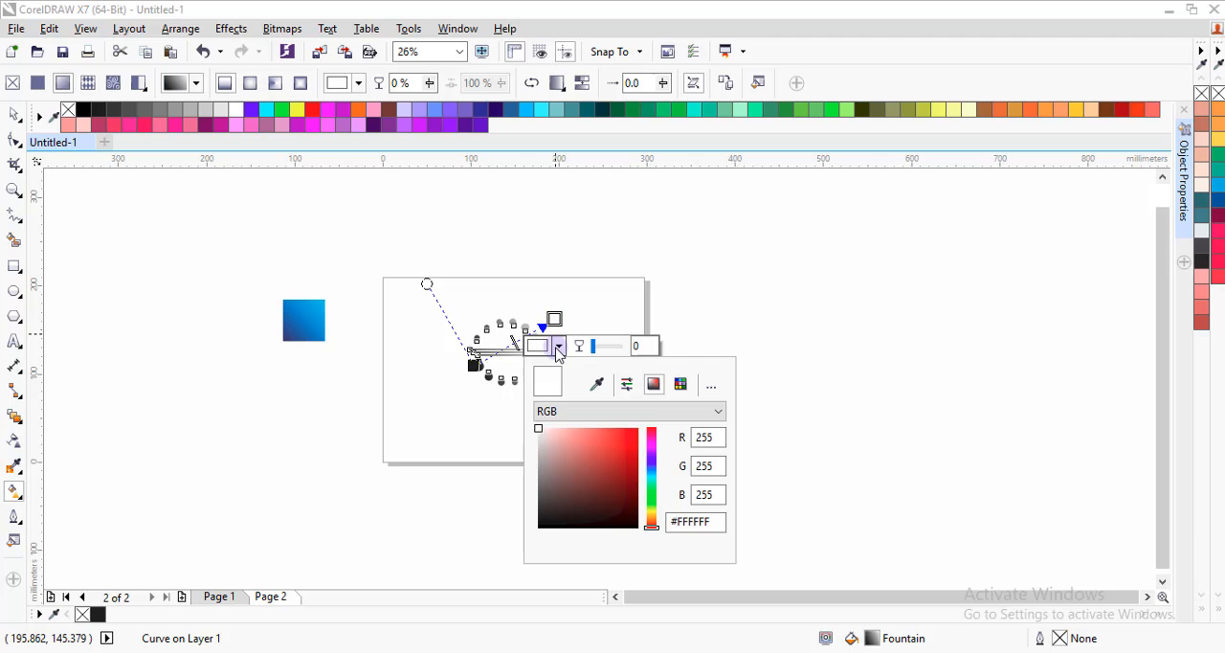
click(596, 384)
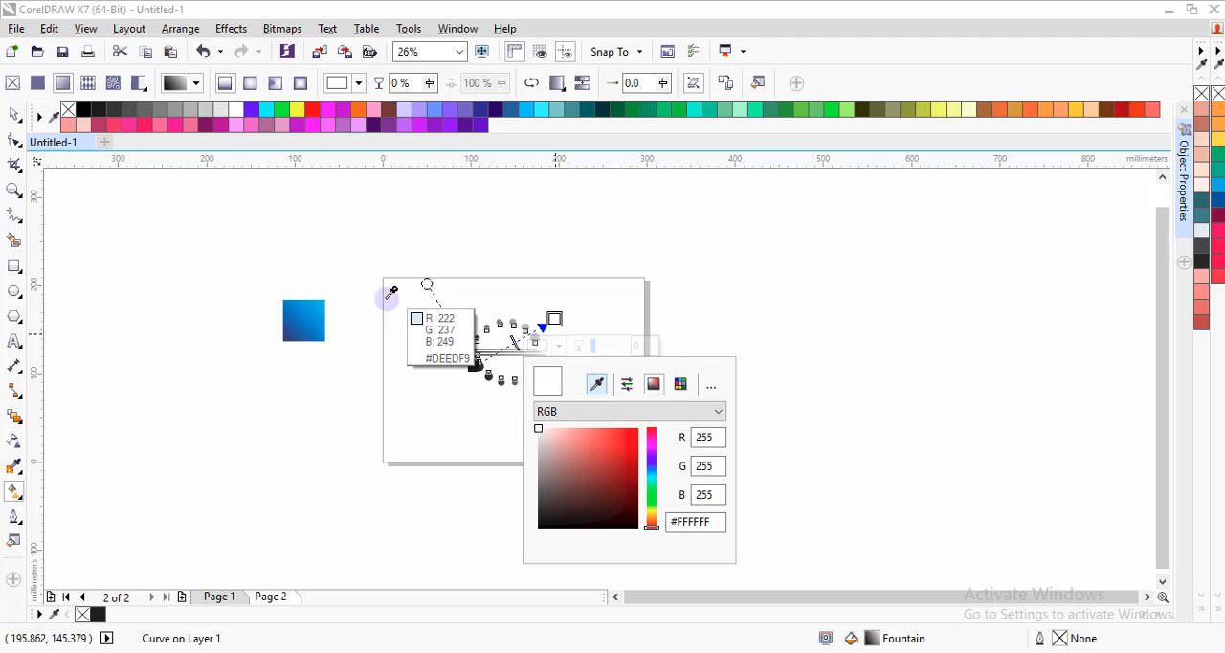
click(326, 299)
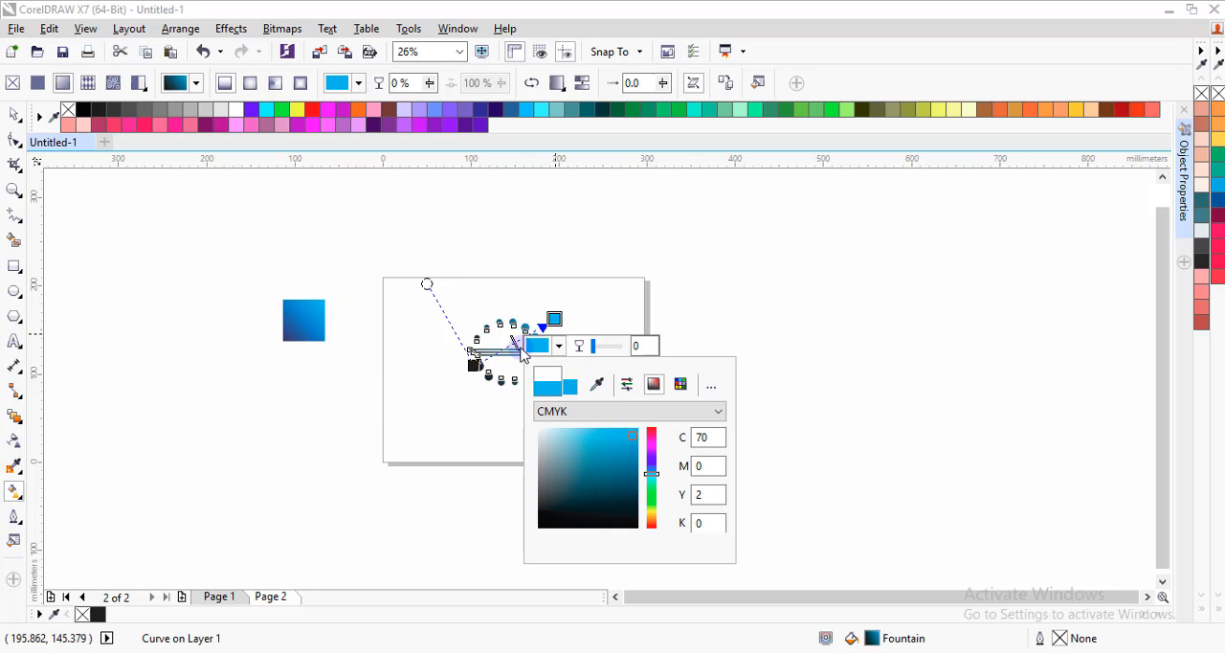
Set the gradient's lower-left colour to the dark blue (C98 M91 Y29 K5) sampled from the blue square's lower-left area, and deselect the artwork.
click(475, 366)
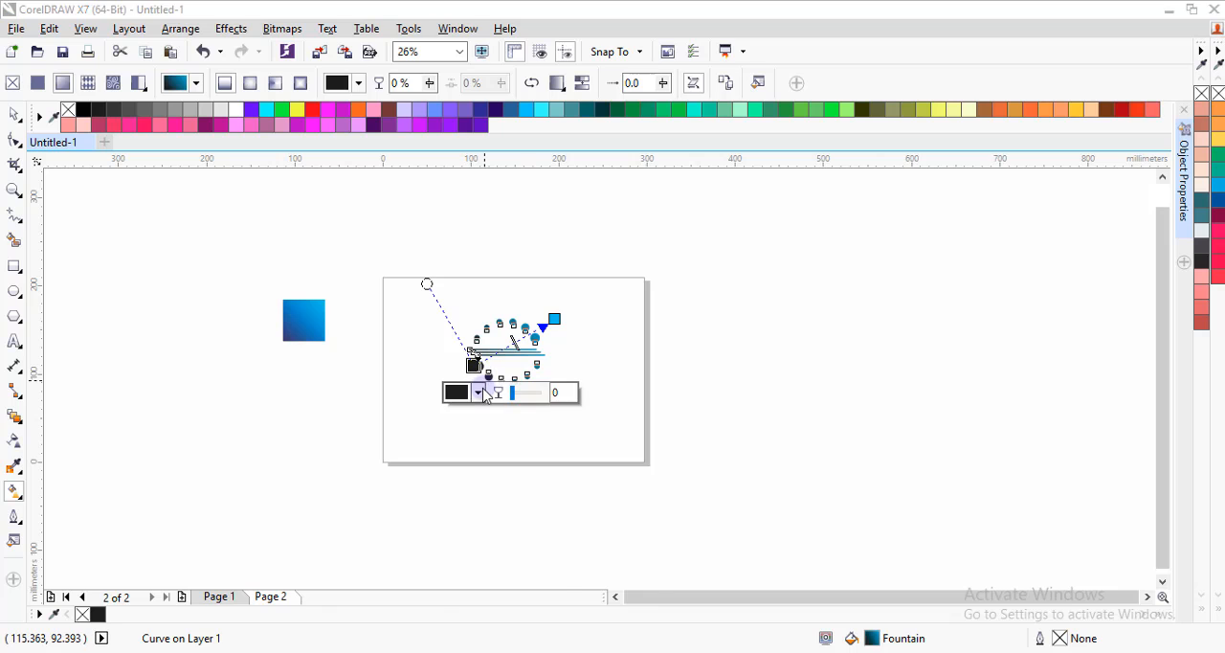
click(478, 392)
click(515, 429)
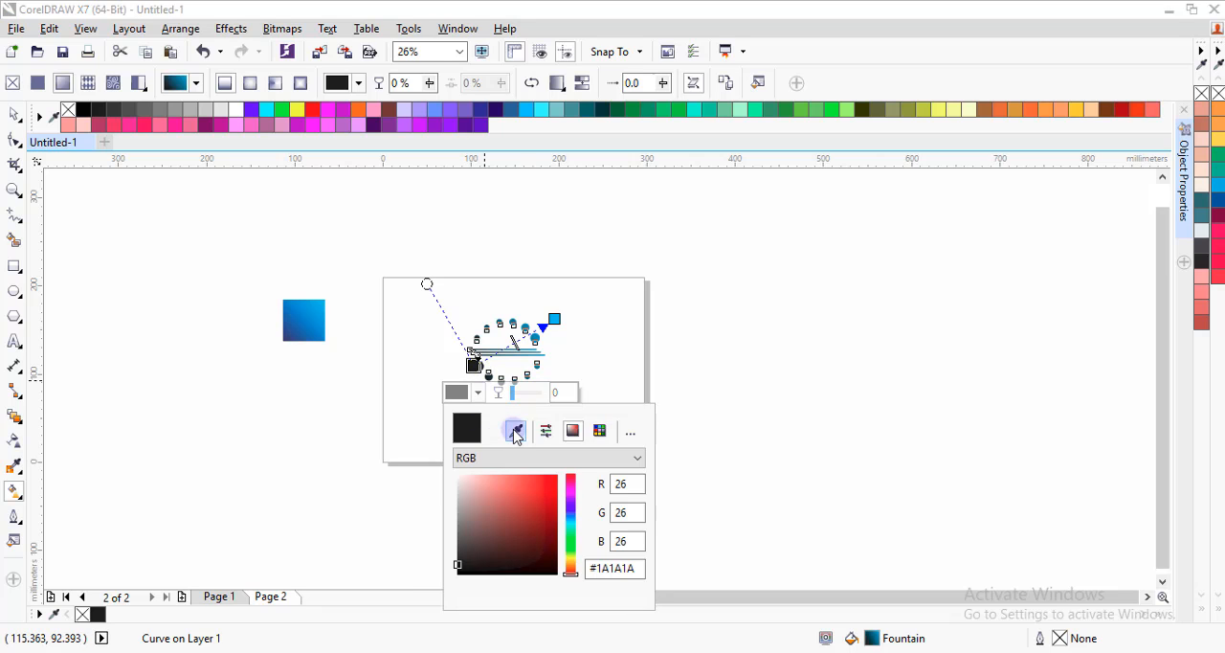
click(291, 331)
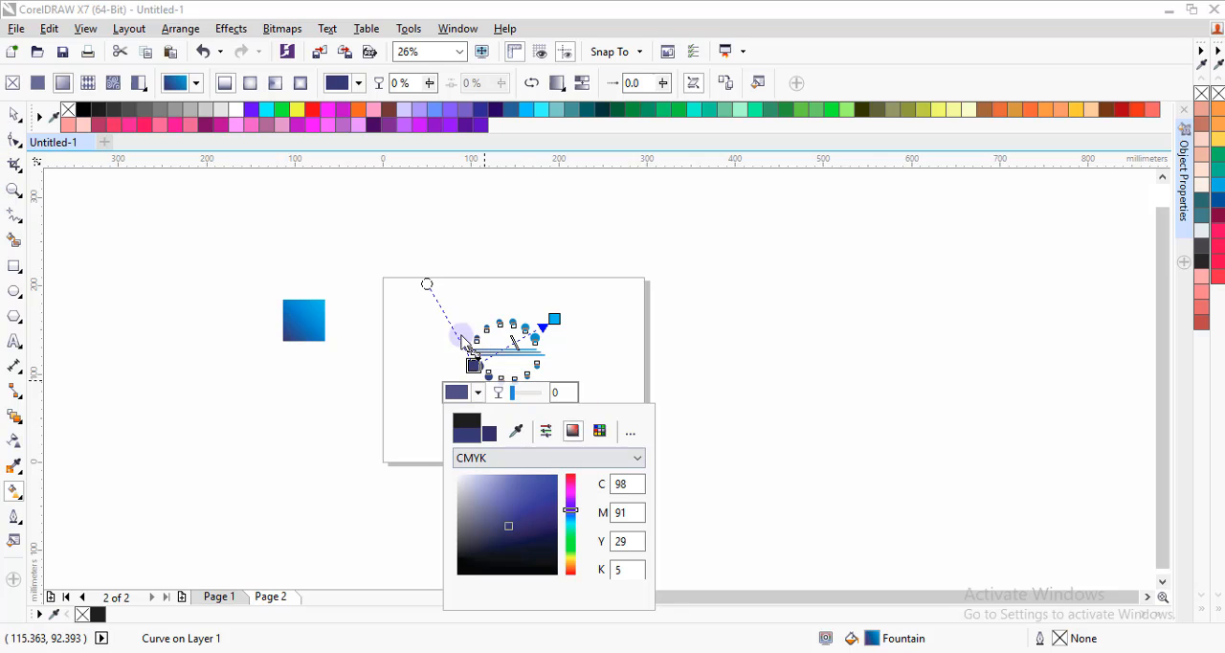
click(471, 367)
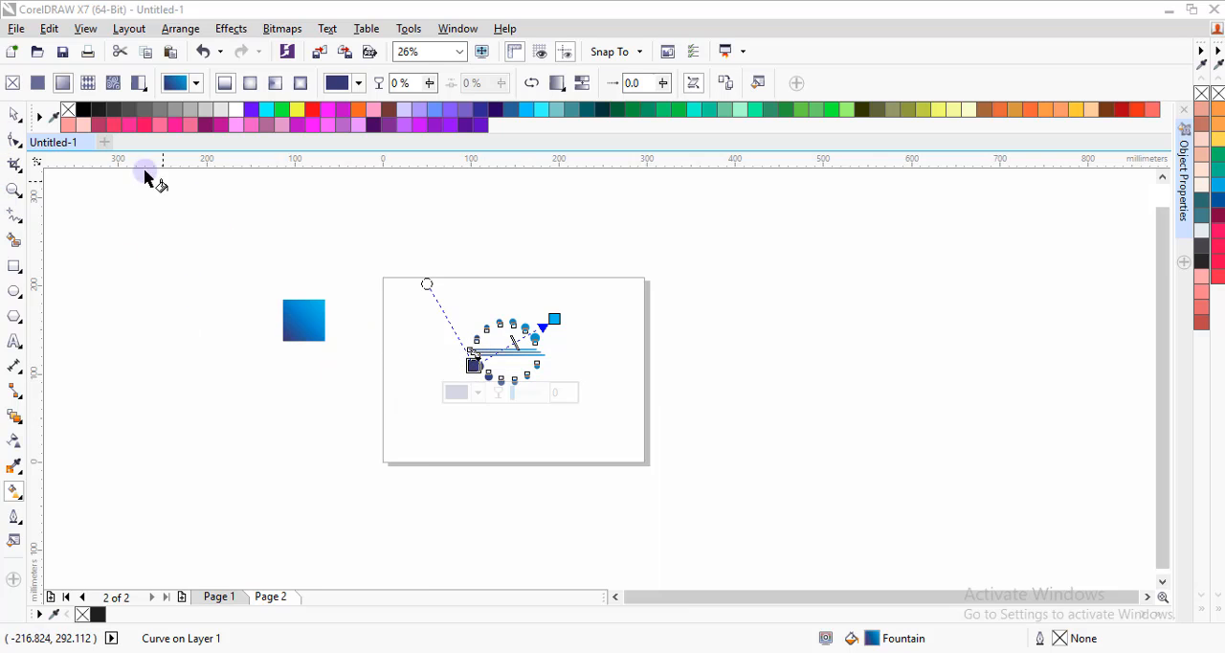
click(14, 115)
click(522, 364)
scroll(524, 363, up, 1)
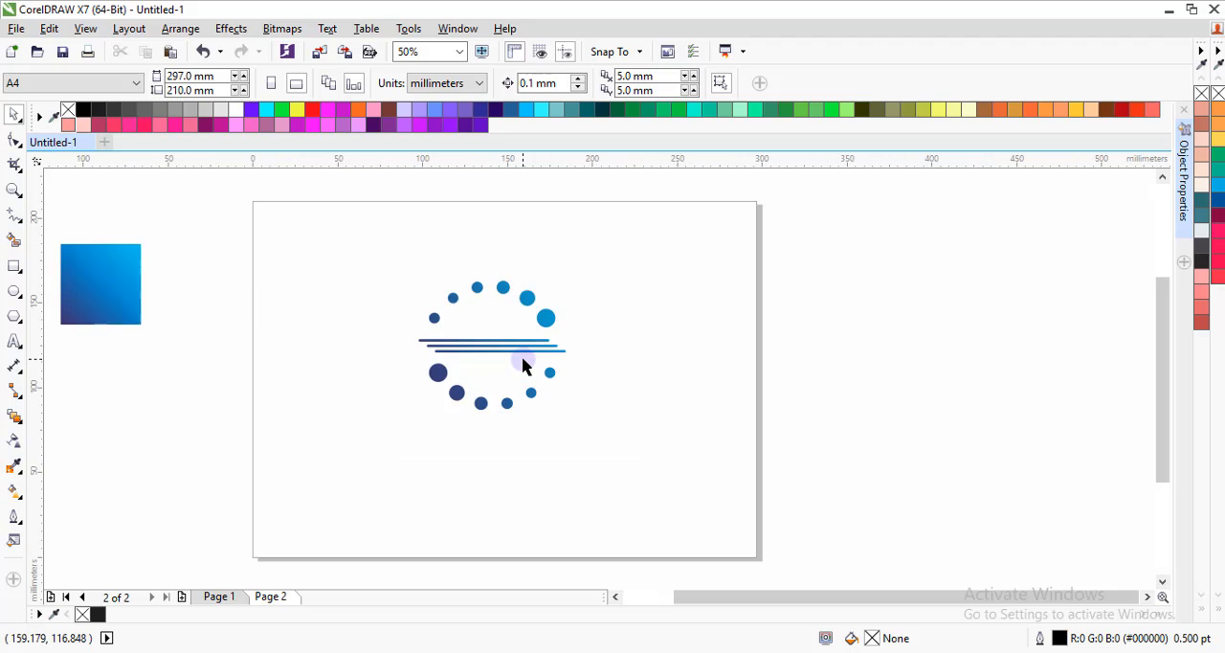
scroll(525, 363, down, 1)
scroll(526, 364, up, 1)
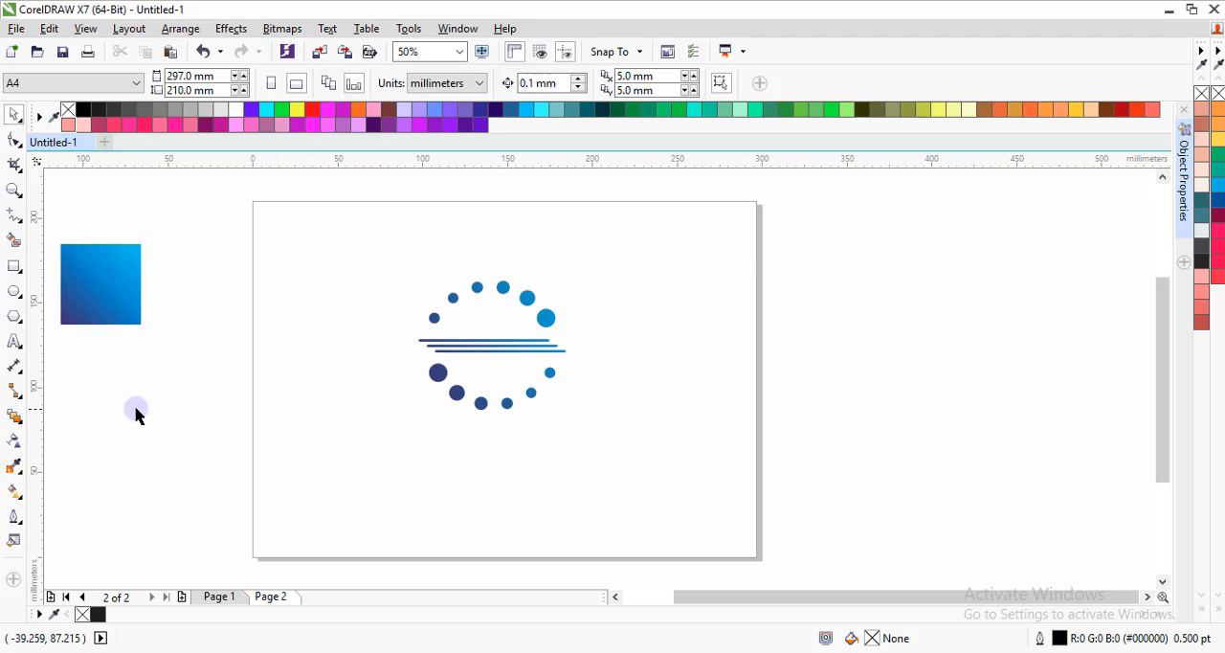
Add artistic text below the artwork with COMPANYNAME on the first line and TAGLINEHERE on the second.
click(14, 341)
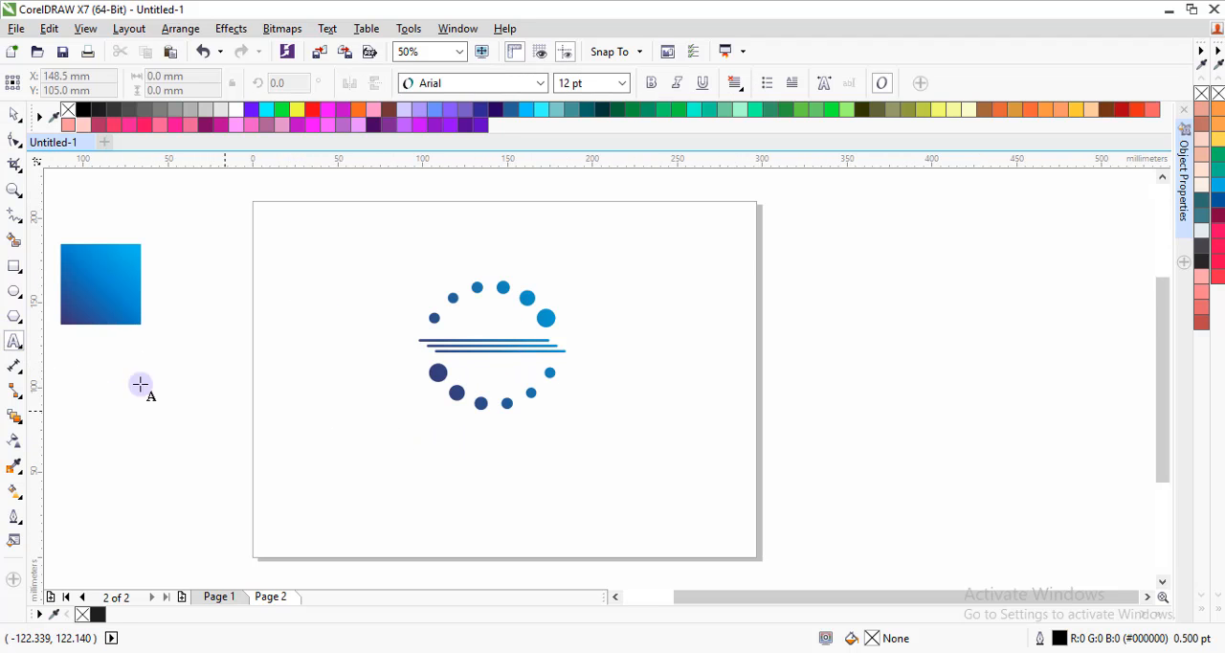
click(382, 449)
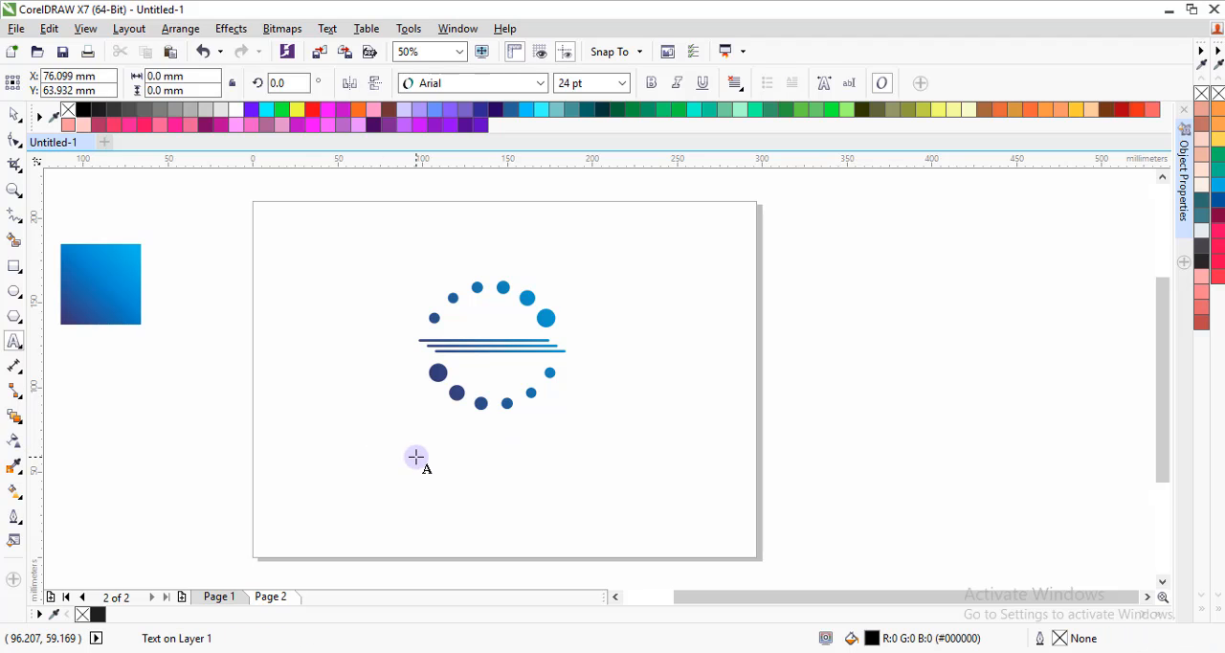
text(COMPANYNAME)
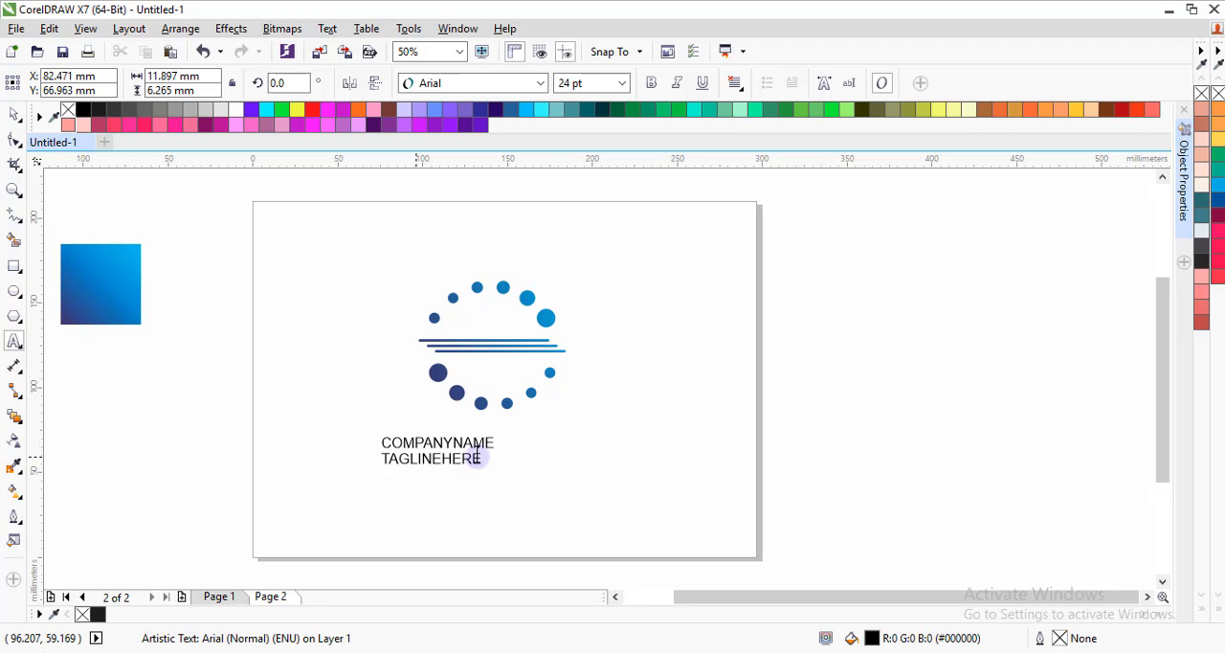
click(477, 456)
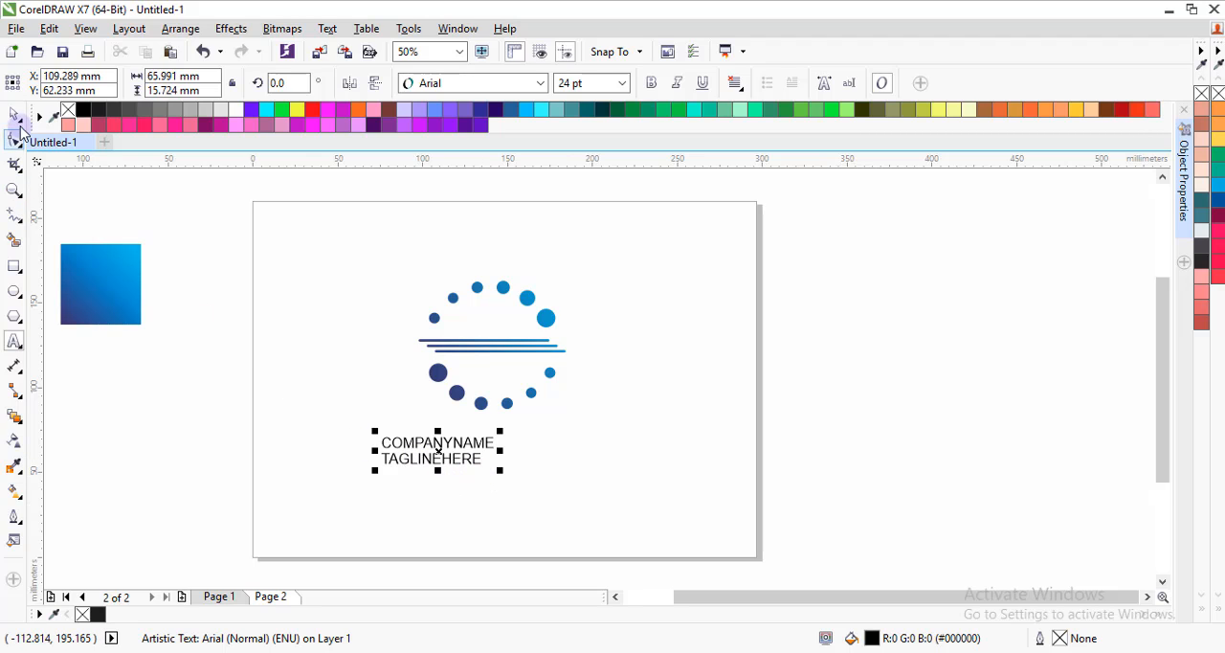
Break the two-line artistic text apart into separate COMPANYNAME and TAGLINEHERE objects and deselect them.
click(19, 125)
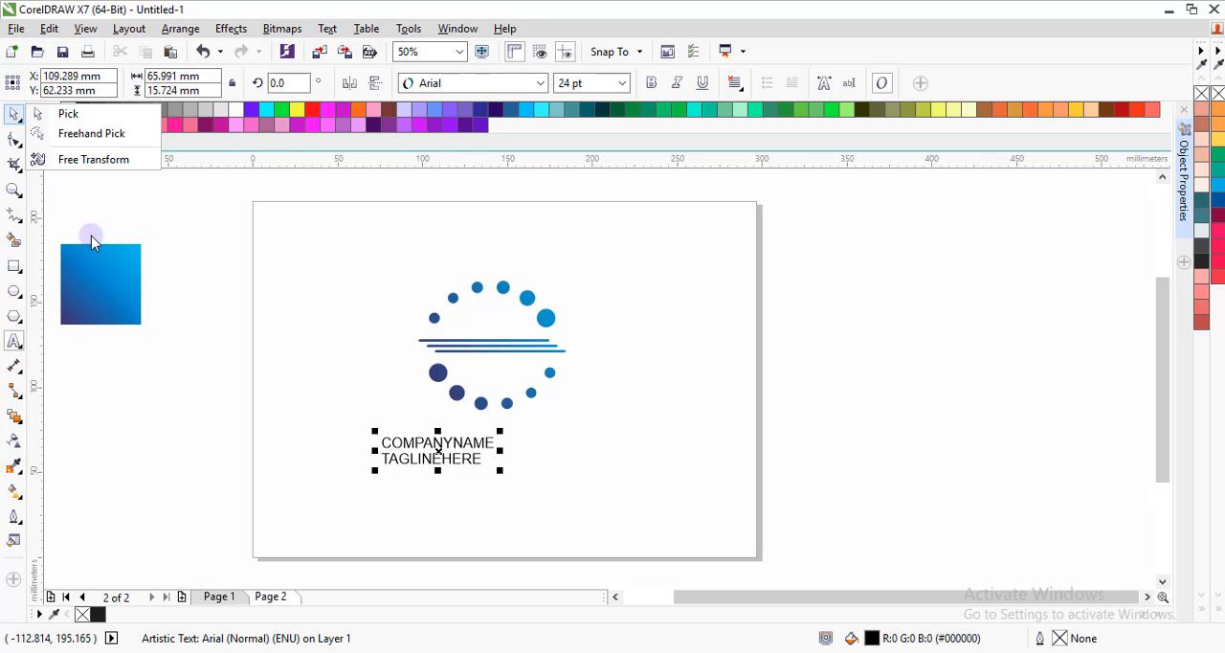
click(394, 437)
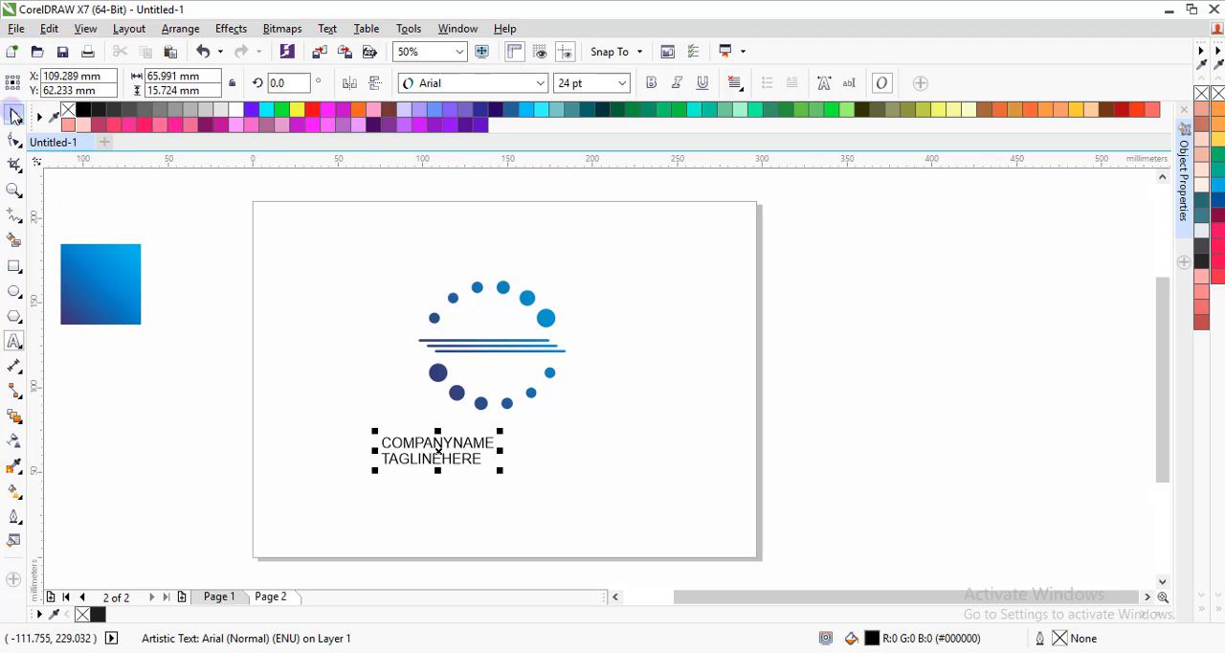
click(13, 115)
click(428, 391)
click(435, 444)
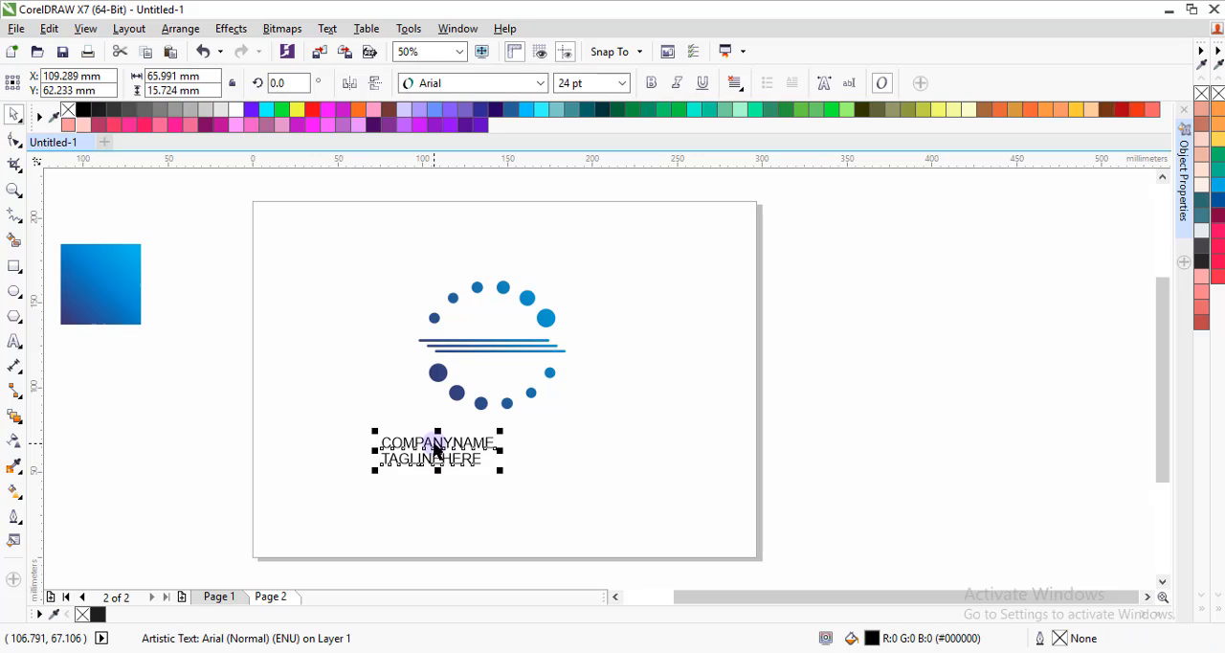
click(188, 29)
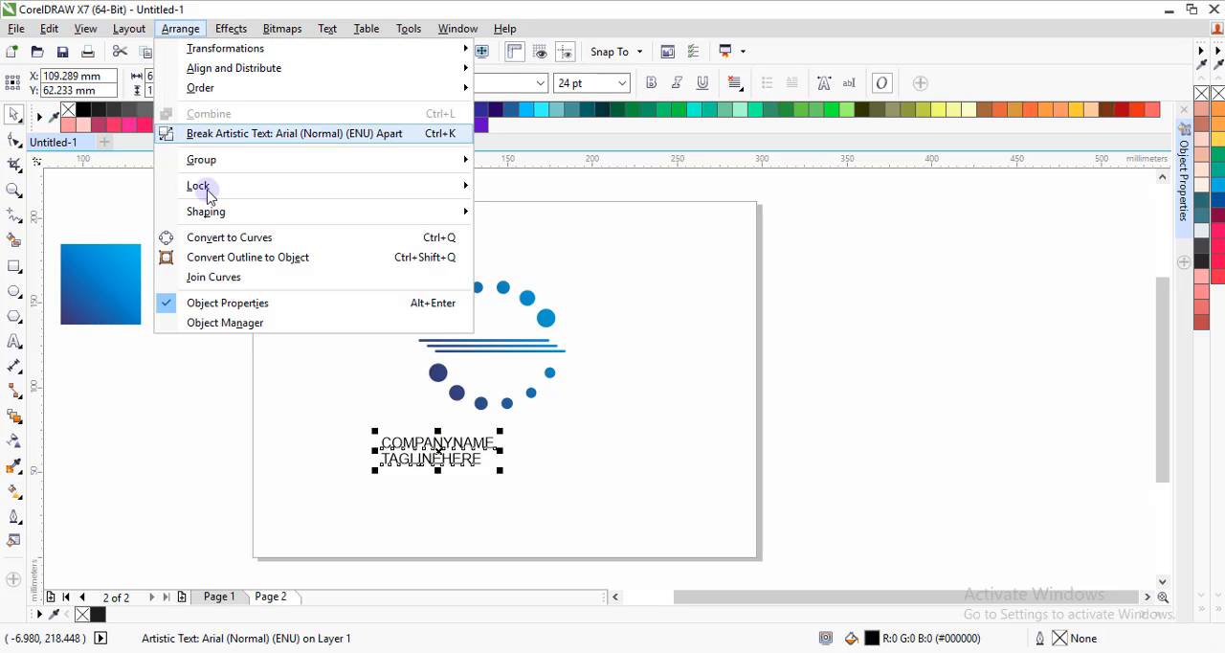
click(191, 134)
click(311, 346)
scroll(446, 457, up, 2)
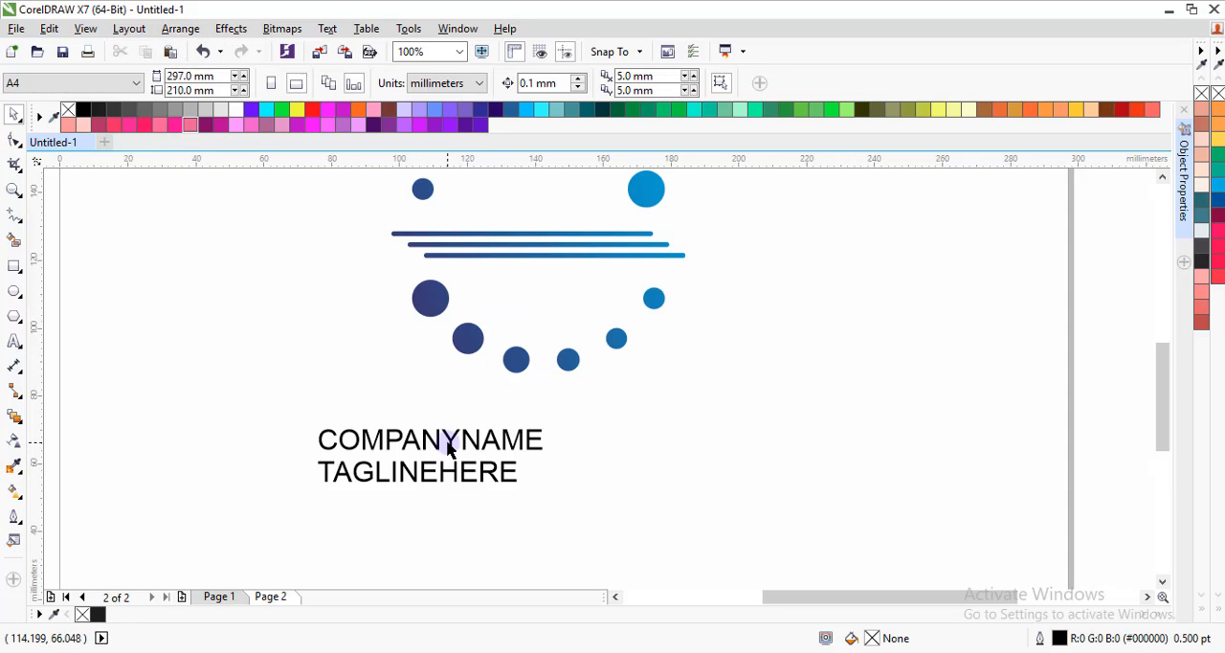
Move the TAGLINEHERE text down and to the right, leaving a wide gap below COMPANYNAME.
click(451, 438)
click(486, 479)
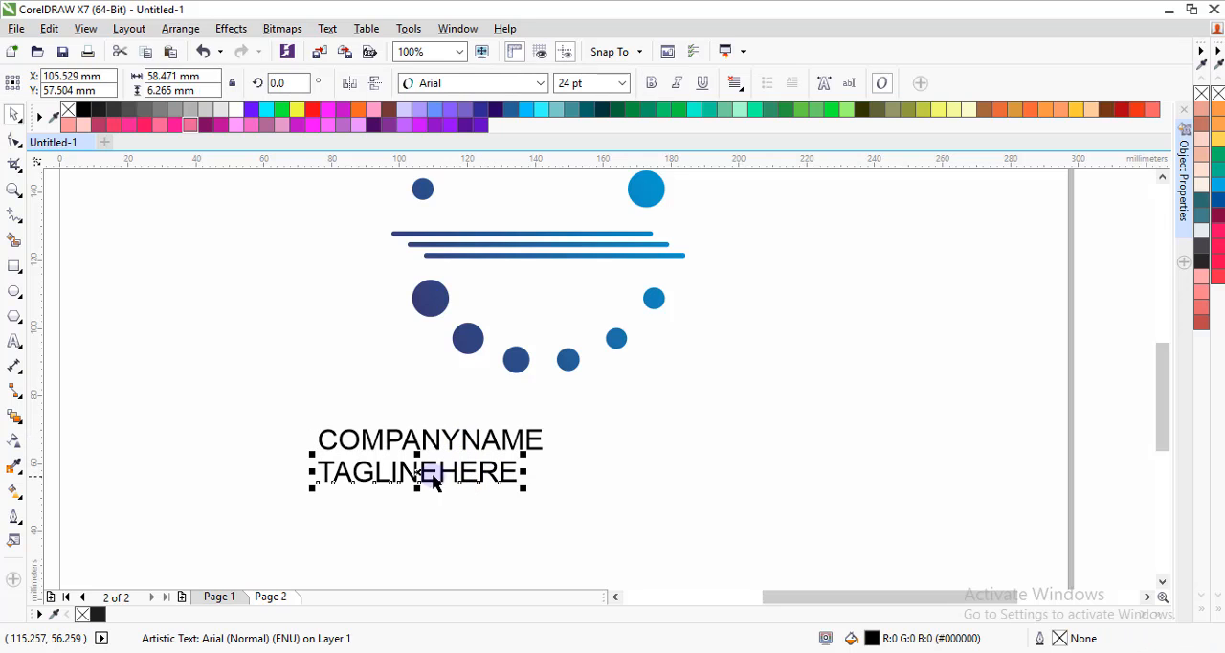
drag(418, 473, 464, 521)
Enlarge the COMPANYNAME text to about 122 mm wide and shift it slightly right and down beneath the artwork.
click(470, 442)
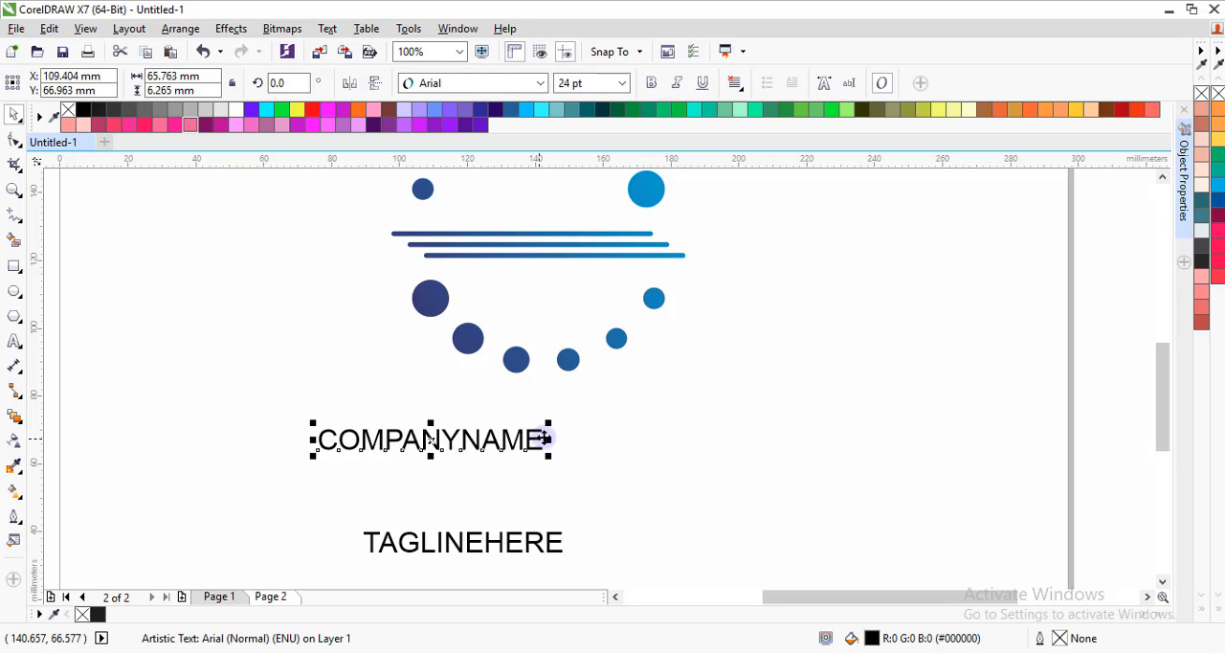
drag(551, 425, 735, 392)
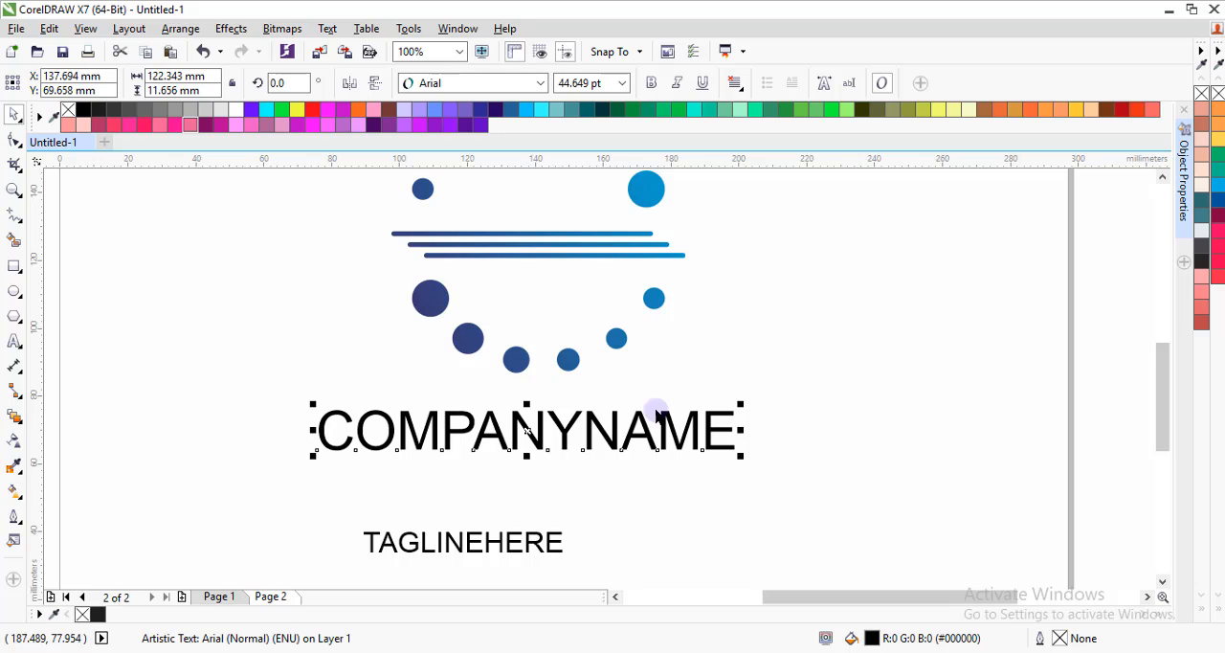
scroll(562, 405, down, 1)
drag(563, 418, 576, 423)
Try the Nexa-Bold font on the COMPANYNAME text and deselect it.
click(500, 83)
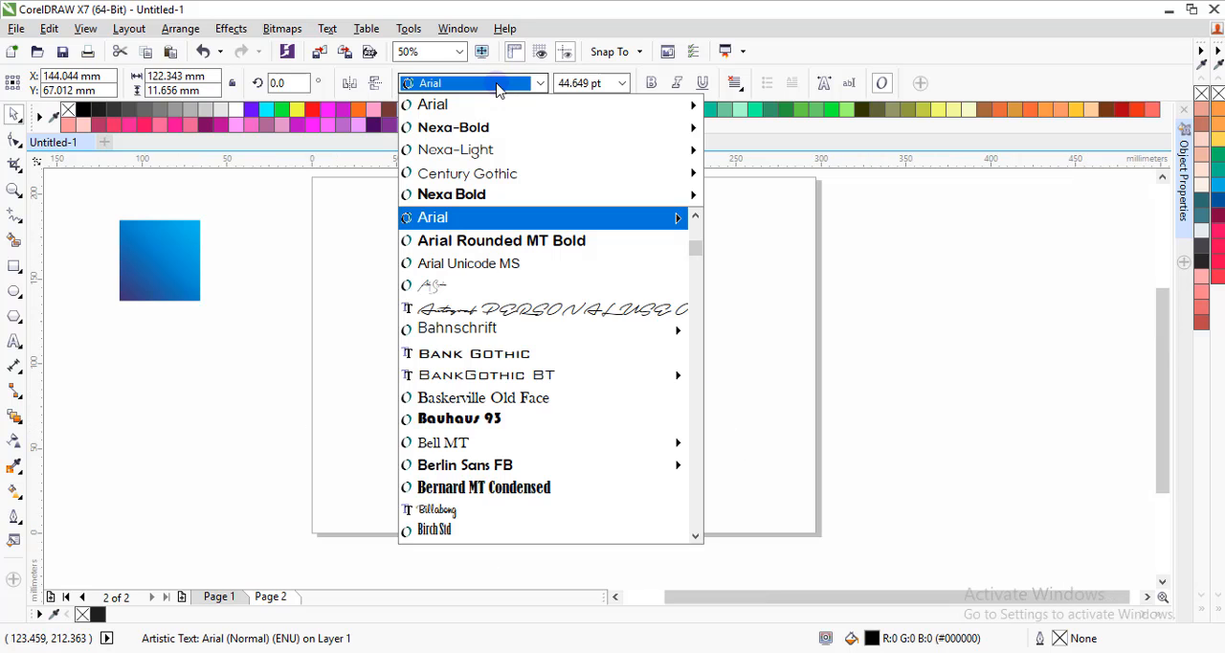
click(504, 129)
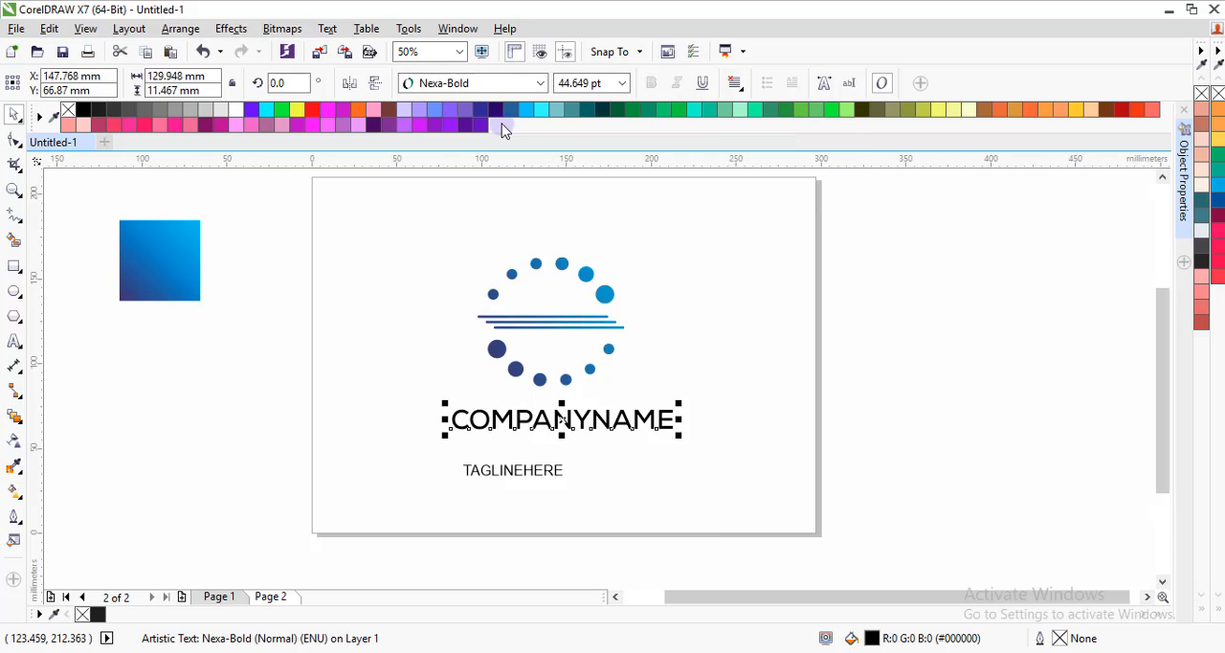
click(705, 375)
scroll(627, 418, up, 1)
scroll(622, 423, down, 1)
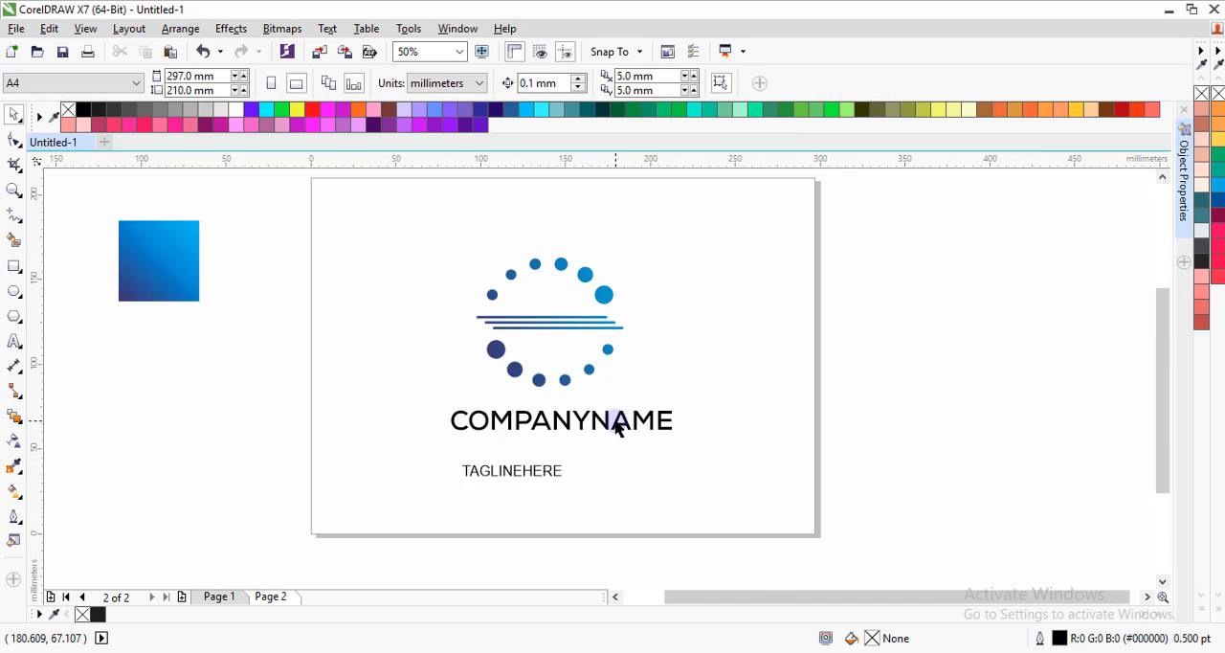
Set the COMPANYNAME text to the Century Gothic font in bold.
click(616, 428)
click(476, 83)
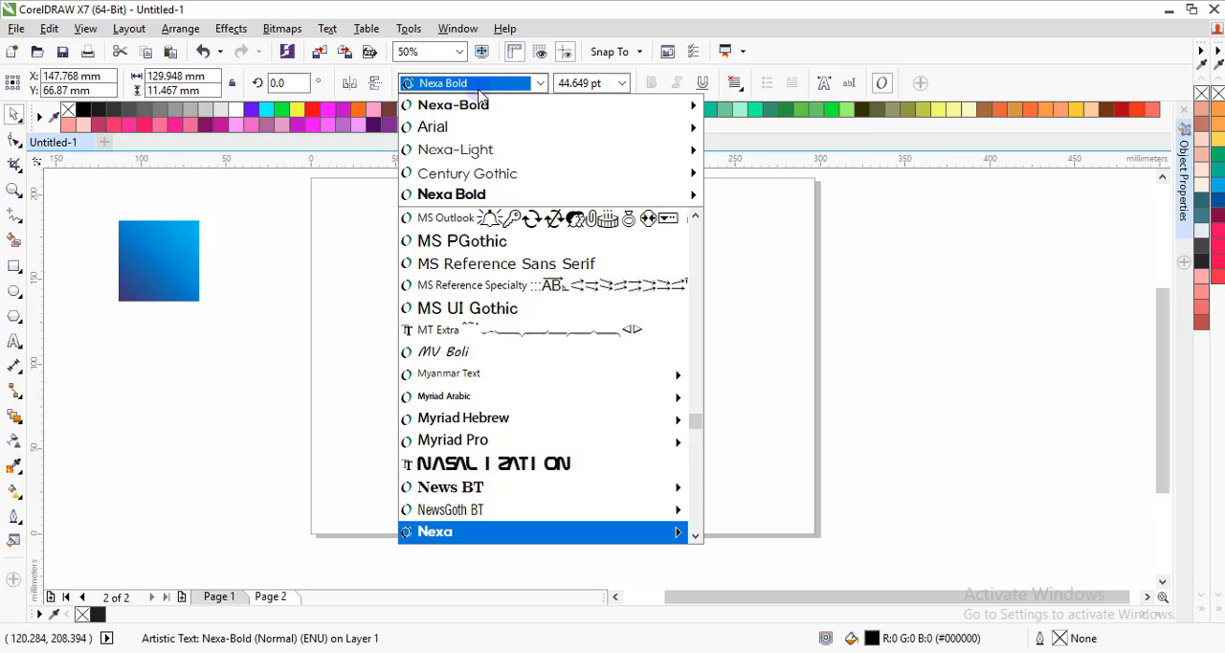
click(484, 176)
click(655, 82)
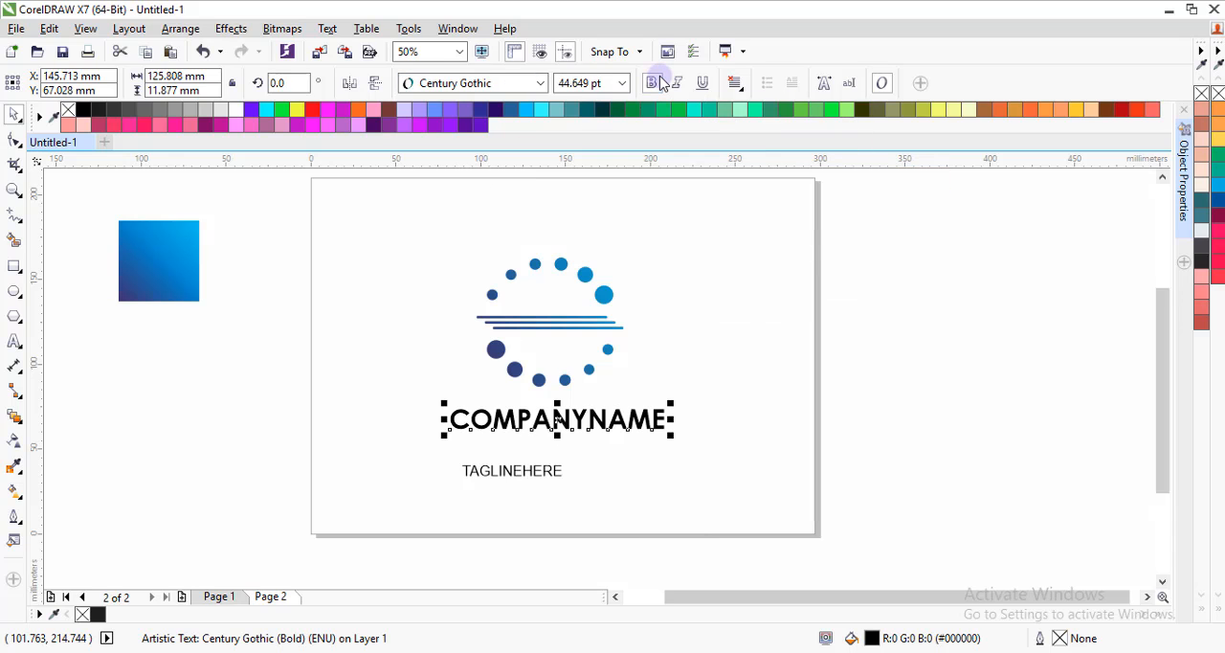
Centre the COMPANYNAME text horizontally beneath the circle and line artwork, then deselect everything.
scroll(584, 413, up, 1)
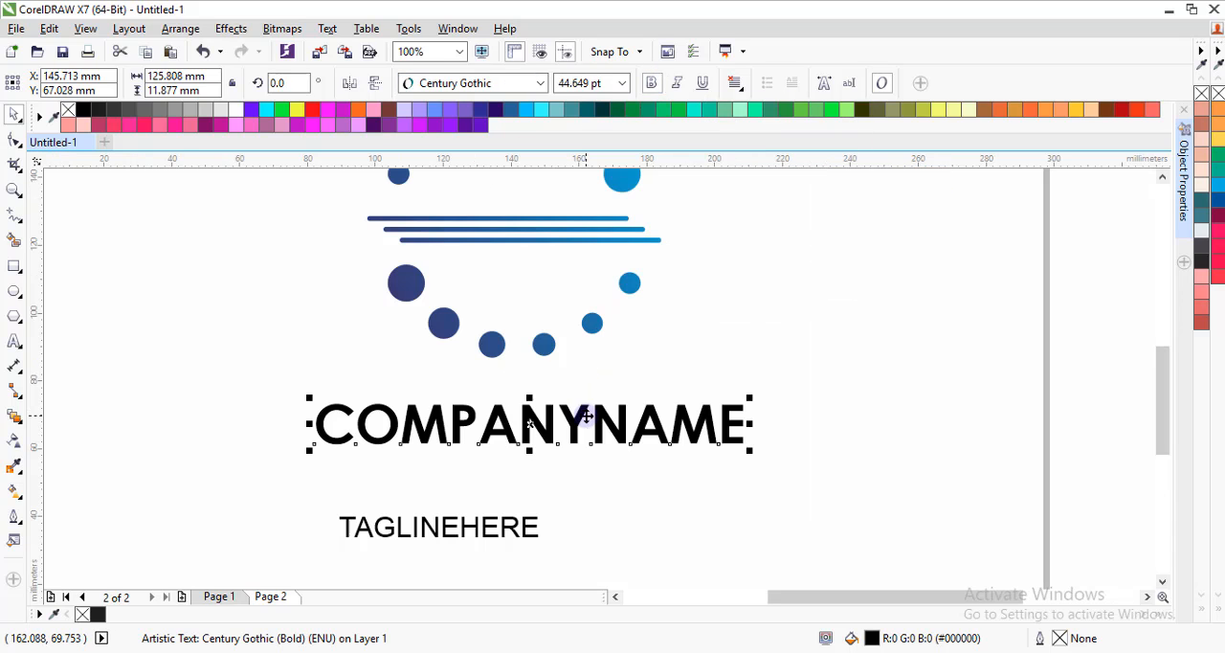
shift+click(545, 346)
key(c)
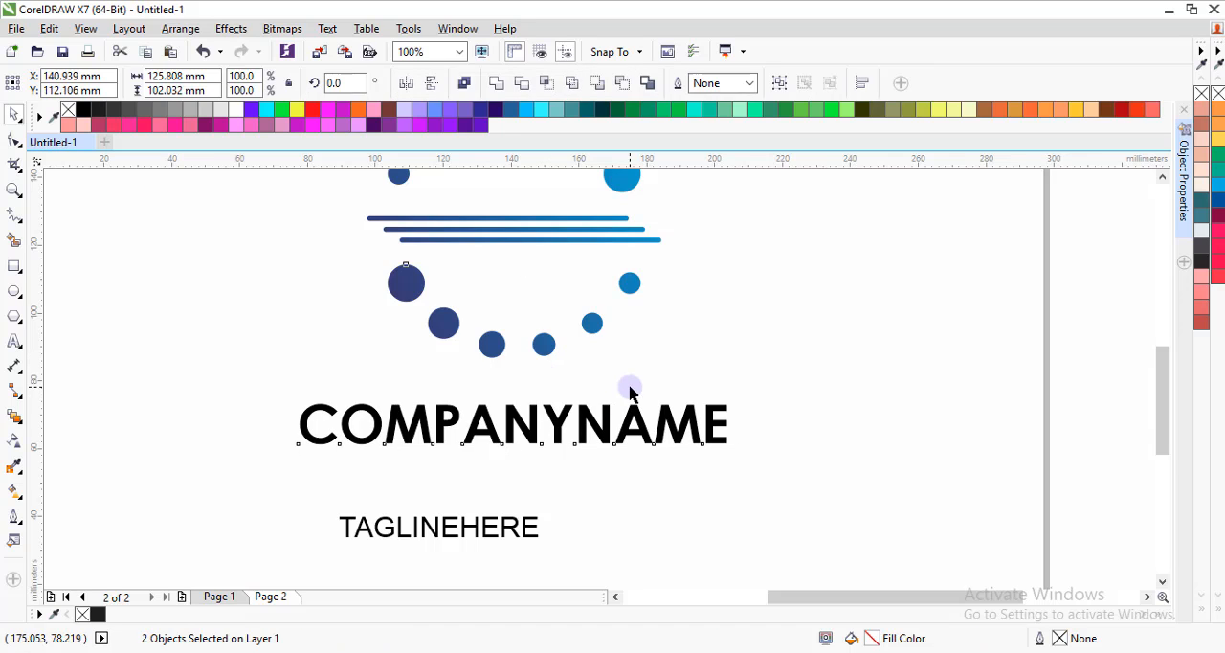
key(Escape)
Set the COMPANYNAME text to the Nexa Bold font and widen its letter spacing until it spans about 137 mm.
click(678, 426)
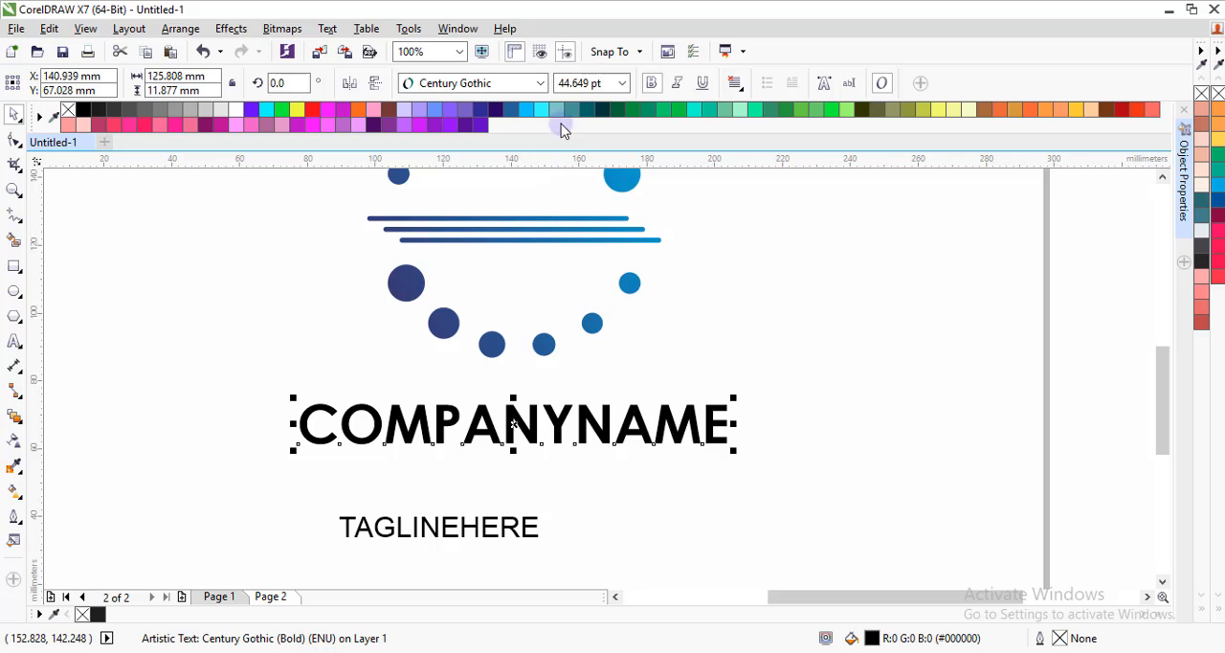
click(541, 84)
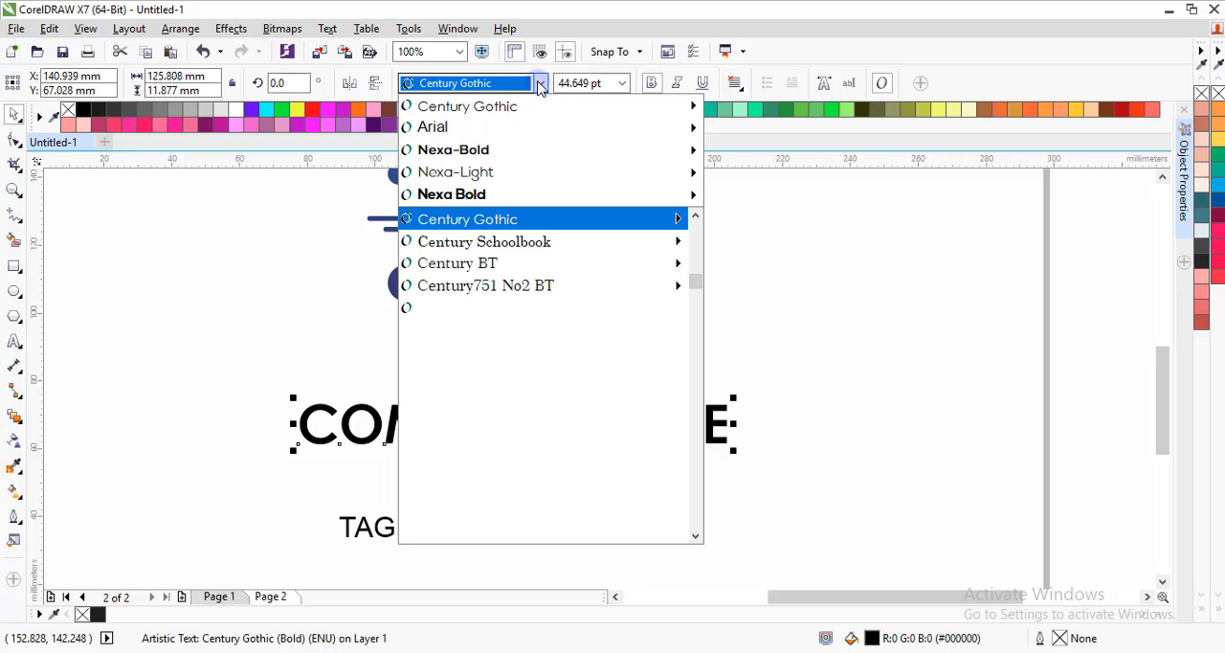
click(471, 196)
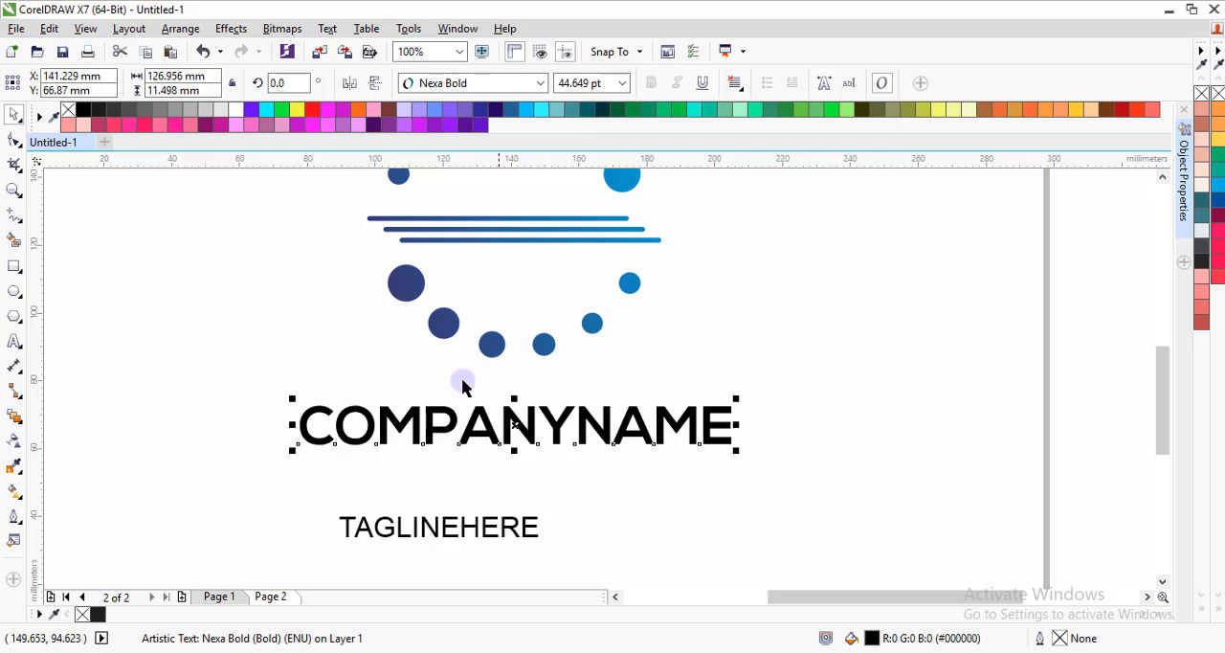
click(13, 145)
drag(738, 447, 772, 451)
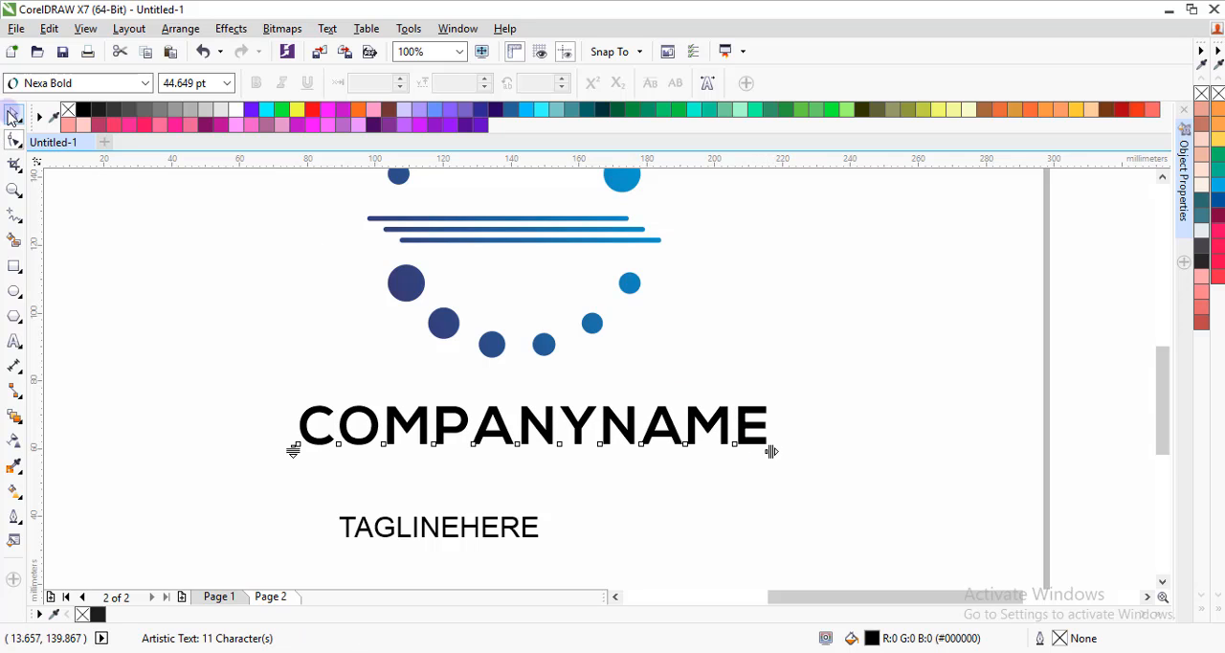
click(13, 115)
click(270, 276)
Move the TAGLINEHERE text up close beneath COMPANYNAME and centre it horizontally on the company name.
click(479, 528)
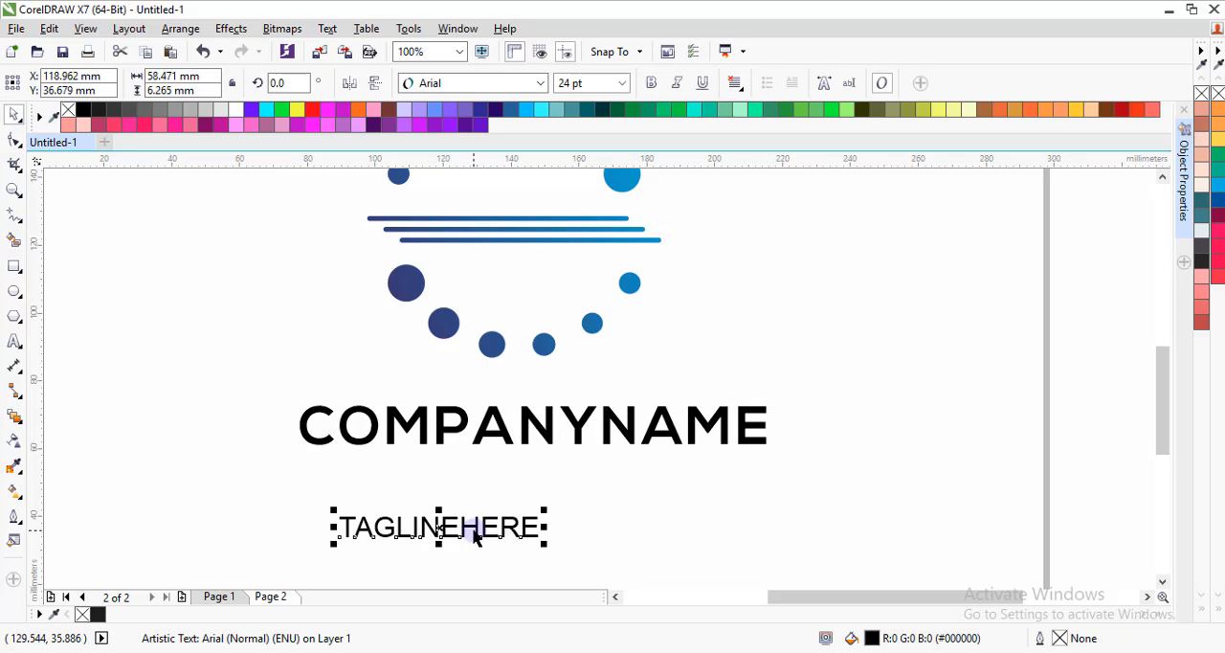
drag(440, 527, 544, 473)
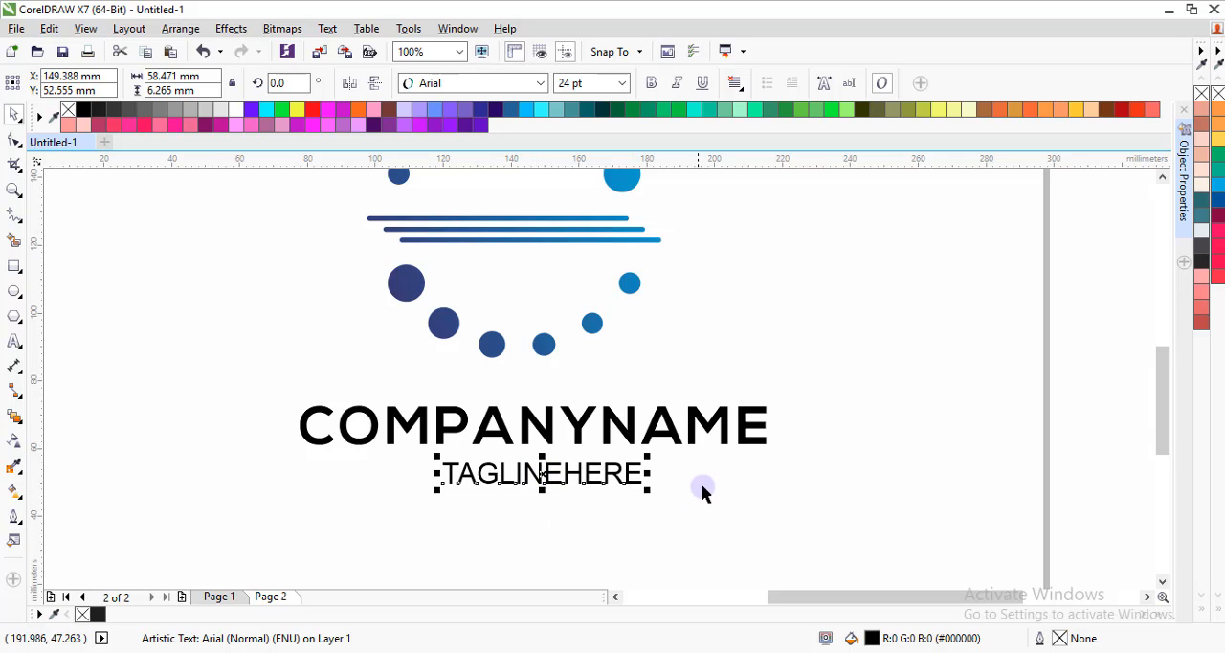
click(702, 489)
scroll(596, 459, down, 1)
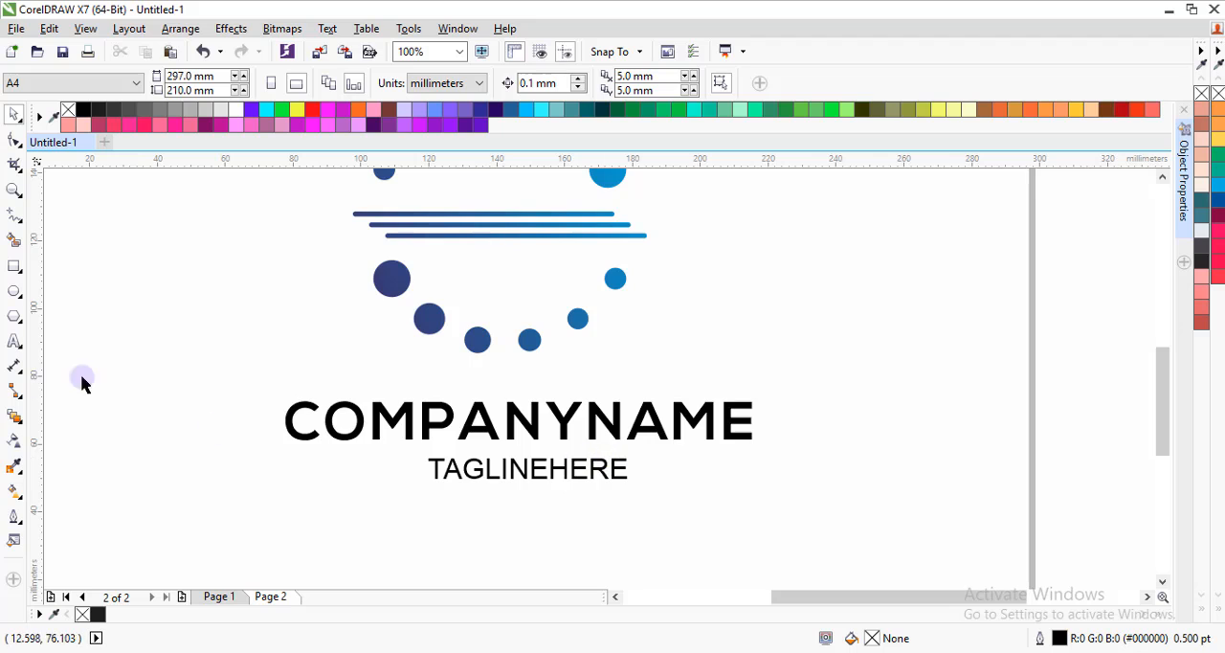
click(446, 469)
shift+click(476, 433)
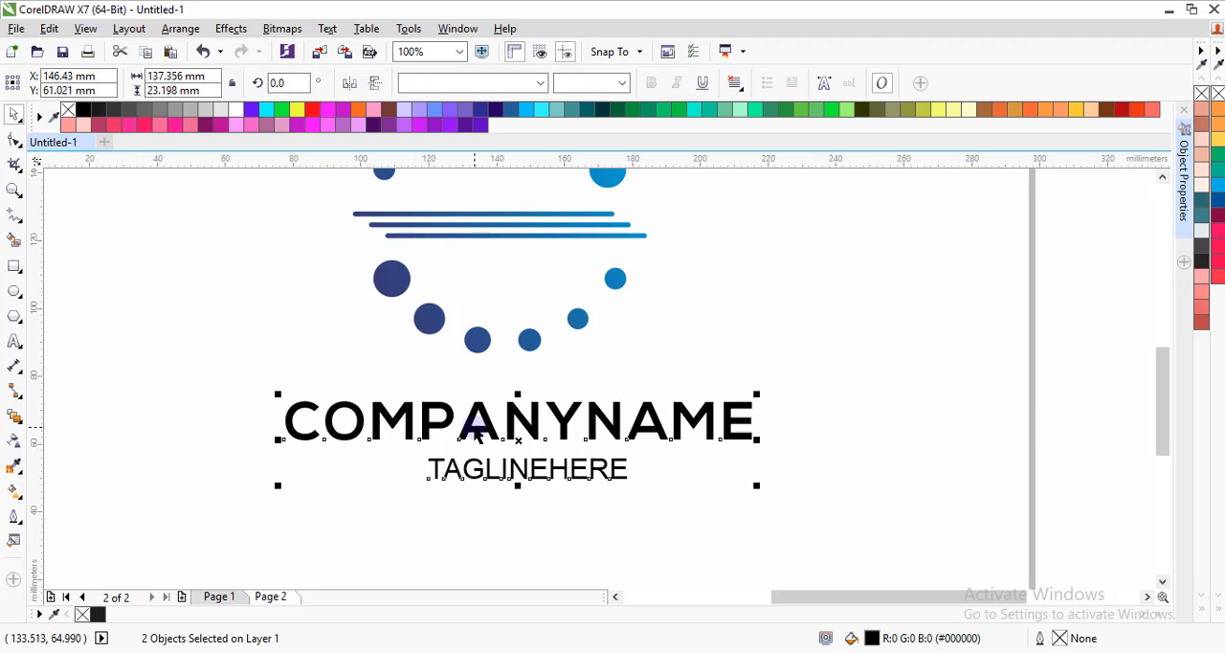
key(c)
click(489, 536)
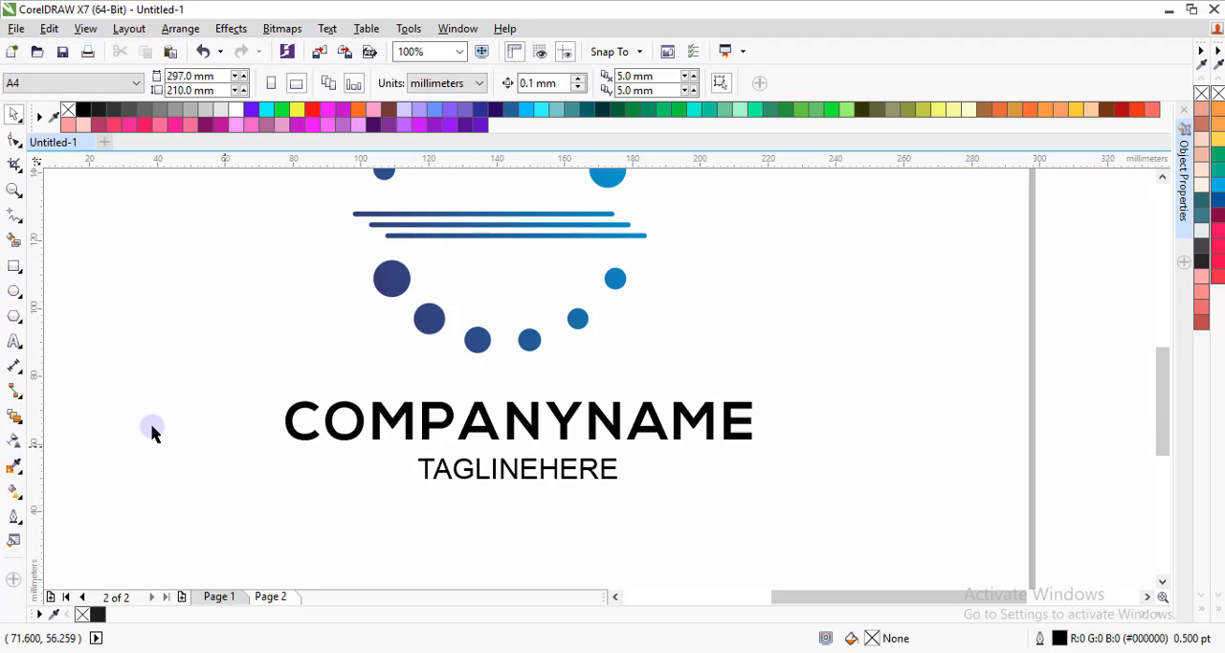
Draw a horizontal line about 28 mm long beneath COMPANYNAME, just before the start of the TAGLINEHERE text.
click(15, 214)
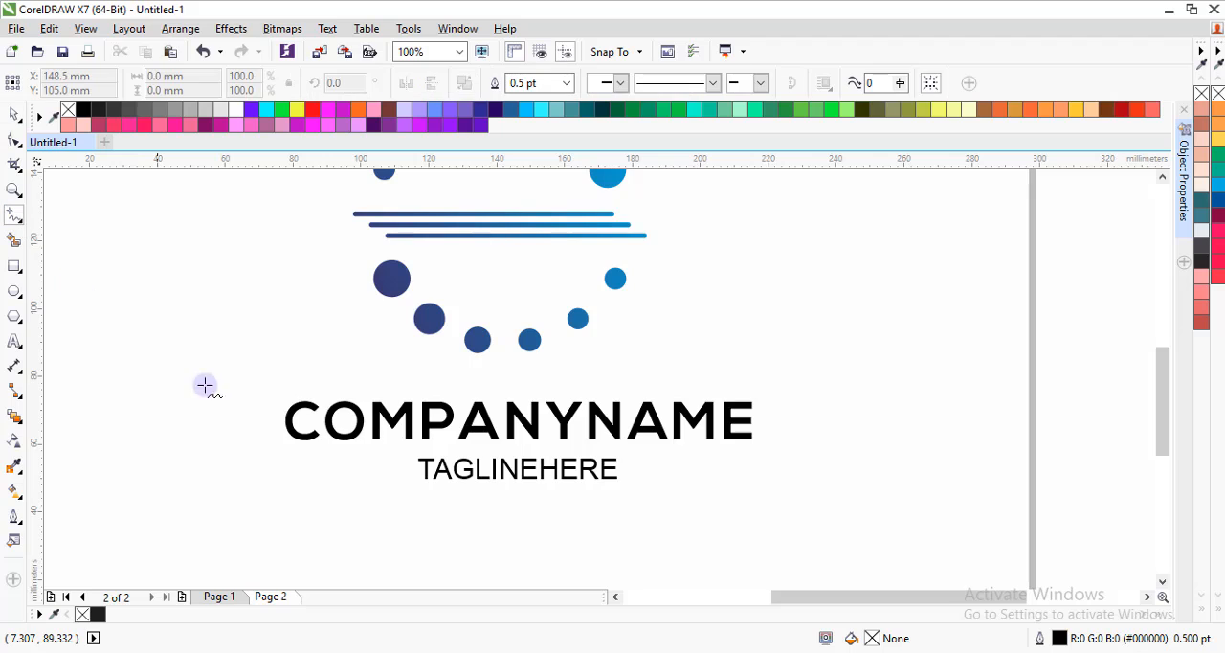
click(306, 470)
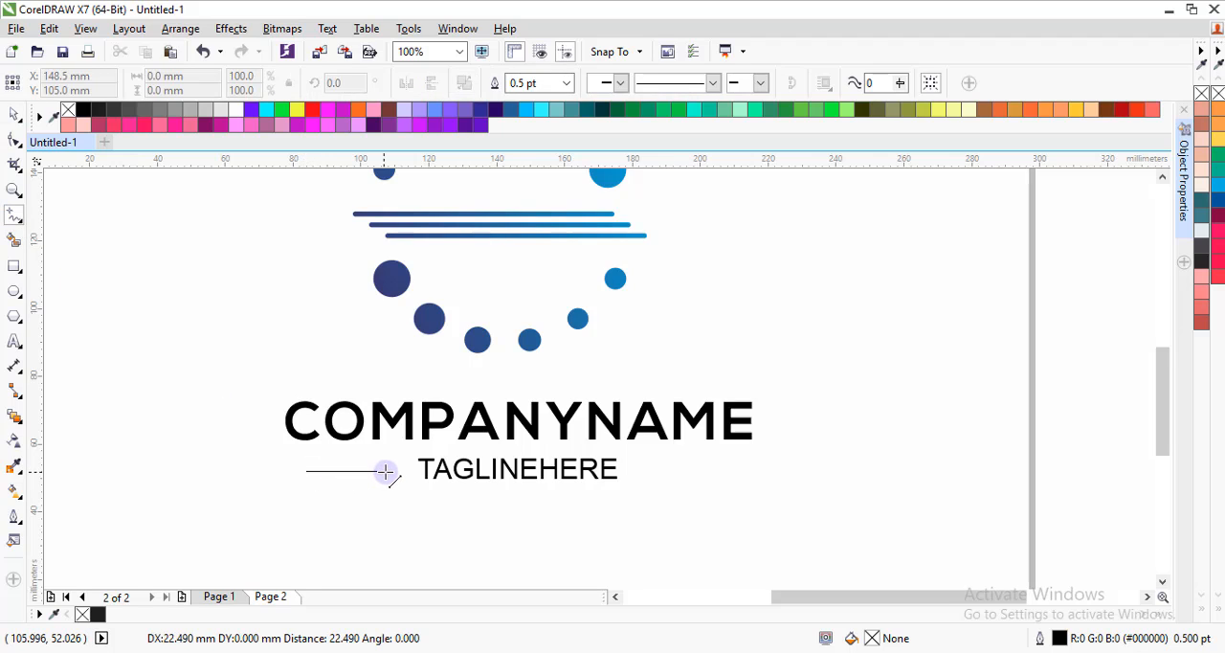
click(402, 470)
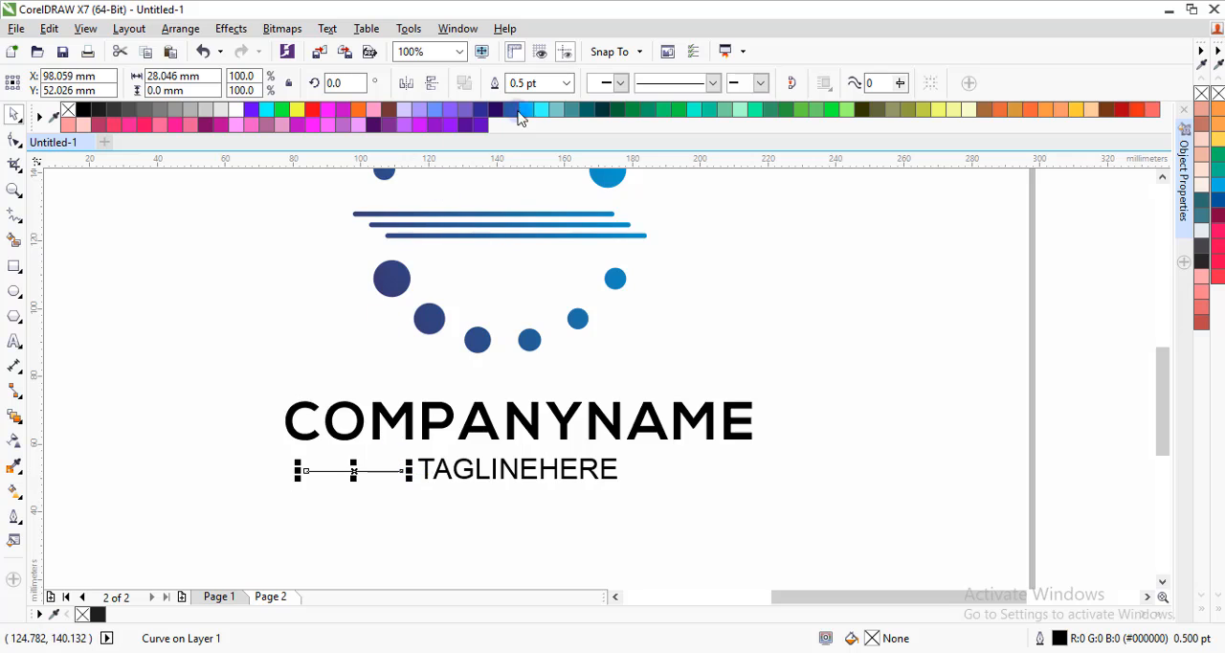
Try outline widths of 8 pt and 1.5 pt on the line beside the tagline.
click(564, 84)
click(533, 222)
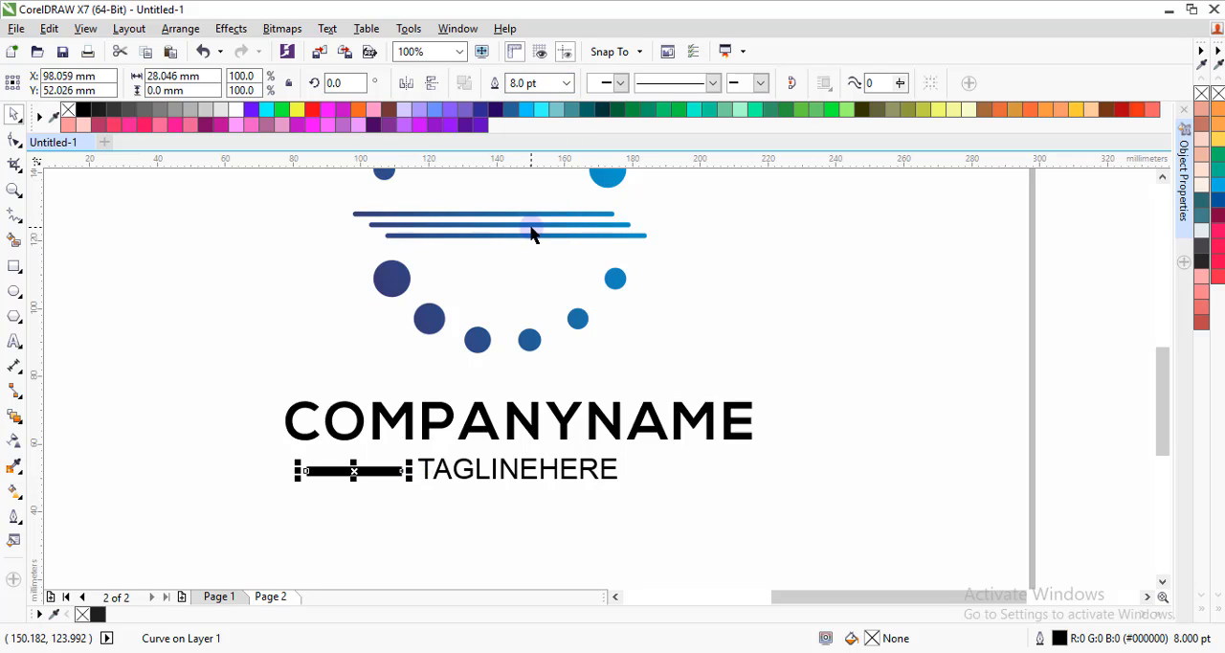
click(564, 84)
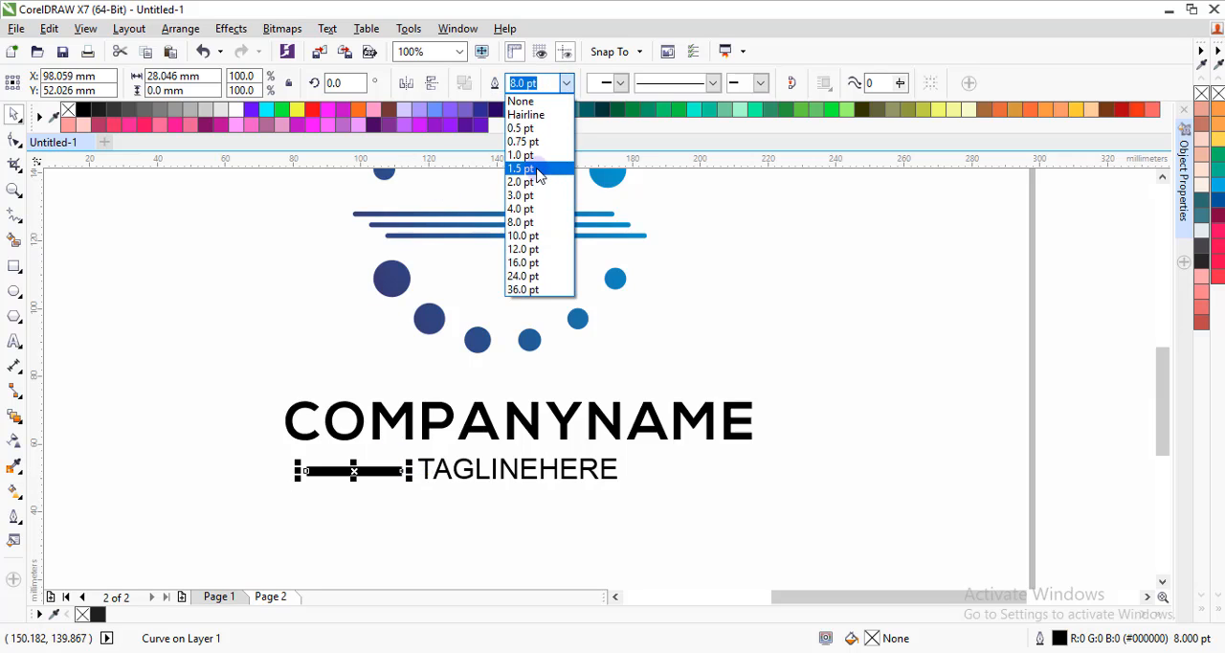
click(537, 174)
click(410, 503)
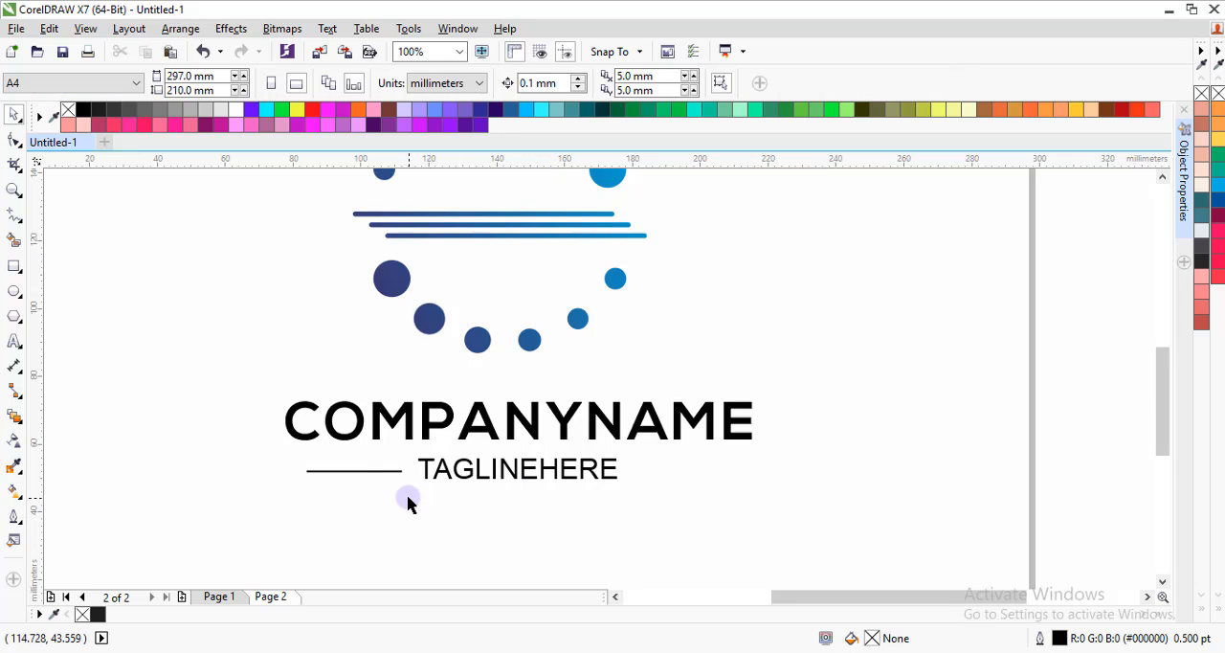
Set the outline width of the line beside TAGLINEHERE to 2.0 pt and deselect it.
scroll(408, 505, down, 2)
scroll(411, 491, up, 6)
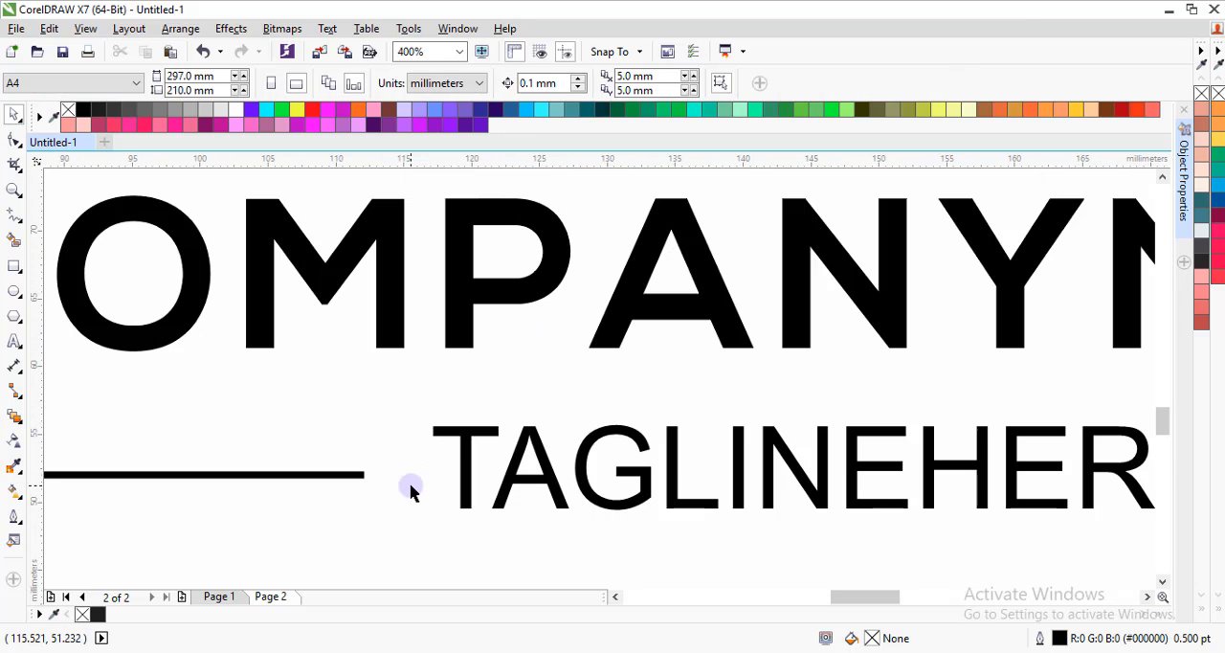
click(340, 476)
click(566, 83)
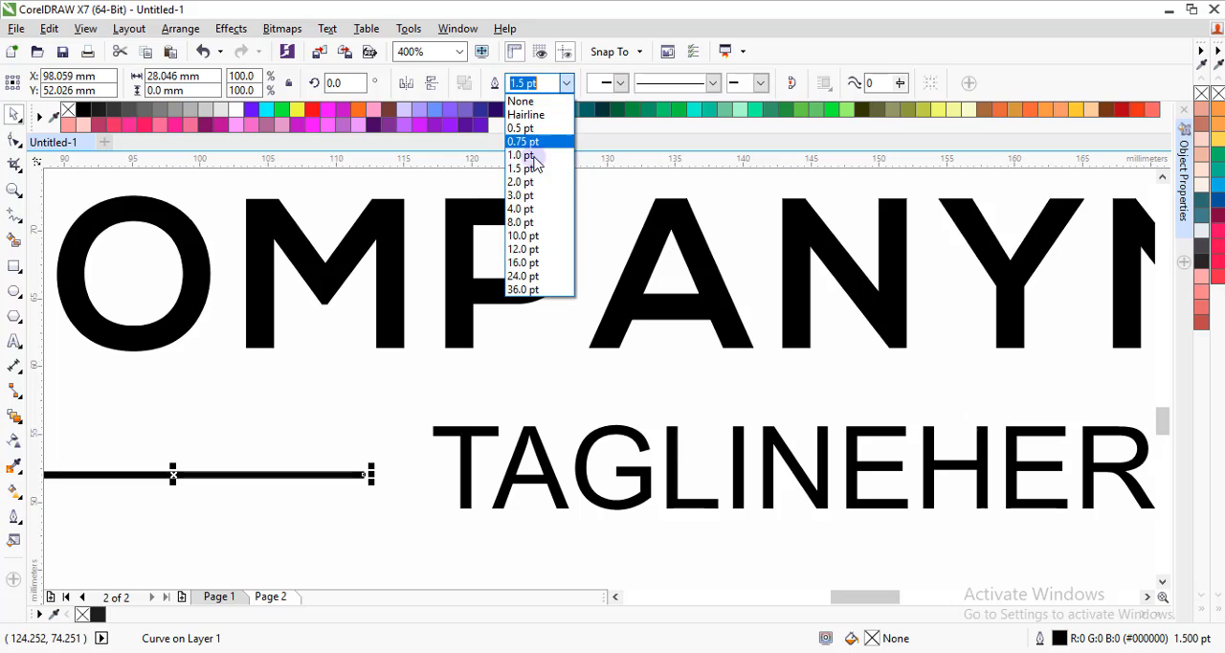
click(522, 181)
click(408, 419)
scroll(421, 479, down, 4)
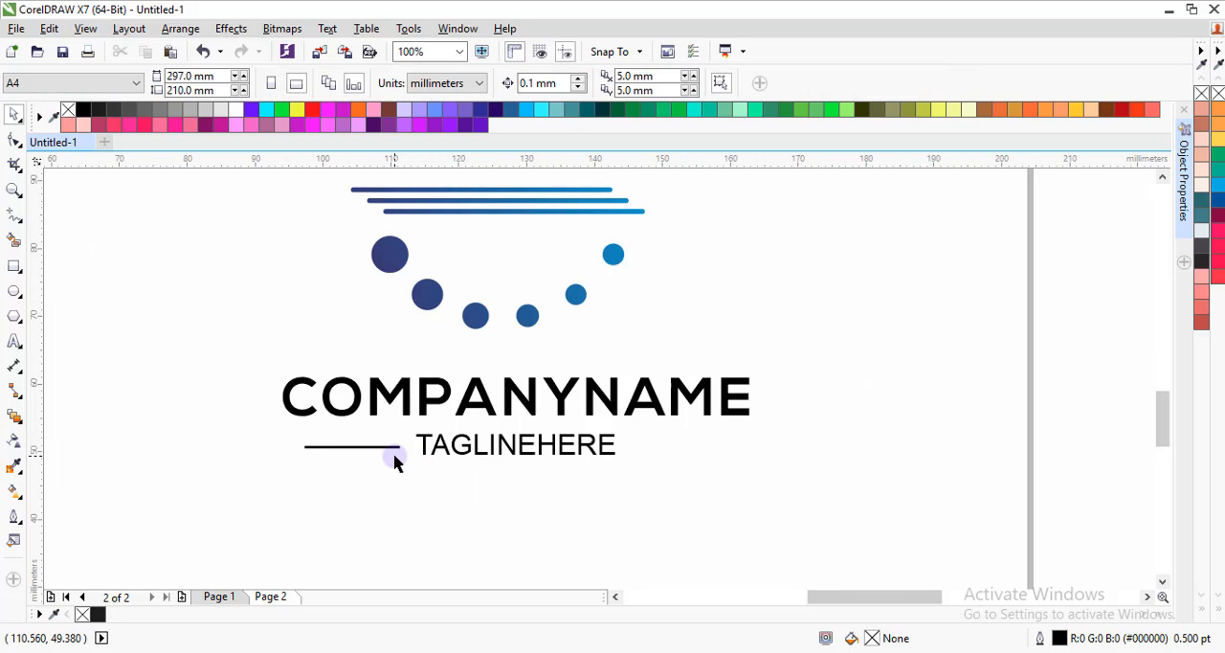
Convert the outline of the line beside TAGLINEHERE to an object.
scroll(396, 456, up, 2)
click(382, 444)
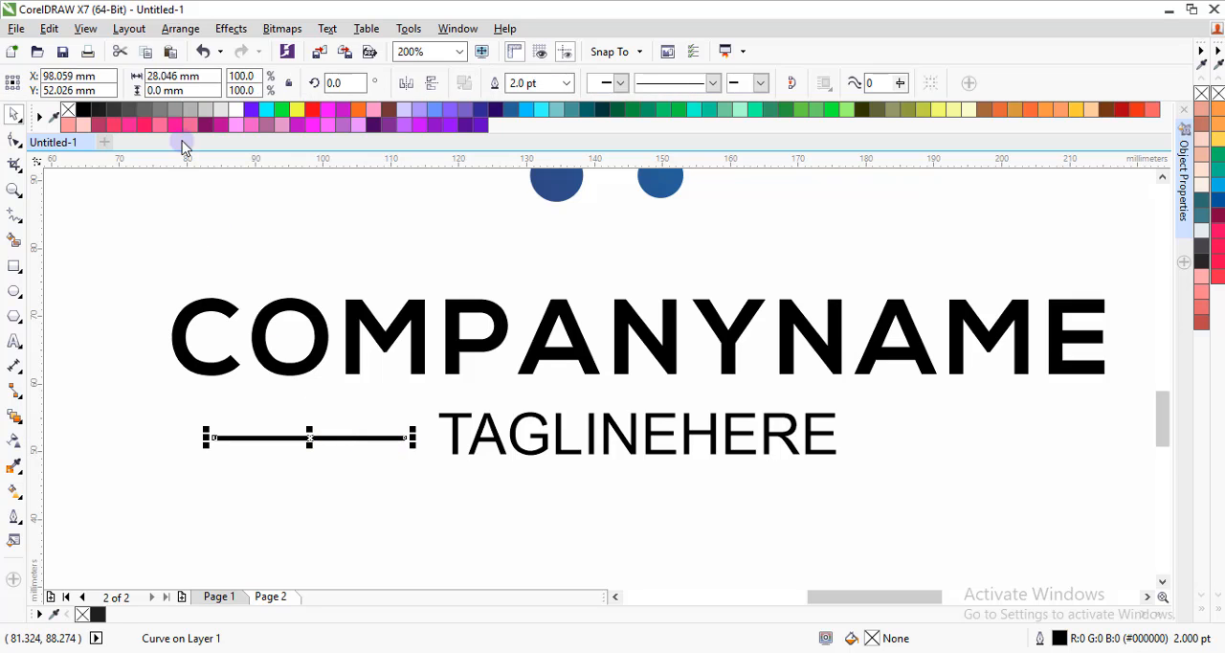
click(180, 29)
click(197, 257)
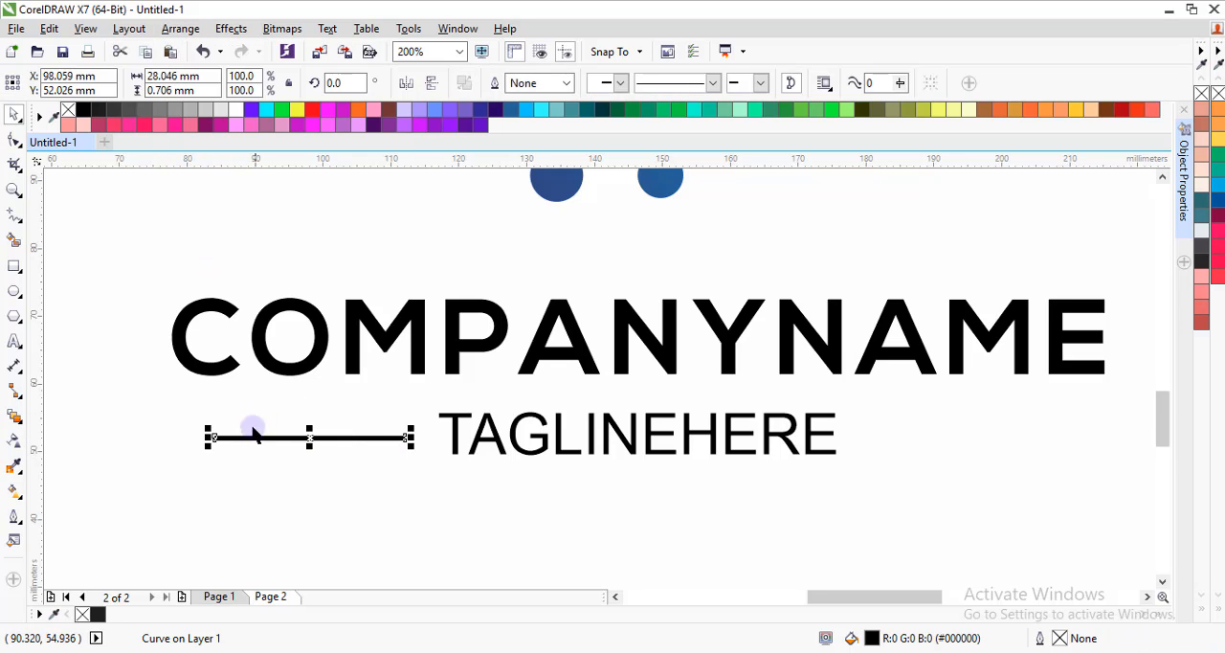
Extend the line's outer end away from the tagline and left-align the line with COMPANYNAME.
scroll(247, 425, up, 2)
drag(181, 430, 125, 431)
click(149, 375)
scroll(148, 377, down, 2)
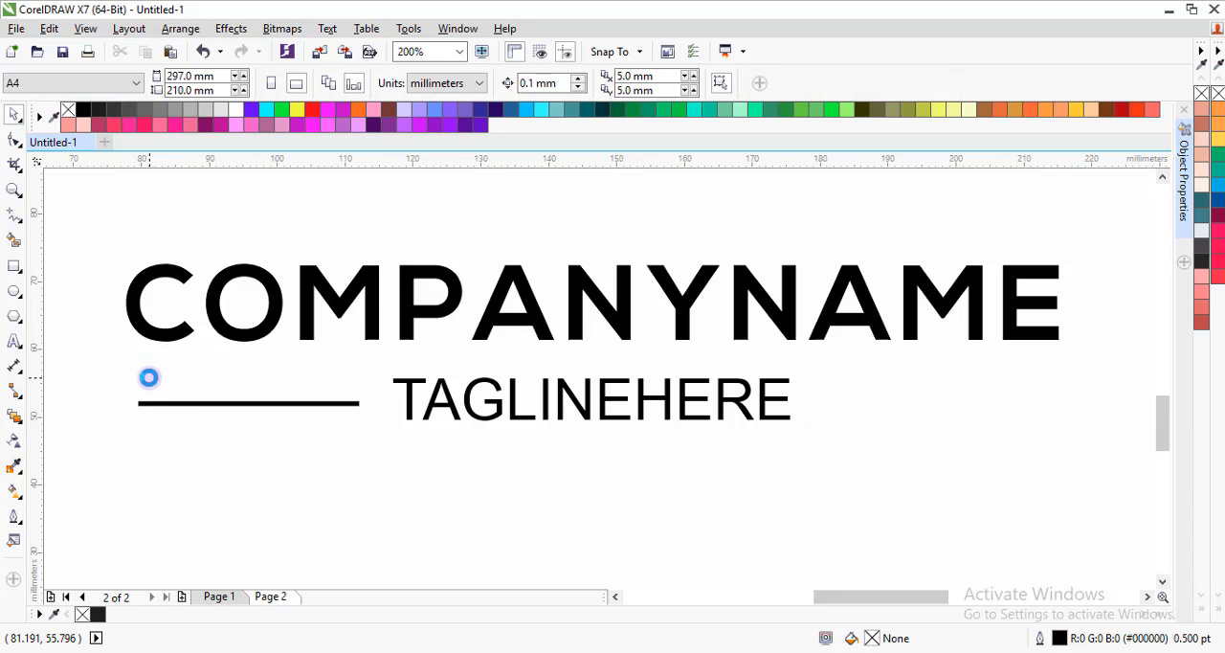
click(209, 404)
shift+click(185, 331)
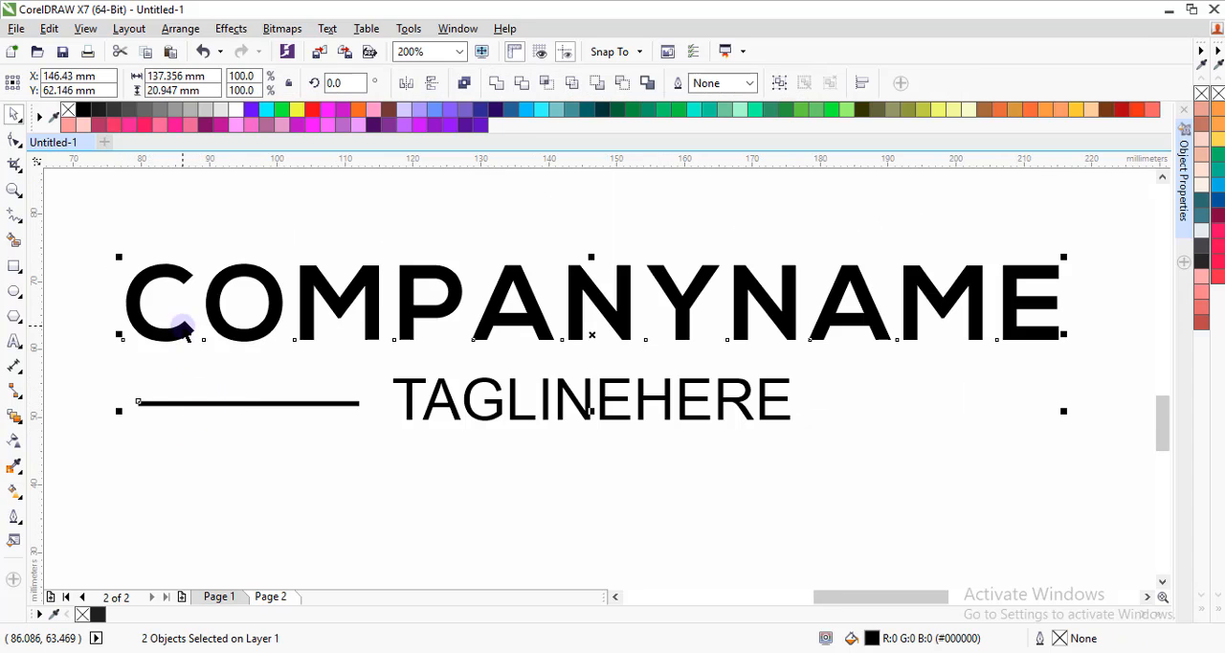
click(200, 436)
Lengthen the line slightly toward the tagline and place a copy after TAGLINEHERE, right-aligned with COMPANYNAME.
scroll(341, 415, up, 2)
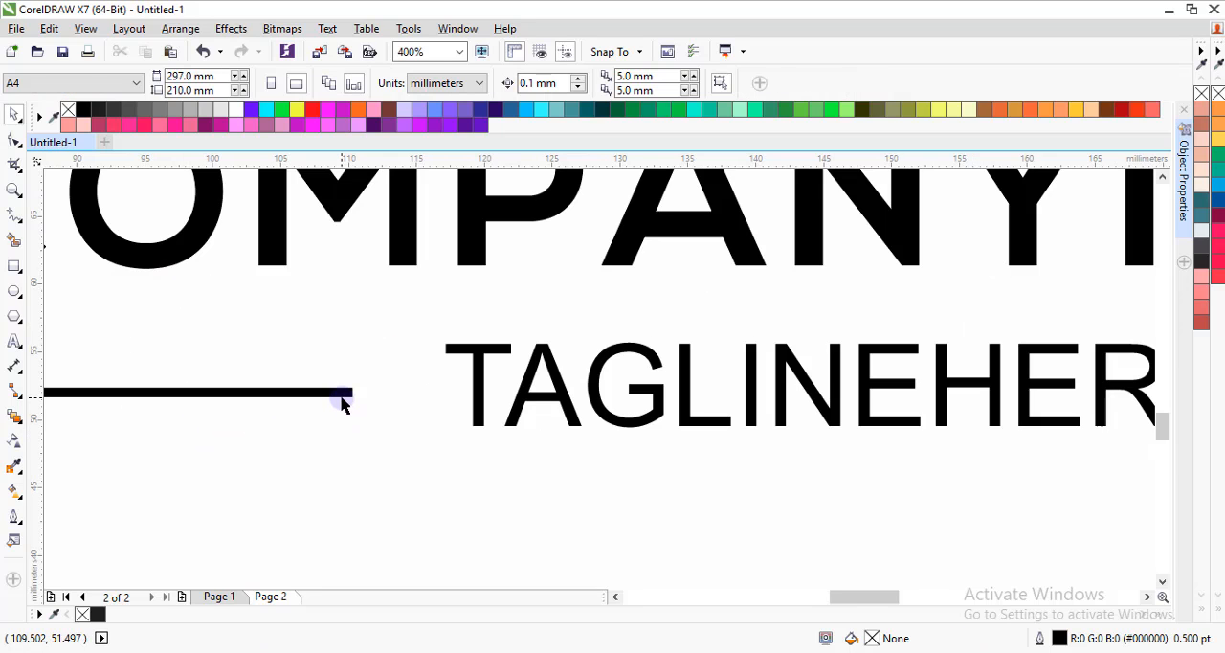
click(341, 404)
scroll(351, 392, up, 2)
drag(359, 389, 1050, 364)
scroll(401, 389, down, 4)
key(ctrl+a)
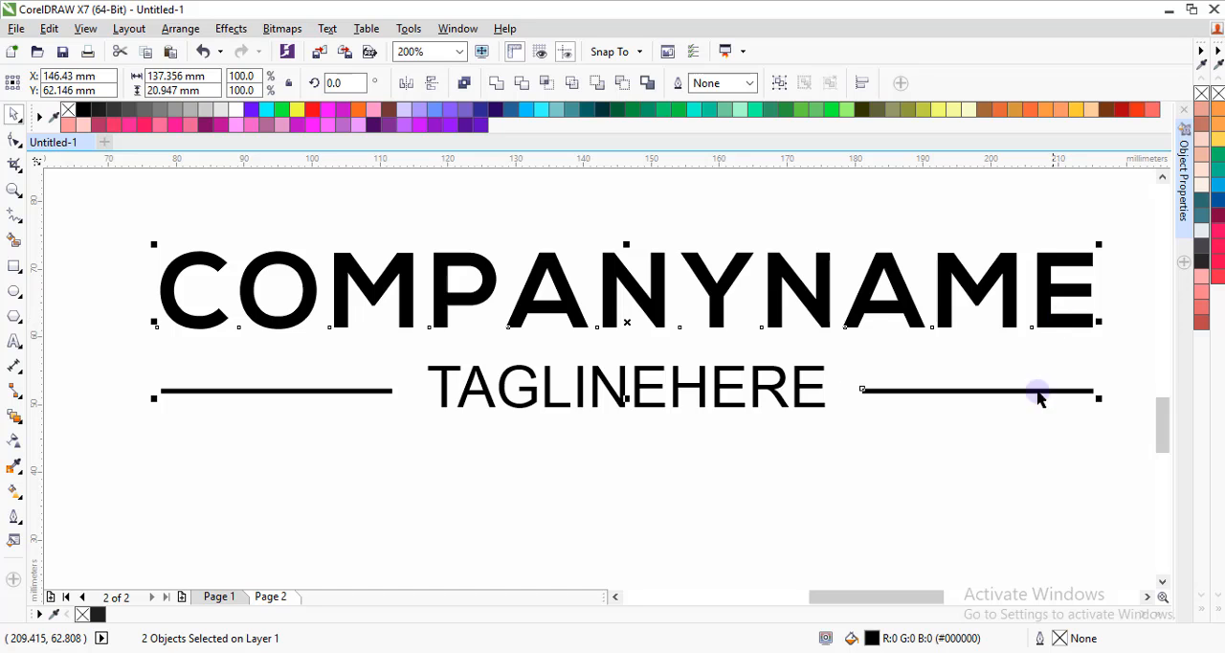
key(Escape)
Group COMPANYNAME, TAGLINEHERE and the two side lines, and fill the group with 90% Black.
scroll(624, 374, down, 4)
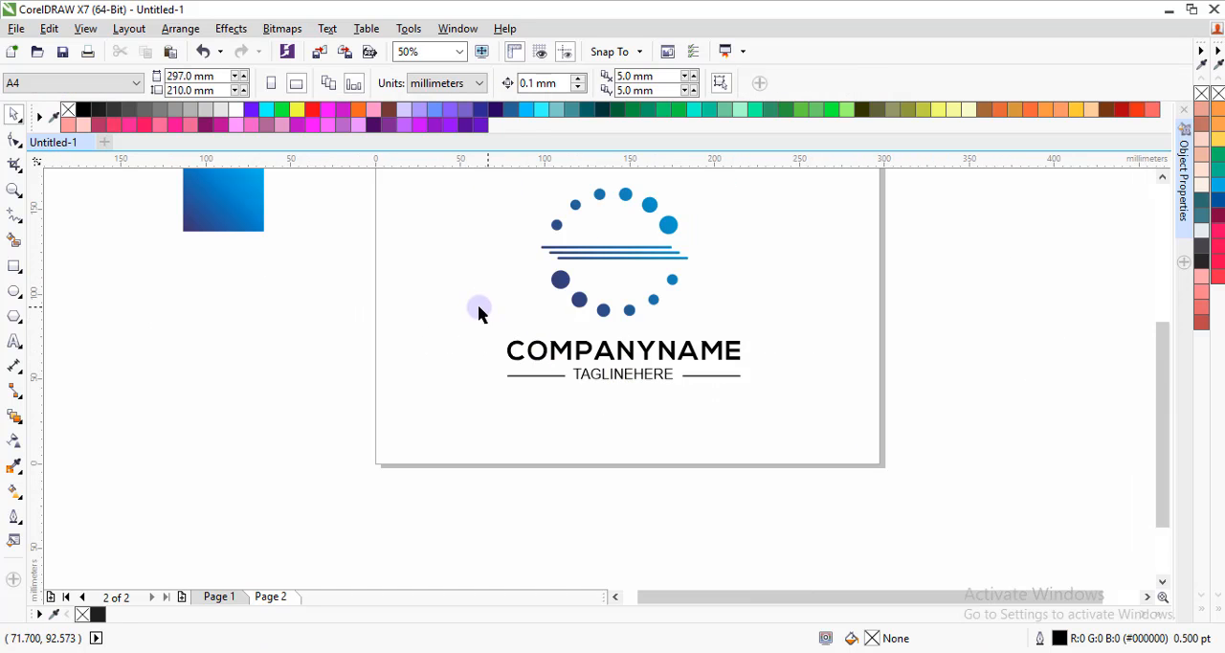
drag(453, 323, 790, 405)
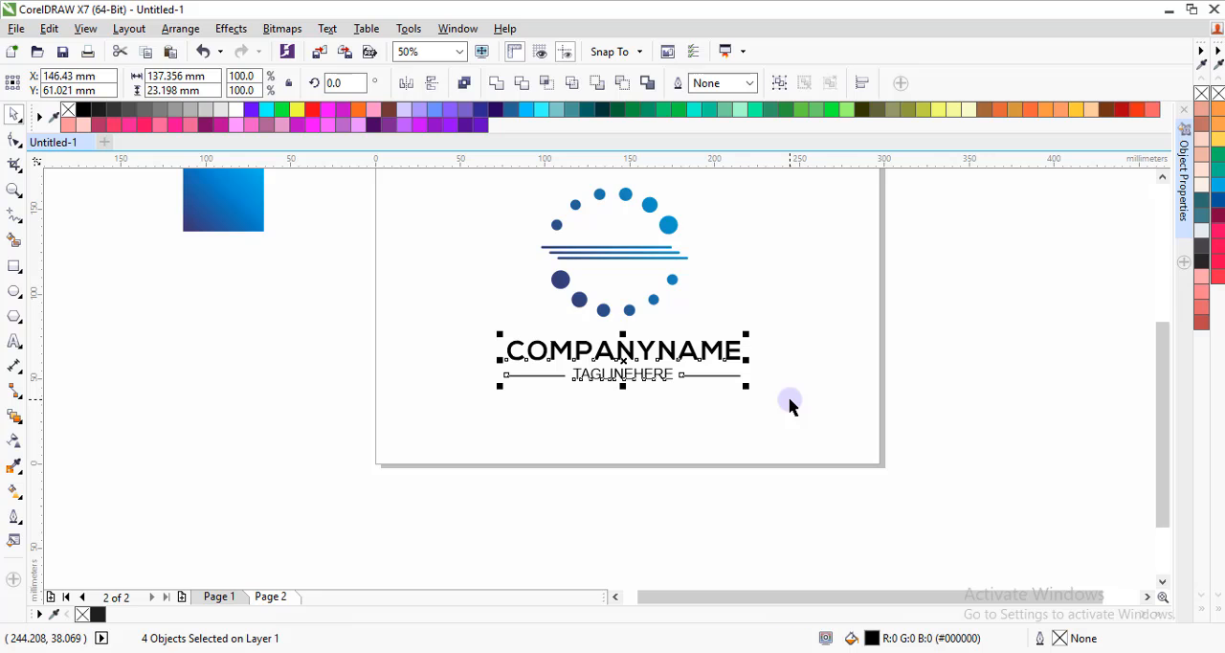
key(ctrl+g)
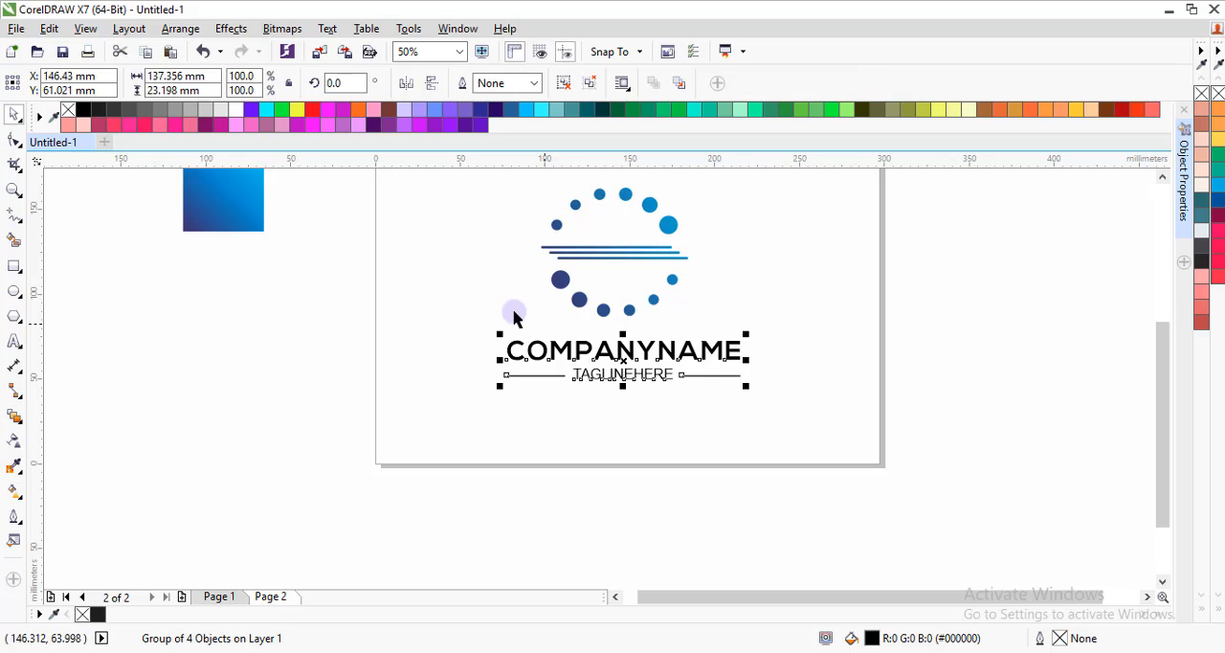
click(115, 115)
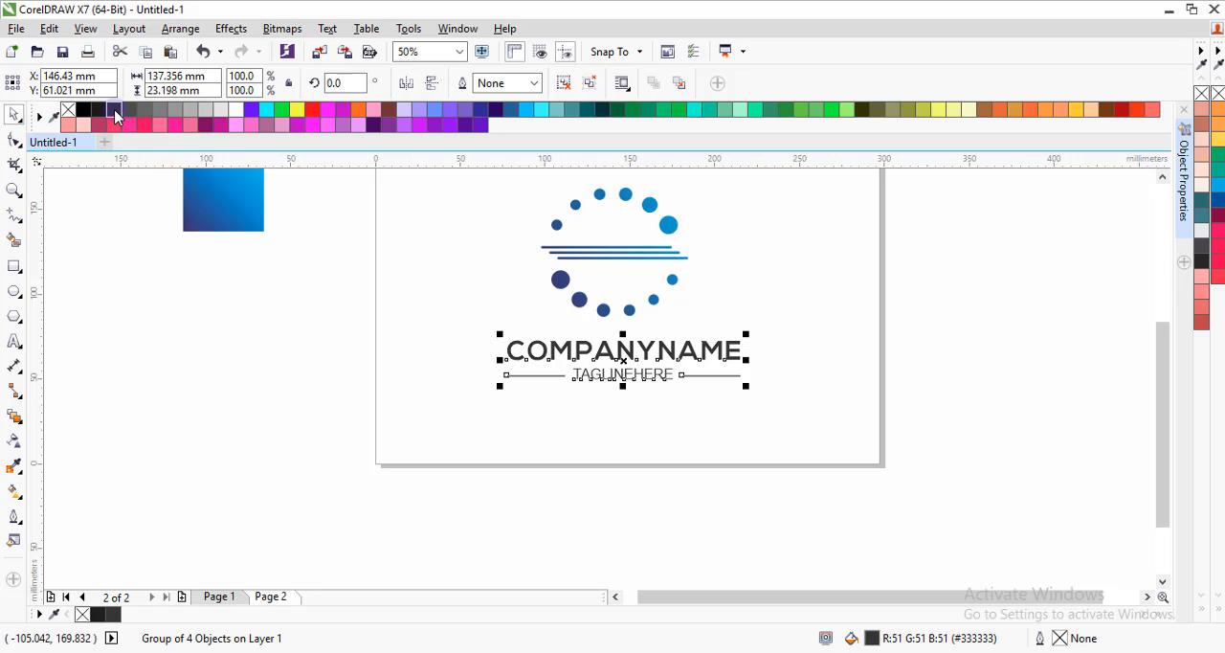
click(105, 117)
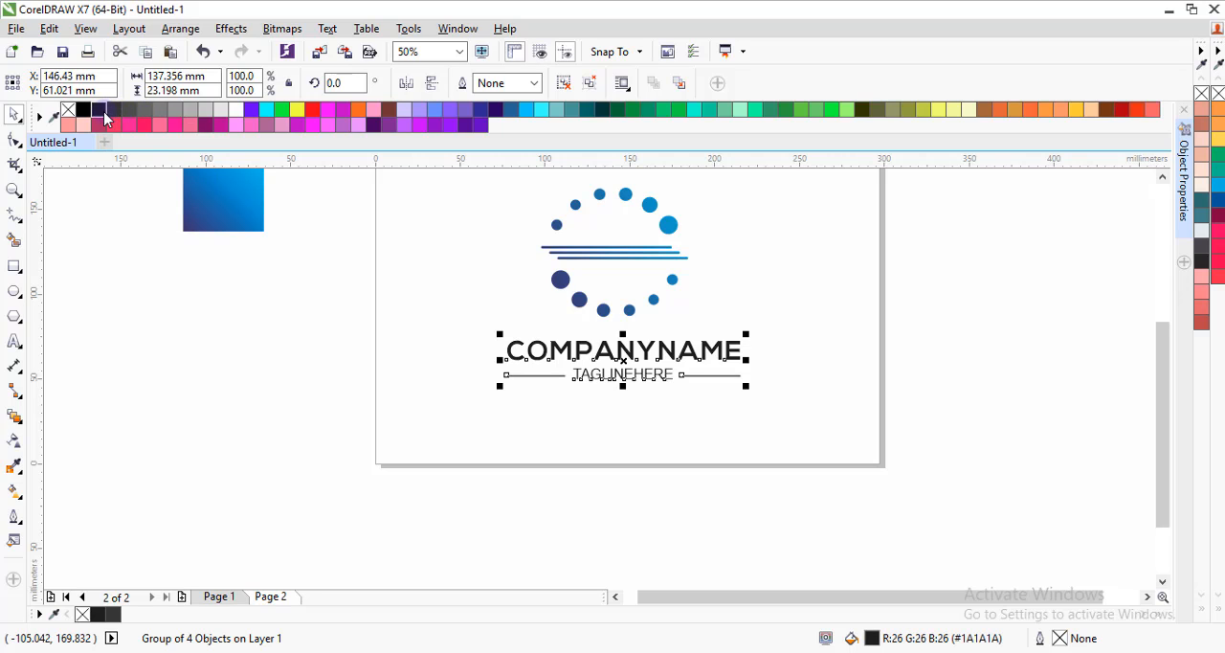
click(501, 280)
Centre the grouped text and side lines horizontally beneath the circle and line artwork.
click(603, 350)
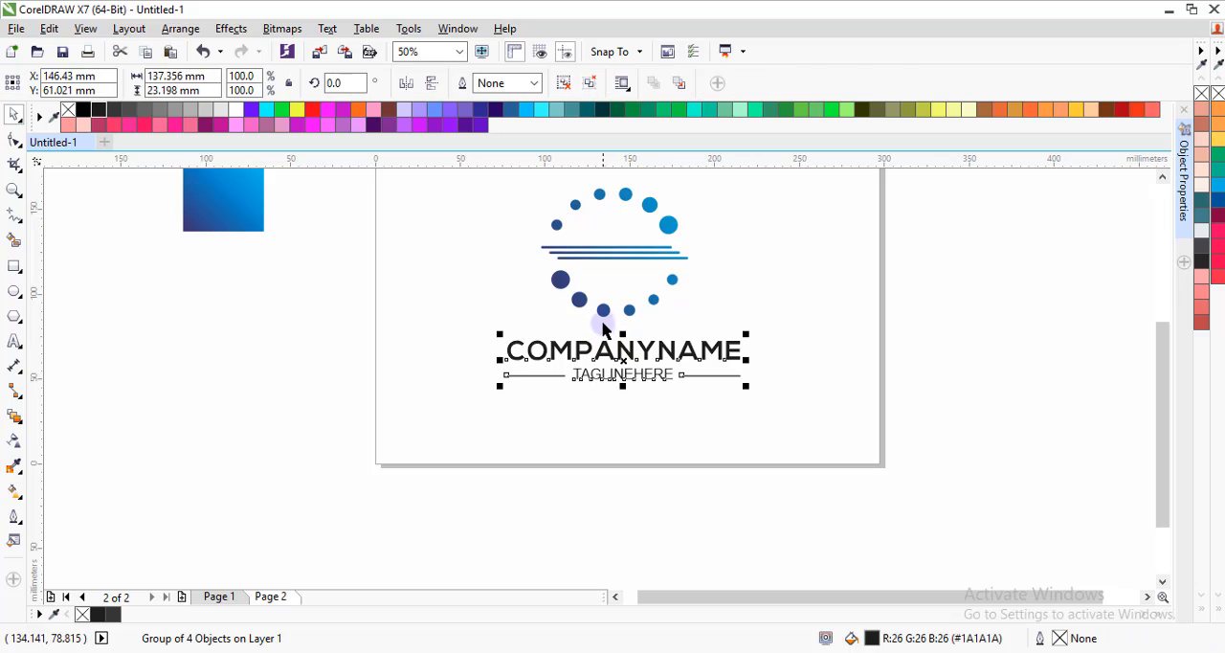
shift+click(603, 310)
key(c)
click(630, 405)
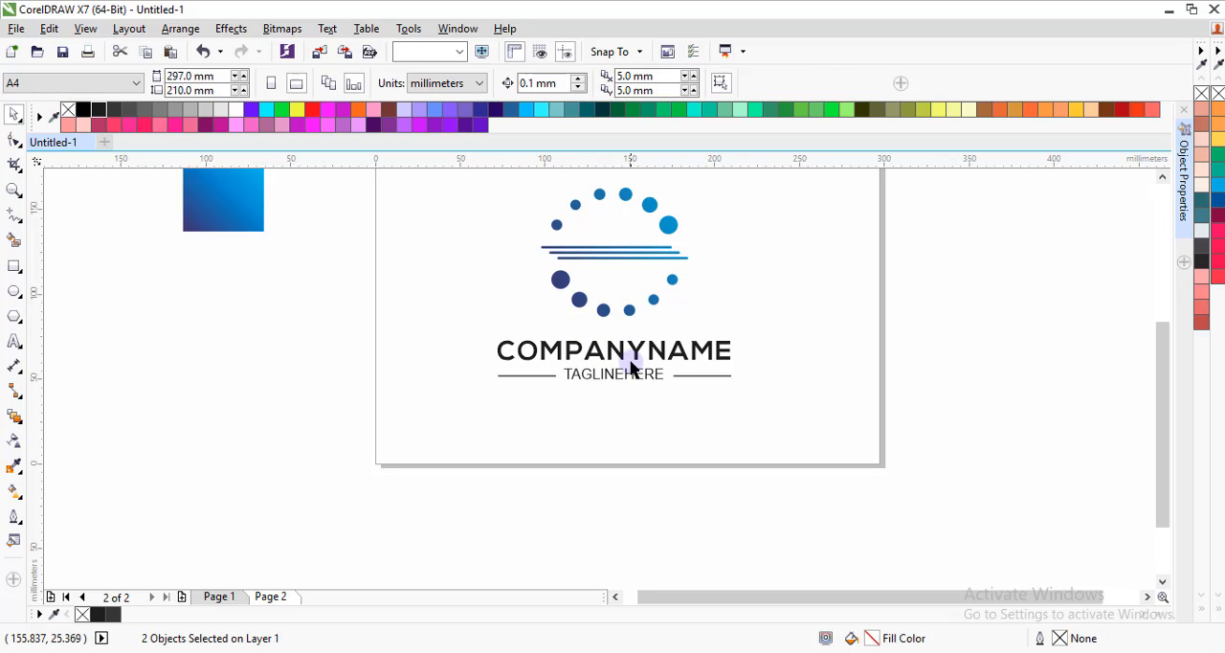
Zoom to the full page to examine the overall logo layout.
scroll(623, 323, down, 3)
scroll(621, 317, up, 3)
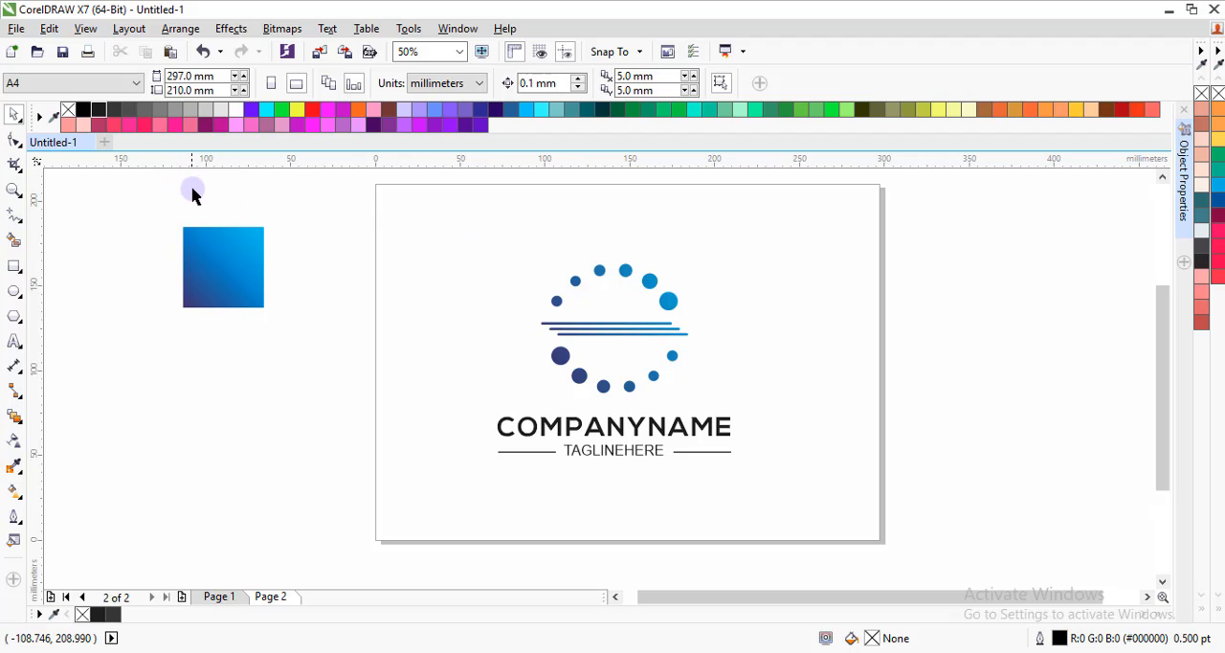
key(z)
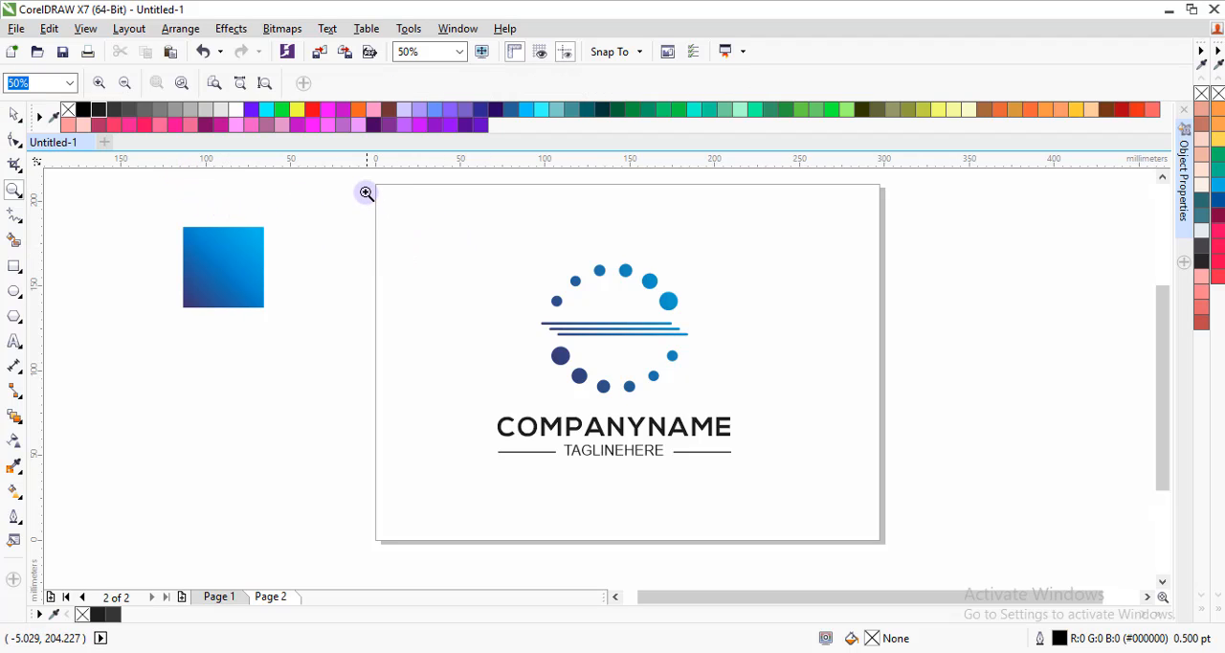
drag(367, 182, 896, 549)
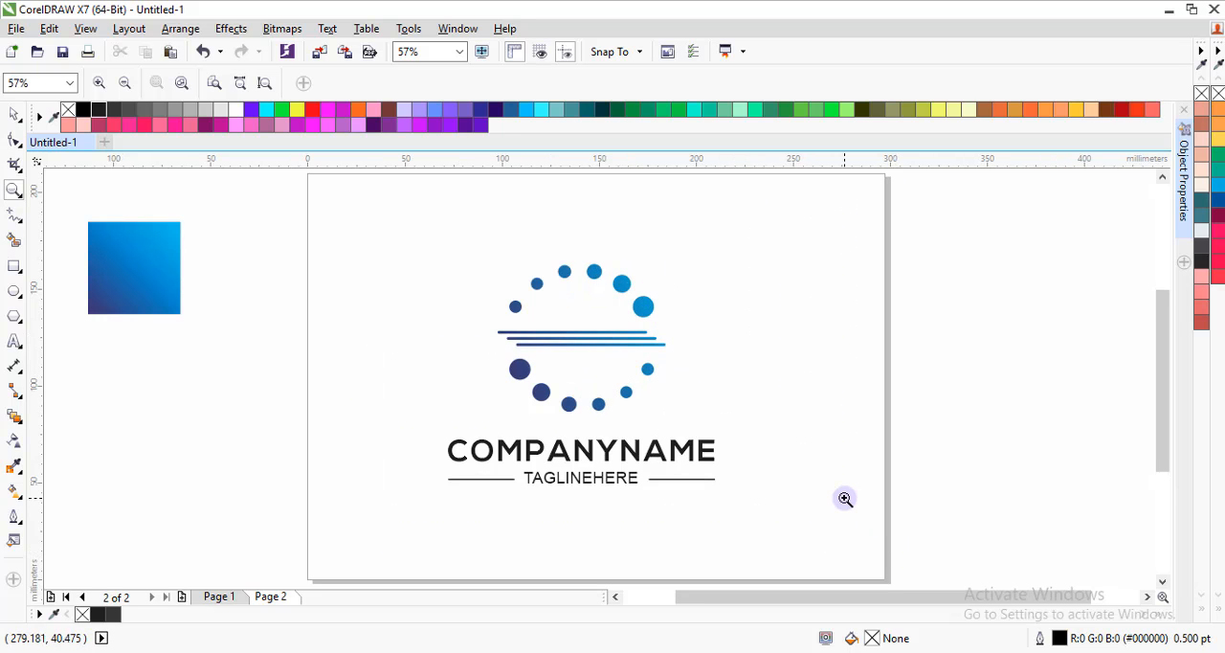
key(space)
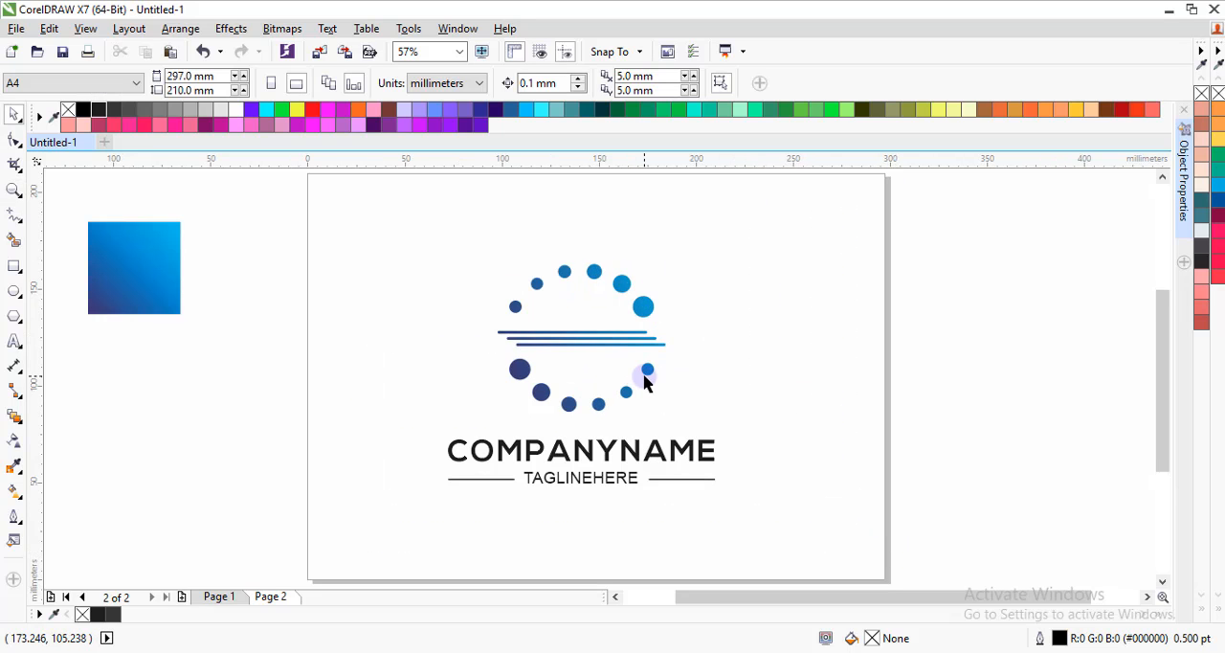